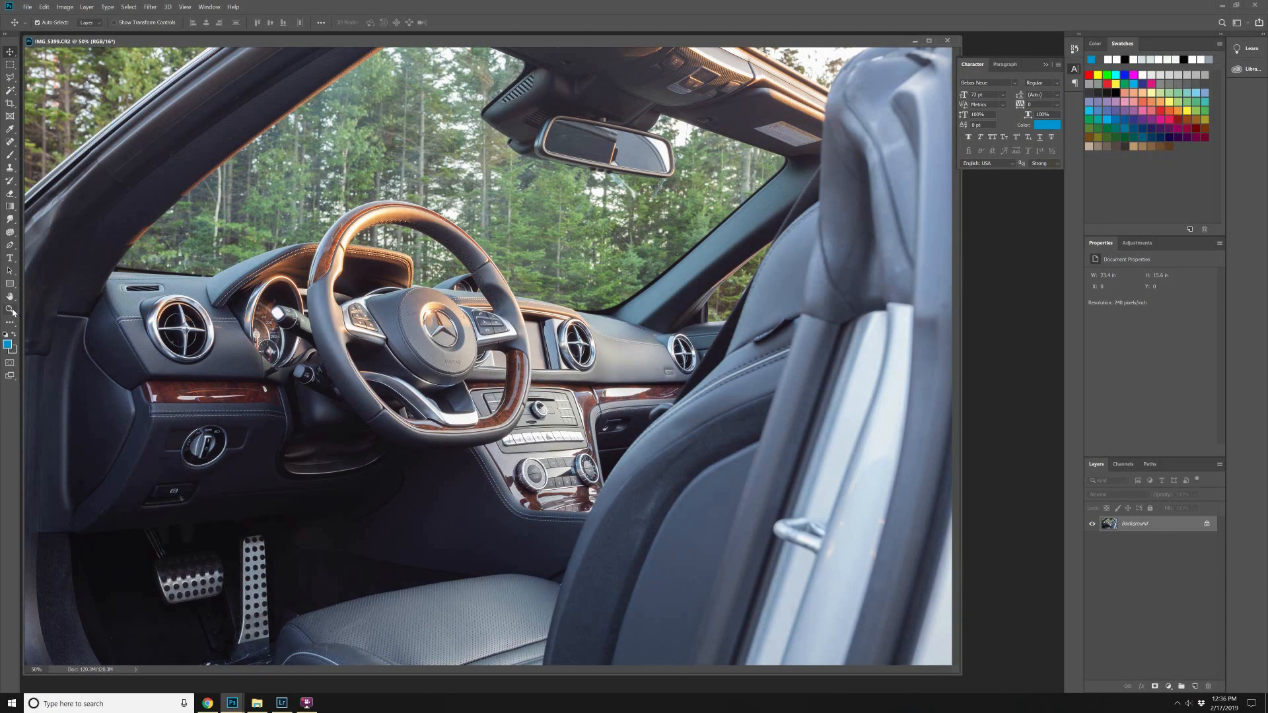
Start a Pen path along the outer edge of the near windshield pillar, viewing the photo at 100%.
{"action": "double_click", "coordinate": [10, 308]}
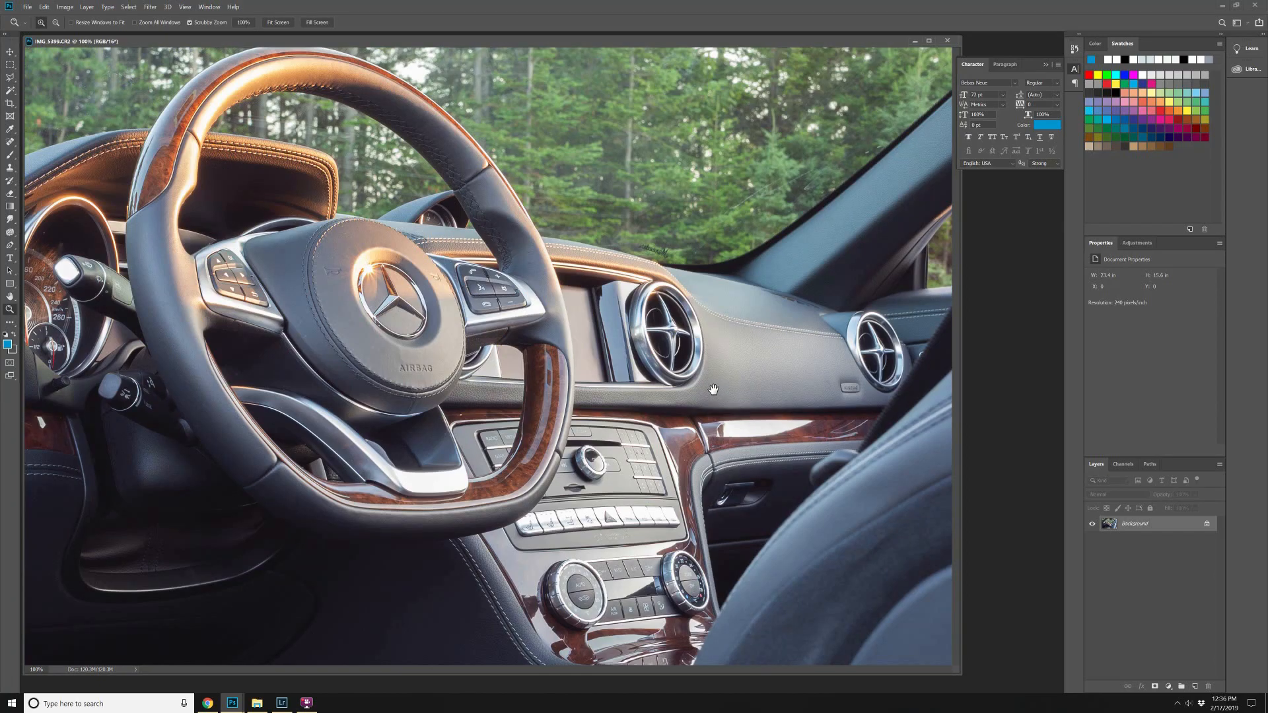
{"action": "key", "text": "Home"}
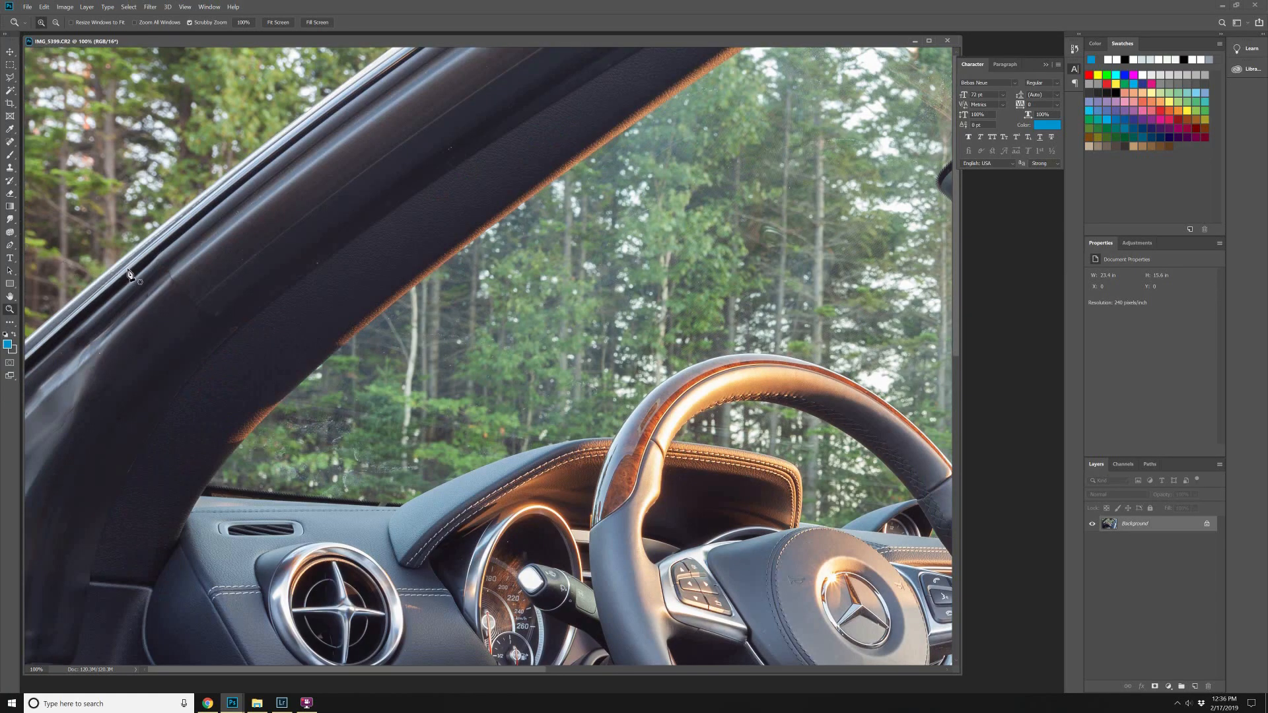
{"action": "key", "text": "p"}
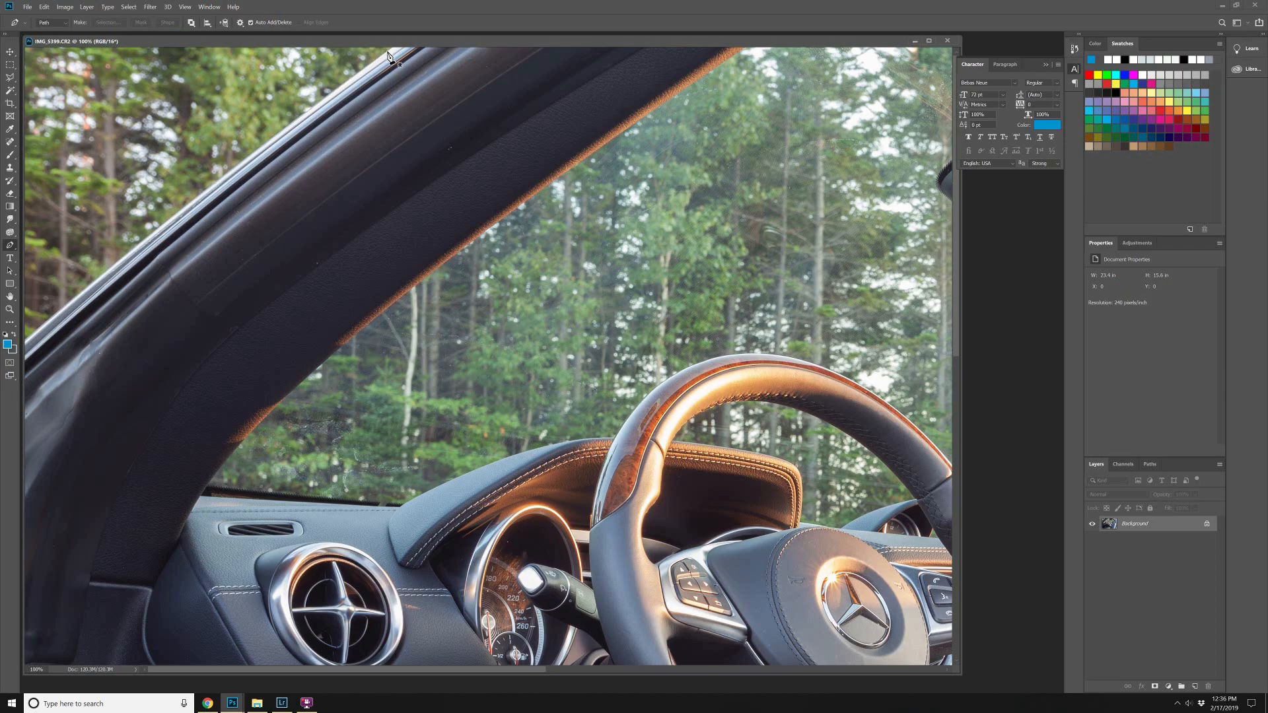
{"action": "left_click", "coordinate": [389, 53]}
{"action": "left_click", "coordinate": [60, 311]}
Close the path outside the photo's upper-left corner around the trees beyond the pillar, and convert it to a selection.
{"action": "key", "text": "ctrl+minus"}
{"action": "key", "text": "ctrl+minus"}
{"action": "key", "text": "ctrl+minus"}
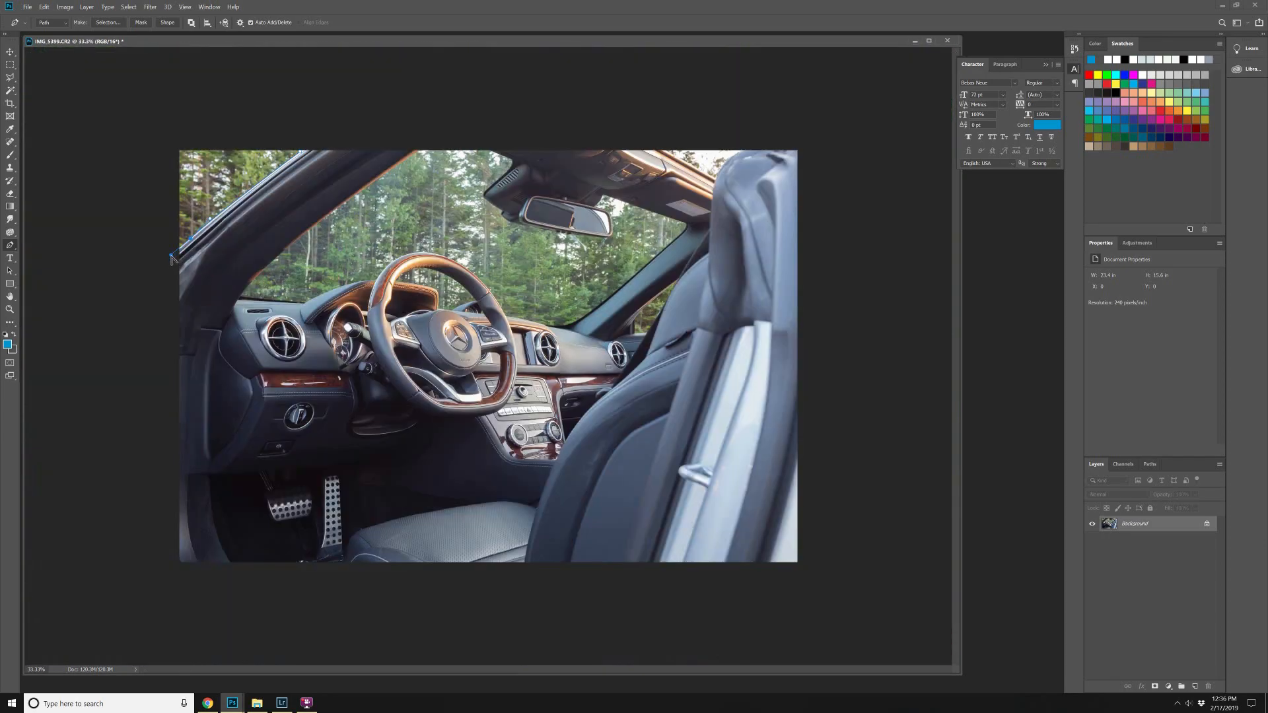
{"action": "left_click", "coordinate": [169, 251]}
{"action": "left_click_drag", "start_coordinate": [166, 138], "coordinate": [247, 127]}
{"action": "left_click", "coordinate": [293, 133]}
{"action": "left_click", "coordinate": [300, 151]}
{"action": "right_click", "coordinate": [258, 161]}
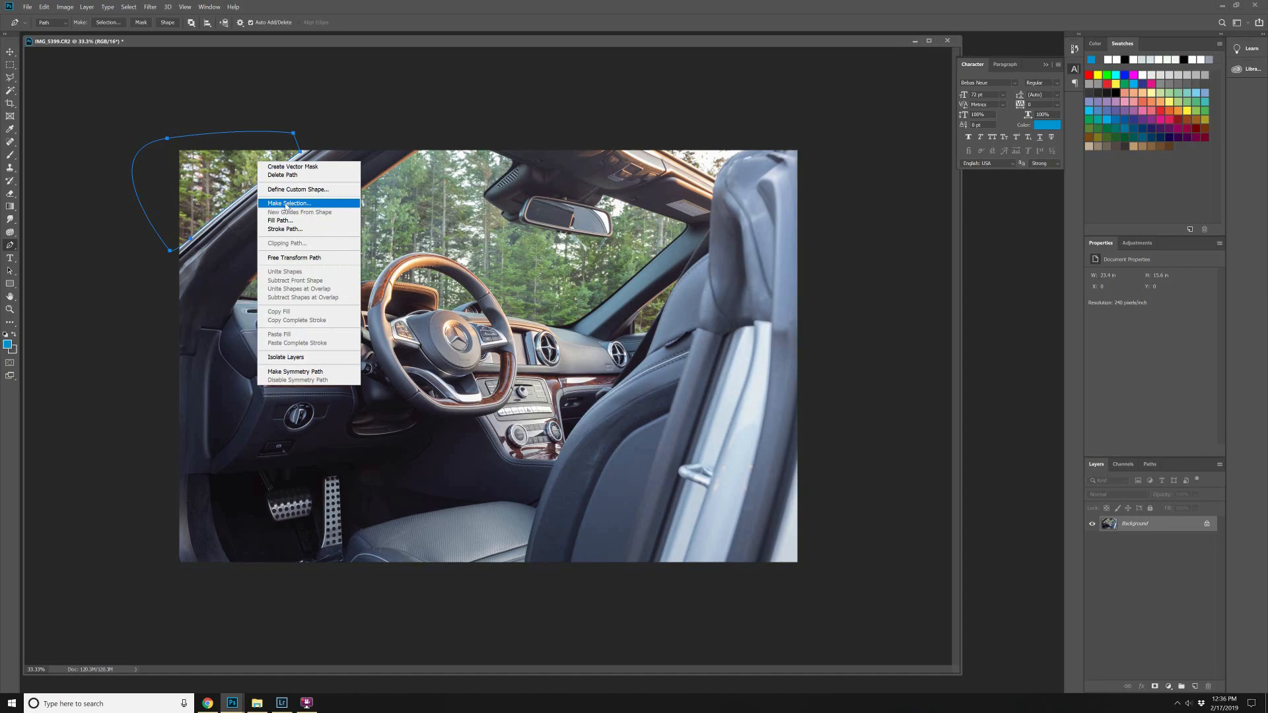
{"action": "left_click", "coordinate": [289, 203]}
{"action": "left_click", "coordinate": [686, 198]}
Fill the selected trees outside the pillar with white and deselect.
{"action": "left_click", "coordinate": [44, 7]}
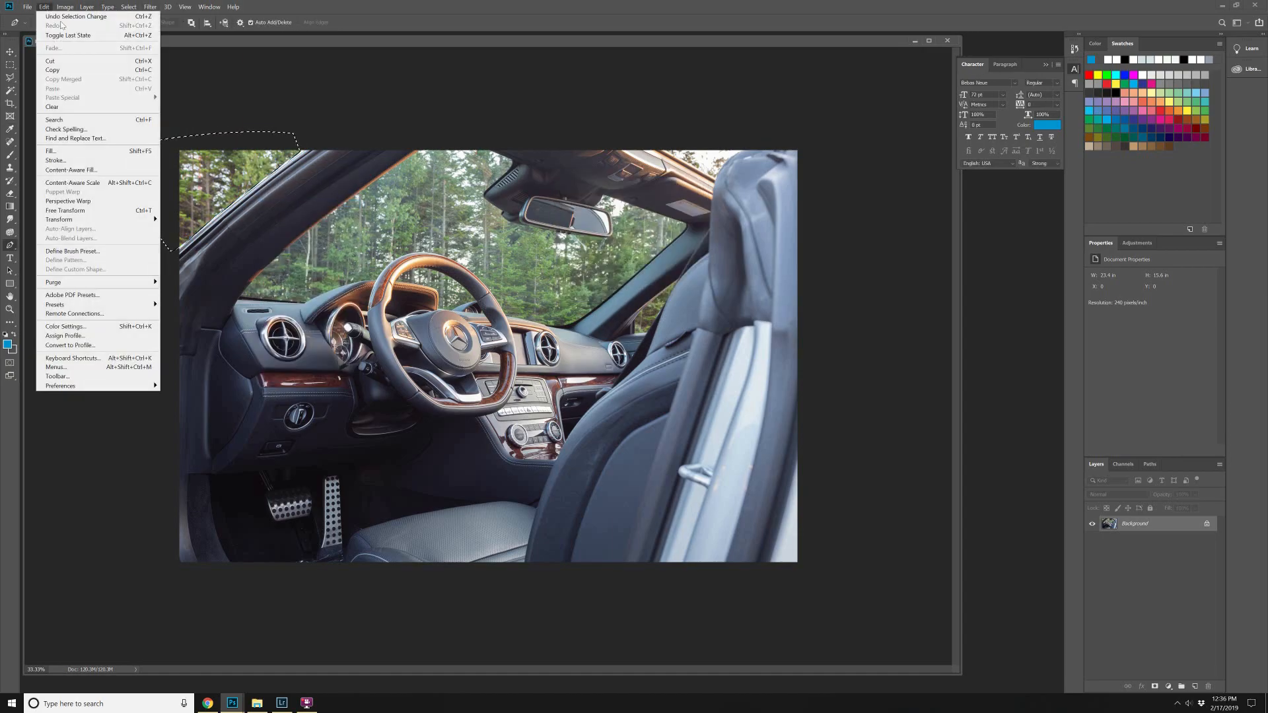
{"action": "left_click", "coordinate": [105, 151]}
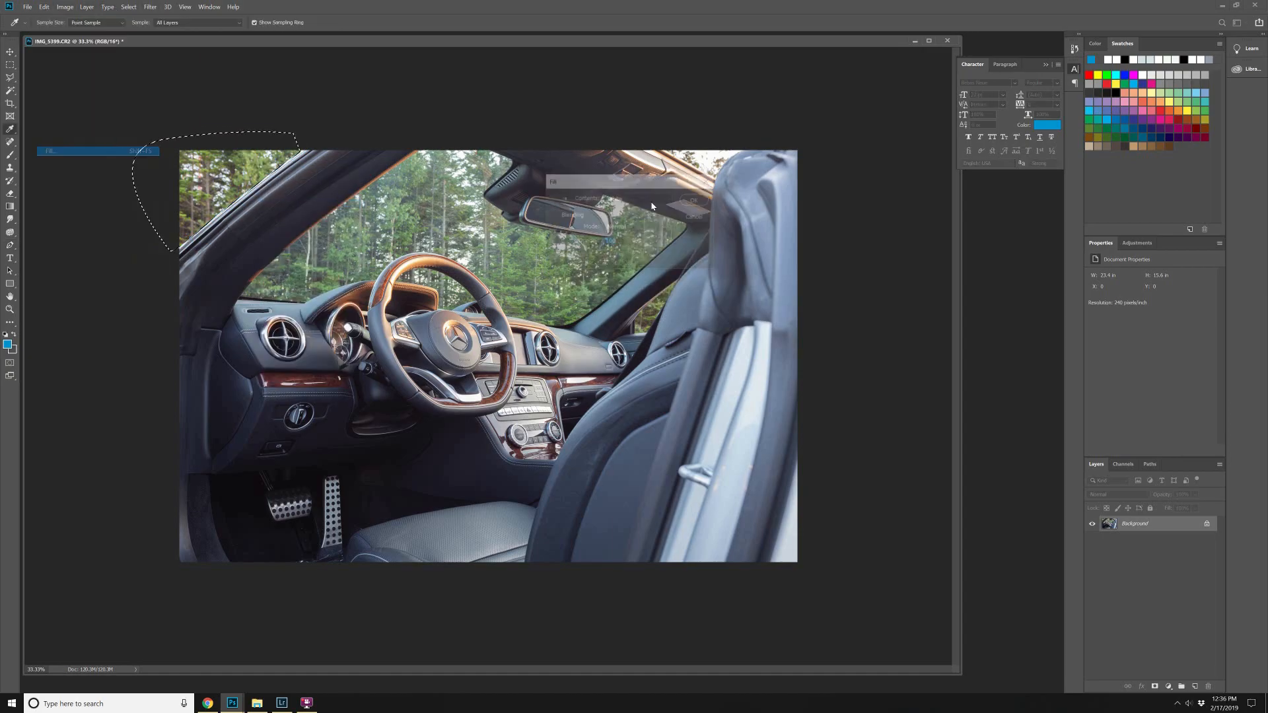
{"action": "left_click", "coordinate": [704, 201]}
{"action": "key", "text": "ctrl+d"}
Trace a Pen path down the inner edge of the near pillar and along the dashboard to the instrument hood.
{"action": "left_click", "coordinate": [491, 99]}
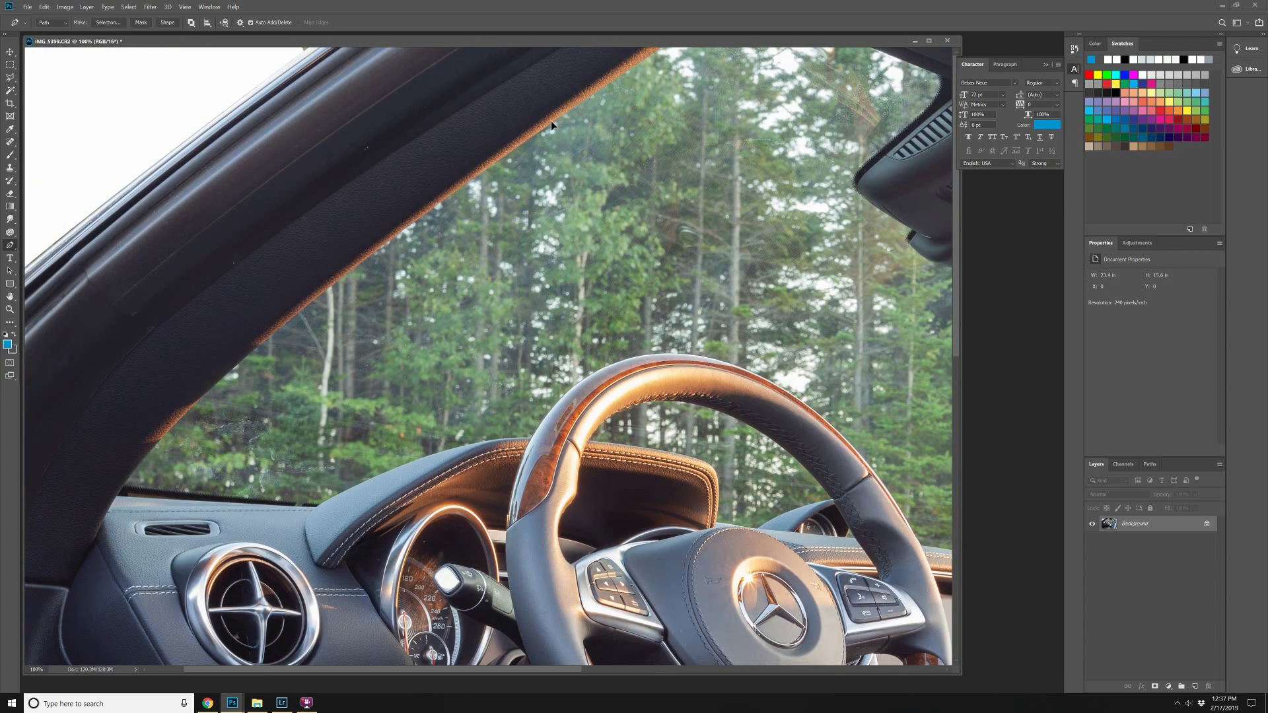
{"action": "left_click_drag", "start_coordinate": [569, 111], "coordinate": [551, 120]}
{"action": "left_click_drag", "start_coordinate": [355, 268], "coordinate": [300, 313]}
{"action": "left_click_drag", "start_coordinate": [180, 418], "coordinate": [154, 447]}
{"action": "left_click", "coordinate": [124, 485]}
{"action": "left_click_drag", "start_coordinate": [296, 503], "coordinate": [369, 507]}
{"action": "left_click", "coordinate": [296, 503], "text": "alt"}
Continue the path over the instrument hood and around the outside of the steering wheel's upper rim.
{"action": "left_click", "coordinate": [319, 503]}
{"action": "left_click_drag", "start_coordinate": [461, 447], "coordinate": [489, 441]}
{"action": "left_click_drag", "start_coordinate": [530, 437], "coordinate": [549, 436]}
{"action": "left_click", "coordinate": [530, 437], "text": "alt"}
{"action": "left_click_drag", "start_coordinate": [605, 366], "coordinate": [644, 350]}
{"action": "left_click_drag", "start_coordinate": [738, 367], "coordinate": [803, 390]}
{"action": "left_click", "coordinate": [867, 463]}
{"action": "left_click", "coordinate": [922, 545]}
Extend the path along the dashboard's top edge and up the far windshield pillar.
{"action": "left_click_drag", "start_coordinate": [921, 545], "coordinate": [524, 437]}
{"action": "left_click_drag", "start_coordinate": [638, 463], "coordinate": [673, 470]}
{"action": "left_click_drag", "start_coordinate": [751, 440], "coordinate": [797, 406]}
{"action": "left_click", "coordinate": [793, 410]}
{"action": "left_click_drag", "start_coordinate": [903, 322], "coordinate": [922, 301]}
{"action": "left_click", "coordinate": [942, 282]}
Carry the path around the windshield's far upper corner and along the roof frame to the rear-view mirror.
{"action": "left_click_drag", "start_coordinate": [751, 307], "coordinate": [516, 373]}
{"action": "left_click", "coordinate": [820, 248]}
{"action": "left_click_drag", "start_coordinate": [826, 223], "coordinate": [819, 212]}
{"action": "left_click", "coordinate": [671, 170]}
{"action": "left_click", "coordinate": [579, 136]}
{"action": "left_click_drag", "start_coordinate": [552, 173], "coordinate": [525, 195]}
{"action": "left_click", "coordinate": [589, 185]}
{"action": "left_click", "coordinate": [605, 225]}
Finish the path around the rear-view mirror and its housing, close it above the photo, and fill the windshield area with white.
{"action": "key", "text": "ctrl+plus"}
{"action": "left_click", "coordinate": [389, 142]}
{"action": "left_click", "coordinate": [222, 104]}
{"action": "left_click_drag", "start_coordinate": [172, 100], "coordinate": [390, 310]}
{"action": "left_click", "coordinate": [55, 71]}
{"action": "left_click", "coordinate": [69, 51]}
{"action": "left_click", "coordinate": [301, 248]}
{"action": "left_click_drag", "start_coordinate": [316, 160], "coordinate": [382, 104]}
{"action": "left_click", "coordinate": [432, 55]}
{"action": "left_click_drag", "start_coordinate": [433, 55], "coordinate": [479, 160]}
{"action": "left_click_drag", "start_coordinate": [484, 100], "coordinate": [467, 77]}
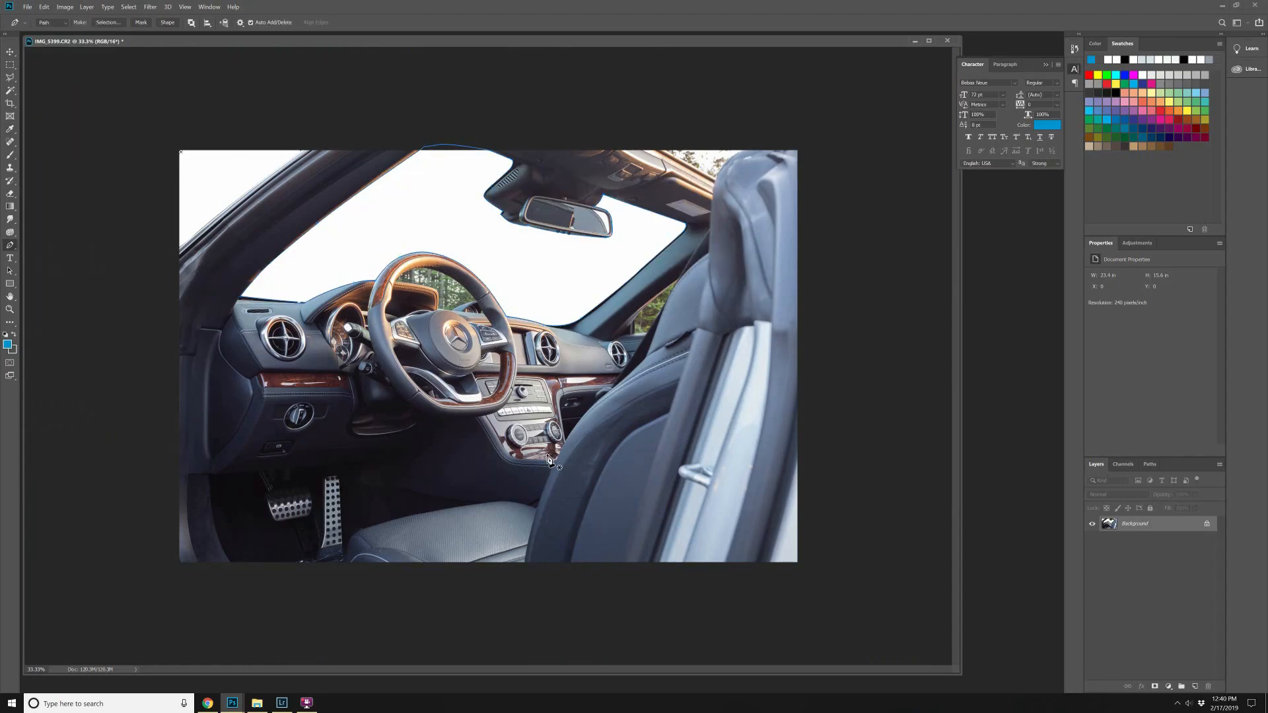
{"action": "key", "text": "ctrl+1"}
{"action": "key", "text": "shift+F5"}
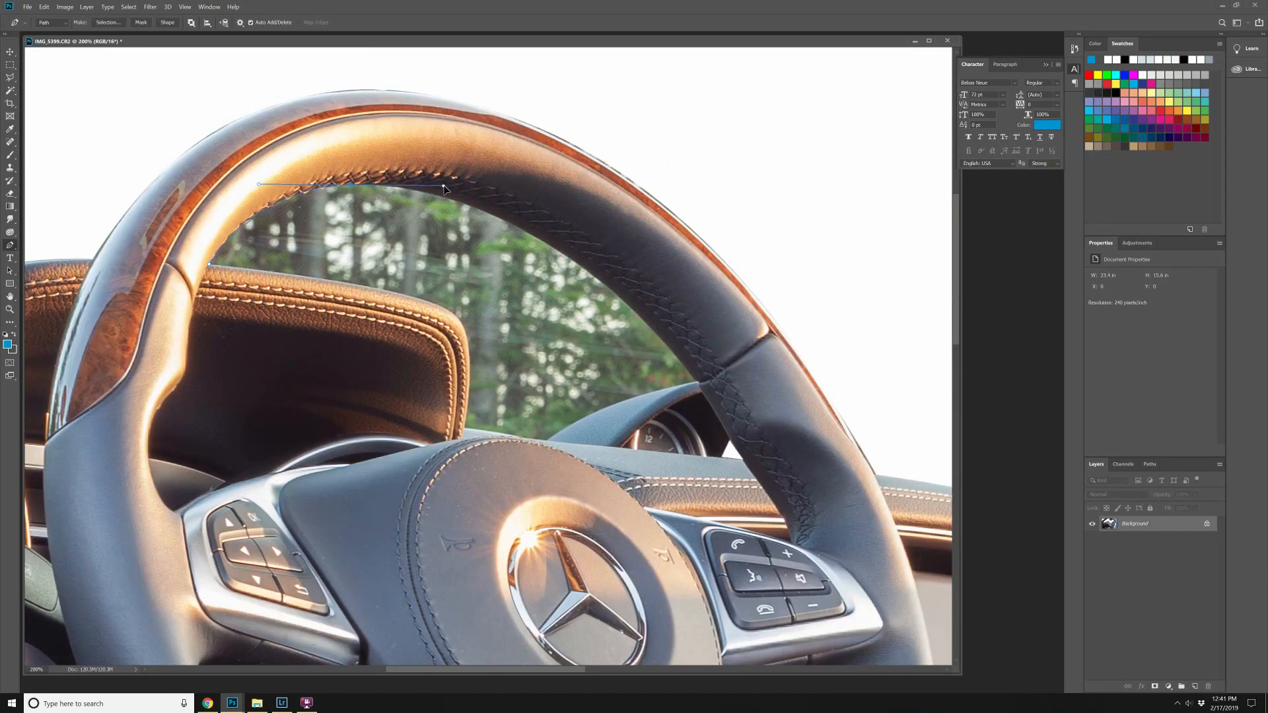
Outline the trees visible through the steering wheel opening with a curved Pen path along the rim, dashboard and instrument hood.
{"action": "left_click", "coordinate": [690, 375]}
{"action": "left_click_drag", "start_coordinate": [835, 536], "coordinate": [834, 536]}
{"action": "left_click", "coordinate": [690, 375], "text": "alt"}
{"action": "left_click", "coordinate": [697, 382]}
{"action": "left_click_drag", "start_coordinate": [547, 441], "coordinate": [506, 475]}
{"action": "left_click", "coordinate": [547, 441], "text": "alt"}
{"action": "left_click", "coordinate": [464, 427]}
{"action": "left_click_drag", "start_coordinate": [453, 313], "coordinate": [430, 271]}
{"action": "left_click_drag", "start_coordinate": [343, 282], "coordinate": [266, 270]}
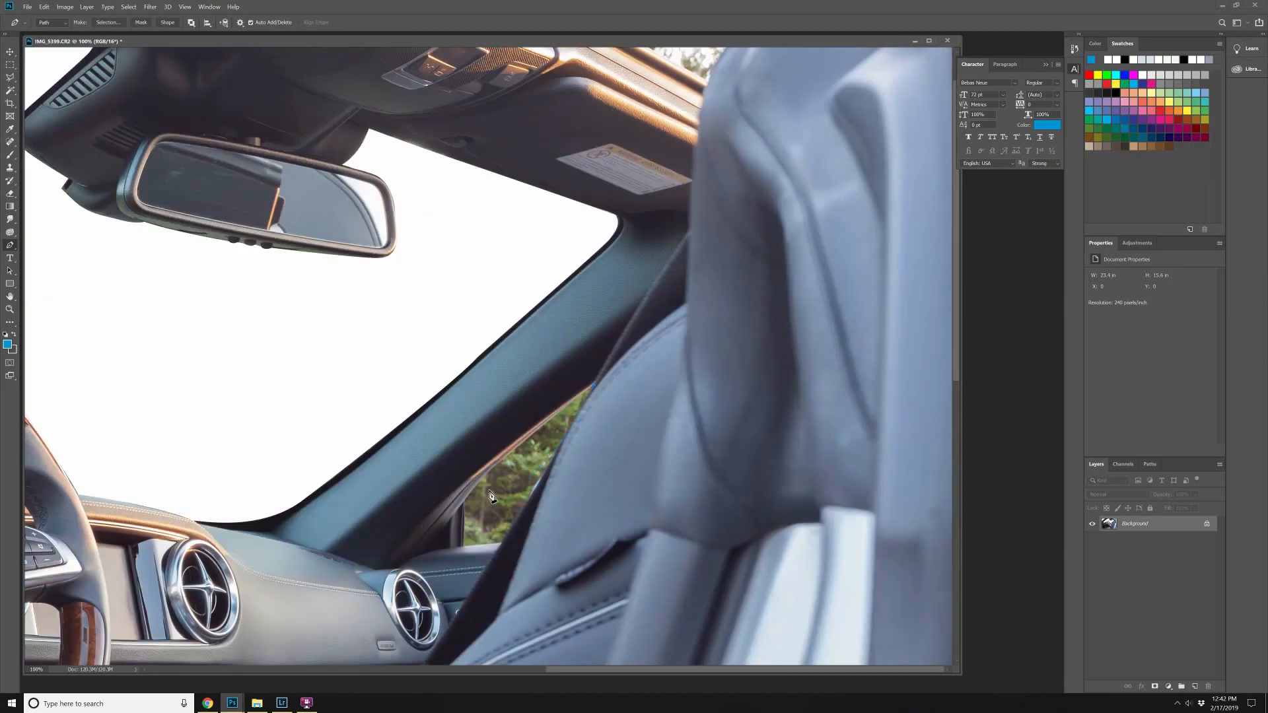
Outline the trees in the small passenger side window, convert the path to a selection and fill it with white.
{"action": "left_click", "coordinate": [464, 546]}
{"action": "left_click", "coordinate": [500, 543]}
{"action": "left_click", "coordinate": [593, 385]}
{"action": "key", "text": "ctrl+Return"}
{"action": "left_click", "coordinate": [692, 200]}
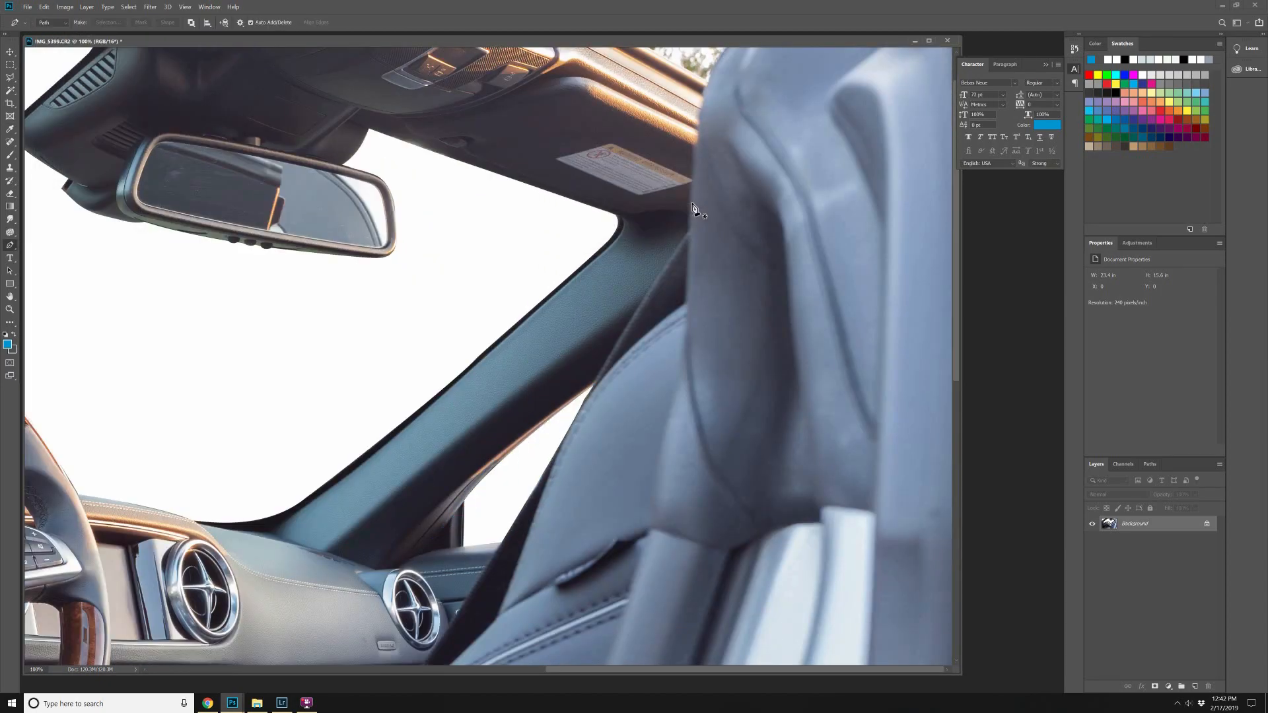
Outline the remaining trees above the windshield frame next to the headrest with the Pen tool.
{"action": "scroll", "coordinate": [700, 172], "scroll_direction": "up", "scroll_amount": 2}
{"action": "left_click", "coordinate": [706, 132]}
{"action": "left_click_drag", "start_coordinate": [780, 49], "coordinate": [841, 18]}
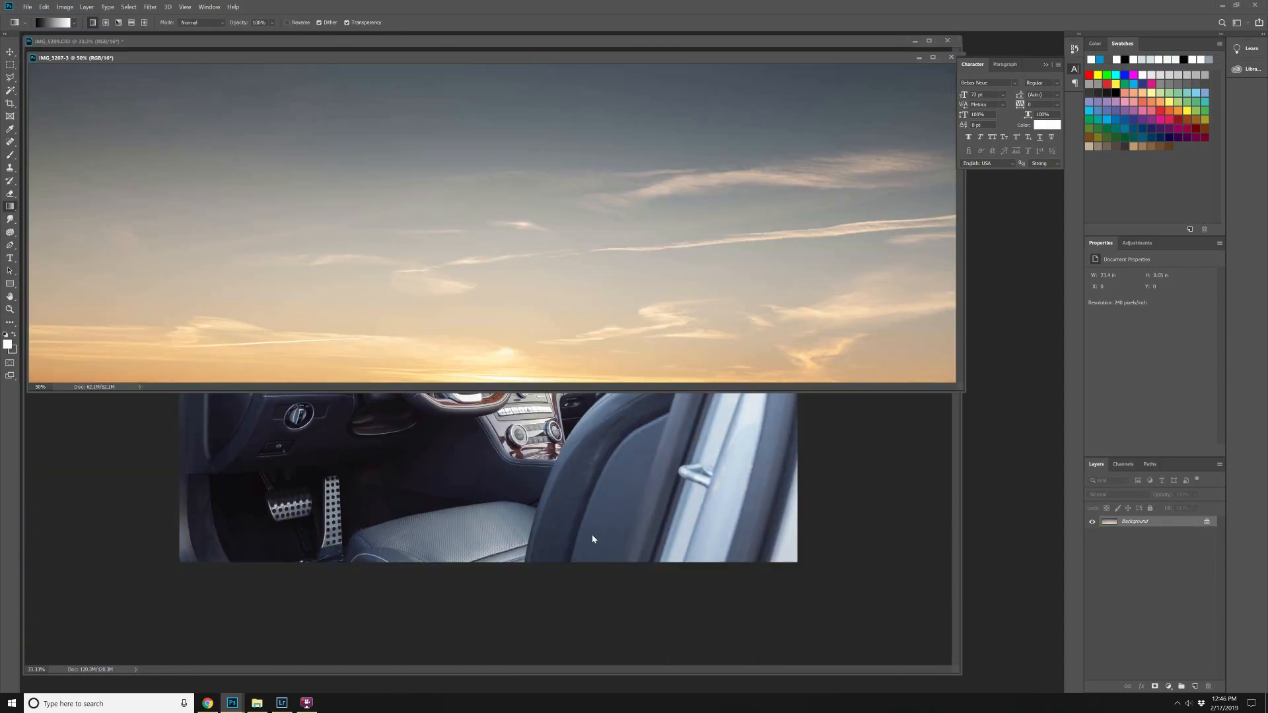
Bring the sunset sky photo into the car image as a new layer and lower its opacity to see through it.
{"action": "left_click_drag", "start_coordinate": [834, 528], "coordinate": [832, 527]}
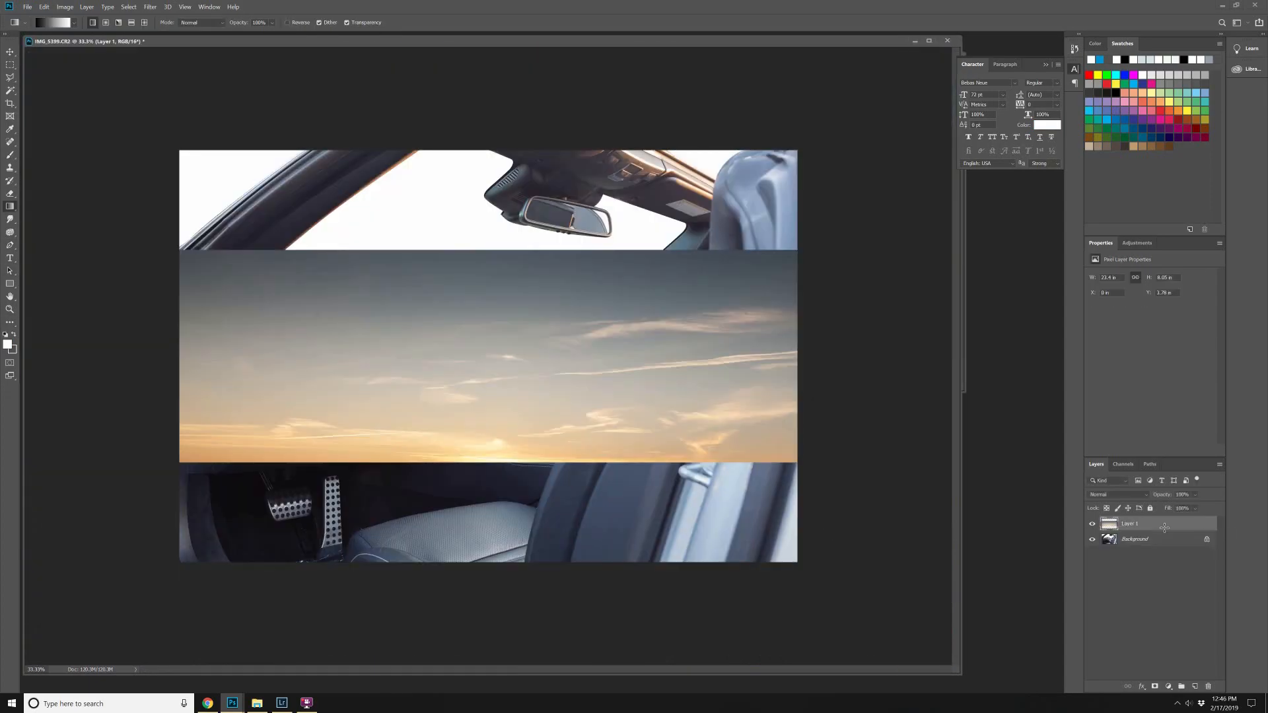
{"action": "left_click", "coordinate": [1203, 507]}
{"action": "left_click_drag", "start_coordinate": [1203, 509], "coordinate": [1199, 507]}
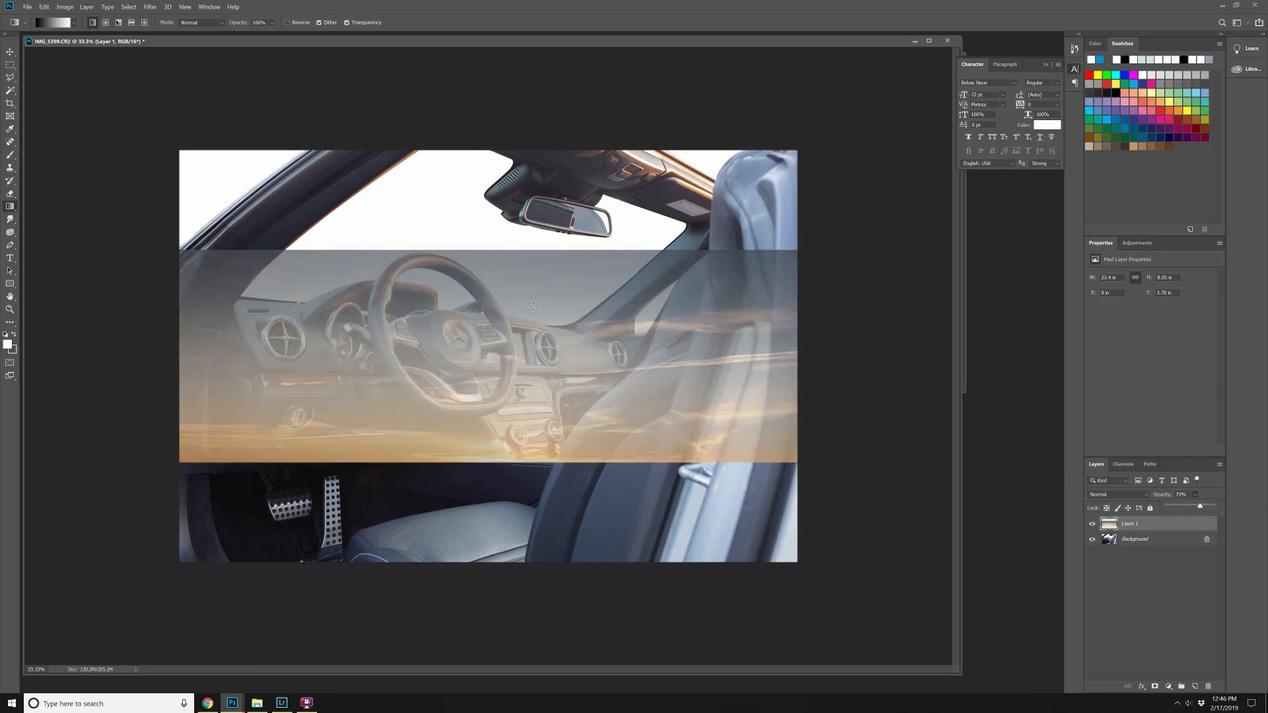
Move the sky layer up over the windshield area and add a black layer mask that hides it.
{"action": "key", "text": "v"}
{"action": "left_click_drag", "start_coordinate": [469, 357], "coordinate": [466, 258]}
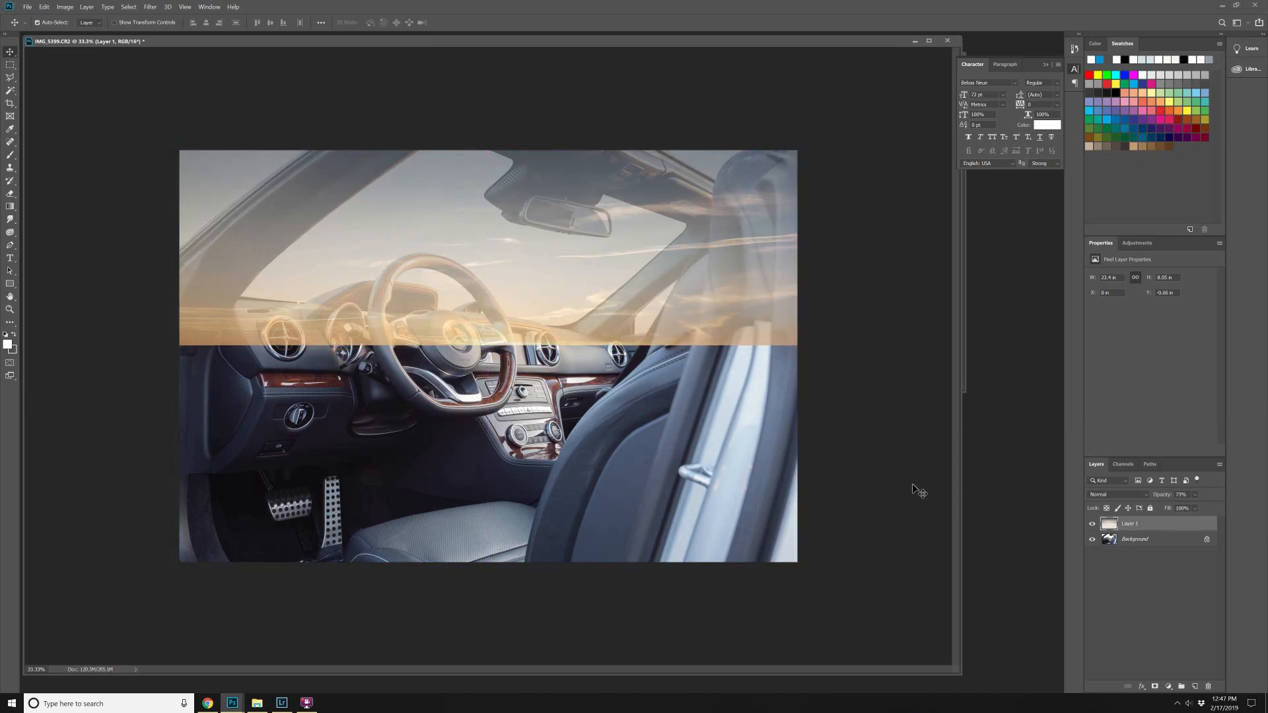
{"action": "left_click", "coordinate": [1154, 686], "text": "alt"}
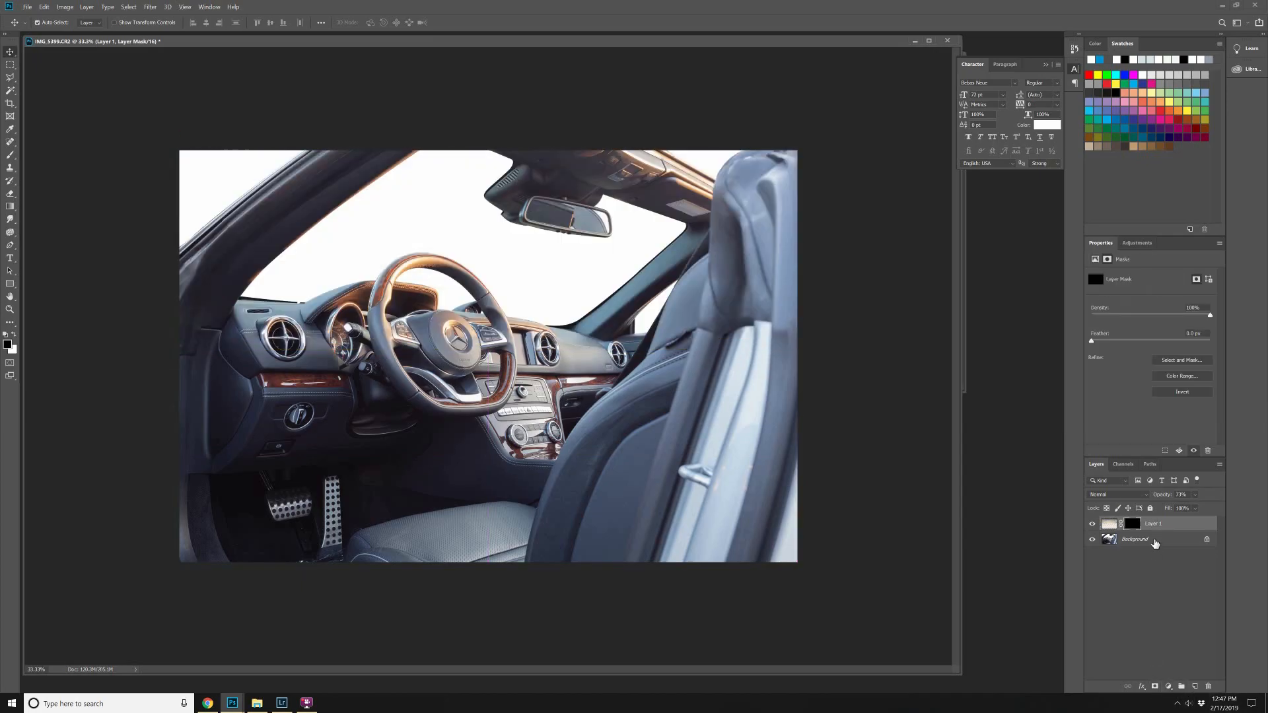
Select the white window areas on the Background layer using Color Range.
{"action": "left_click", "coordinate": [1157, 540]}
{"action": "left_click", "coordinate": [126, 8]}
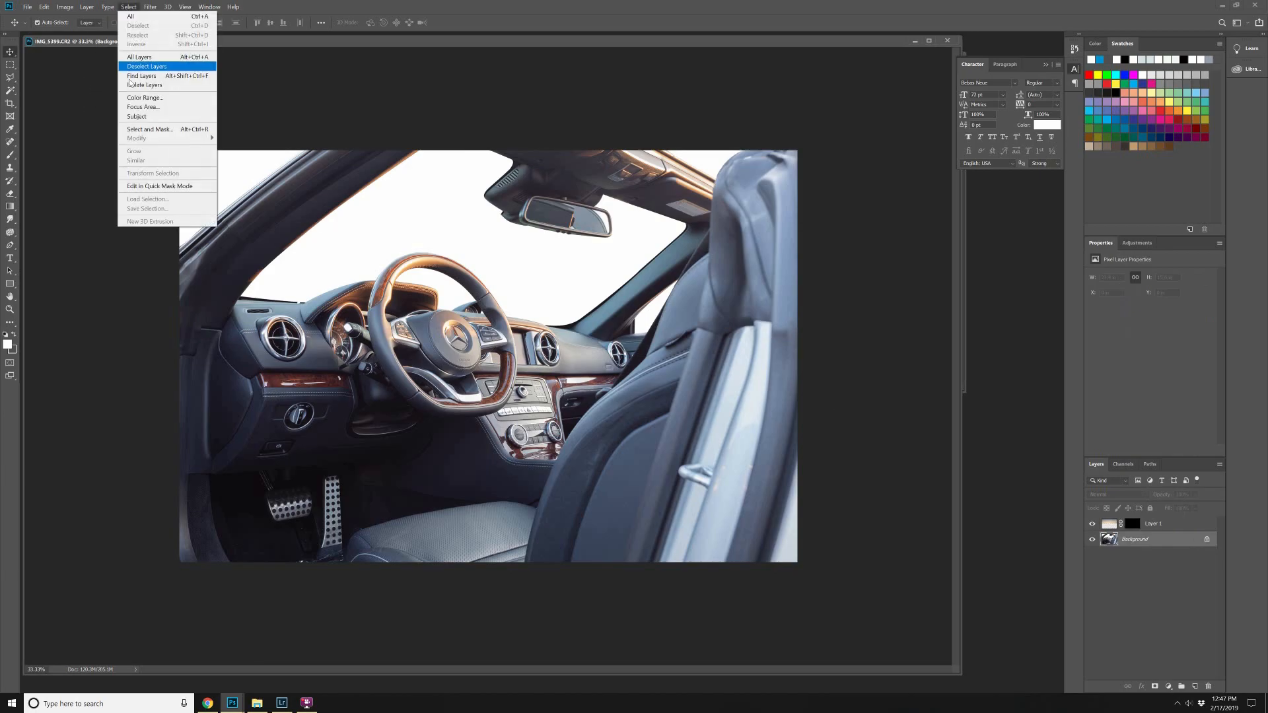
{"action": "left_click", "coordinate": [143, 99]}
{"action": "left_click", "coordinate": [713, 181]}
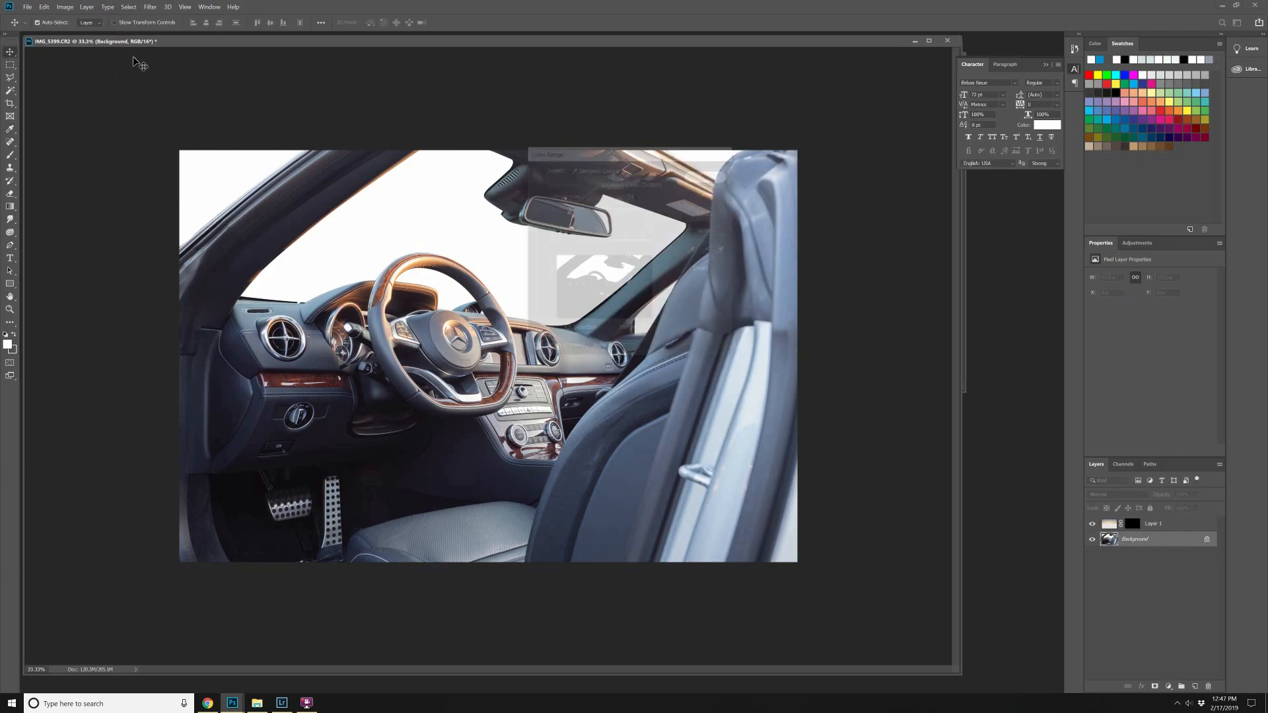
Expand the selection by 2 pixels.
{"action": "left_click", "coordinate": [45, 8]}
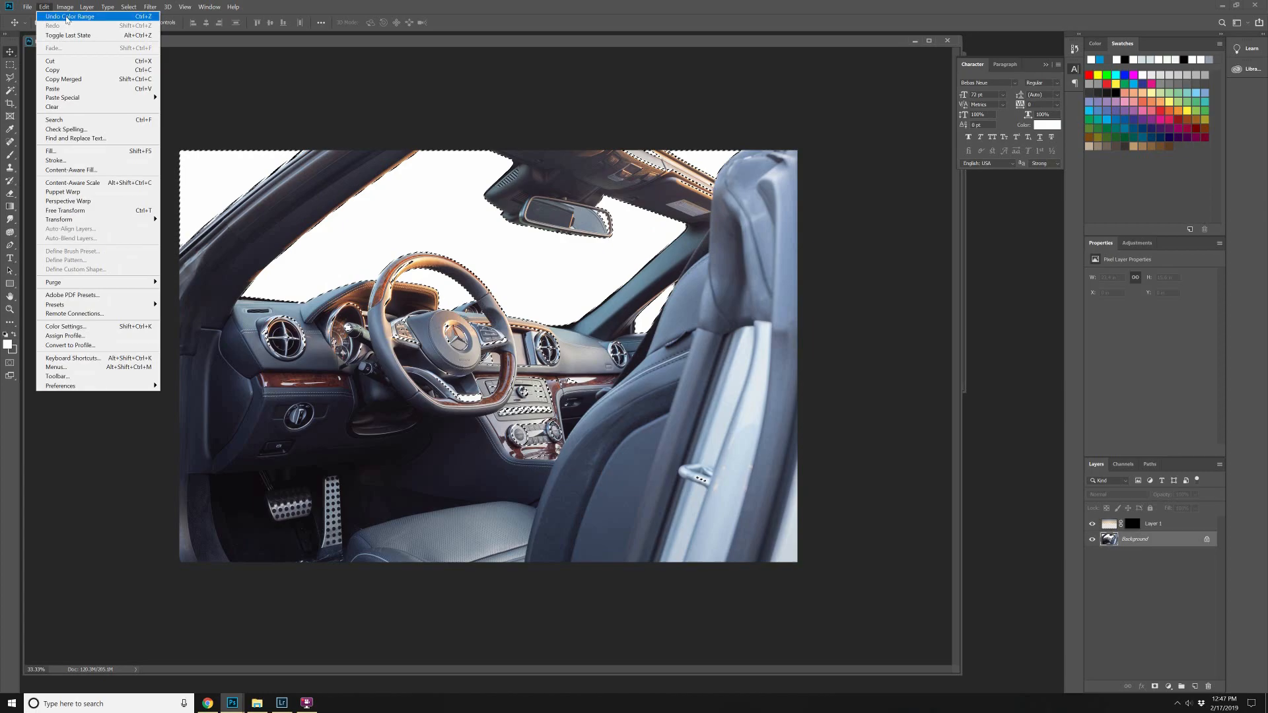
{"action": "mouse_move", "coordinate": [128, 6]}
{"action": "mouse_move", "coordinate": [158, 139]}
{"action": "left_click", "coordinate": [245, 158]}
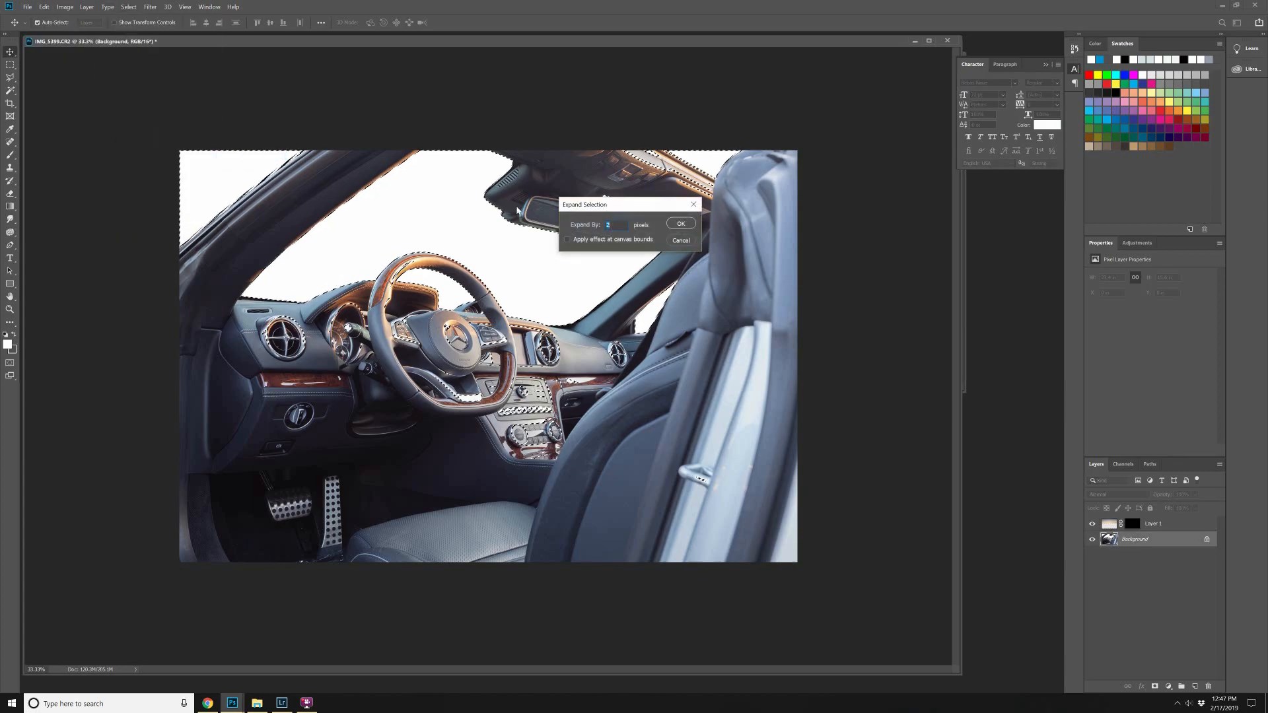
{"action": "key", "text": "Return"}
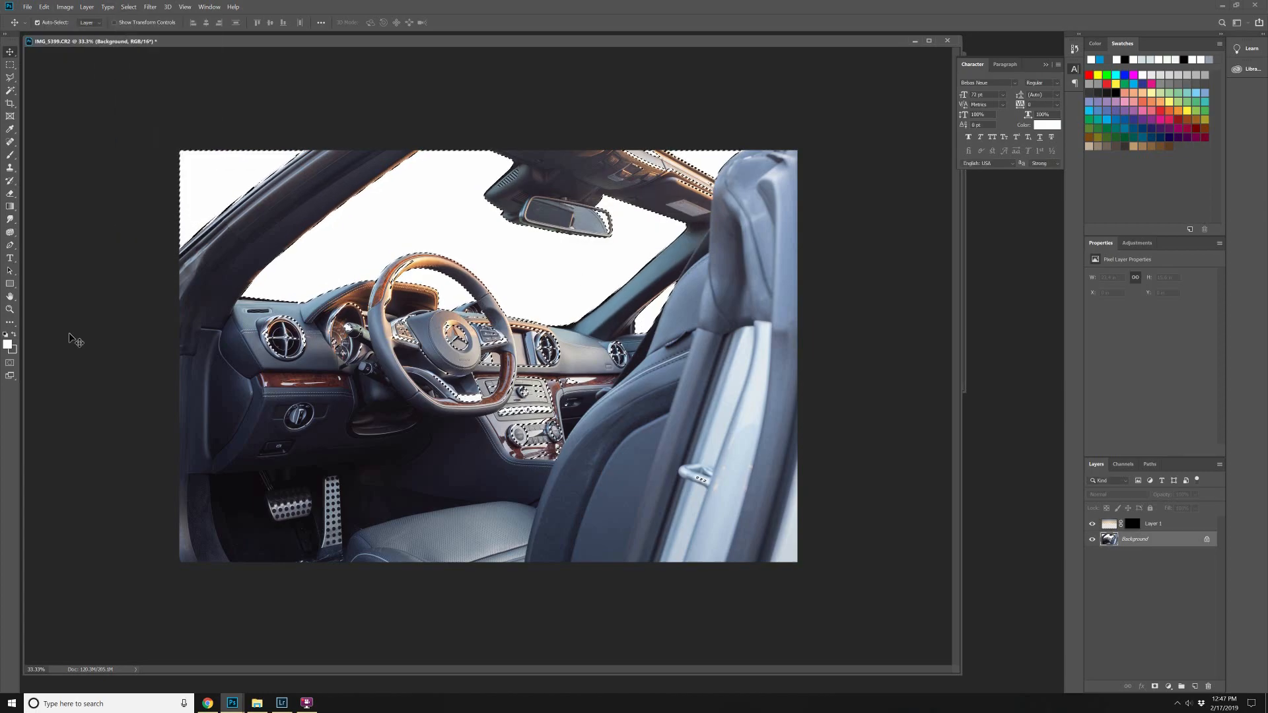
Reveal the sky inside the selection with a gradient on Layer 1's mask, and deselect.
{"action": "left_click_drag", "start_coordinate": [535, 345], "coordinate": [535, 248]}
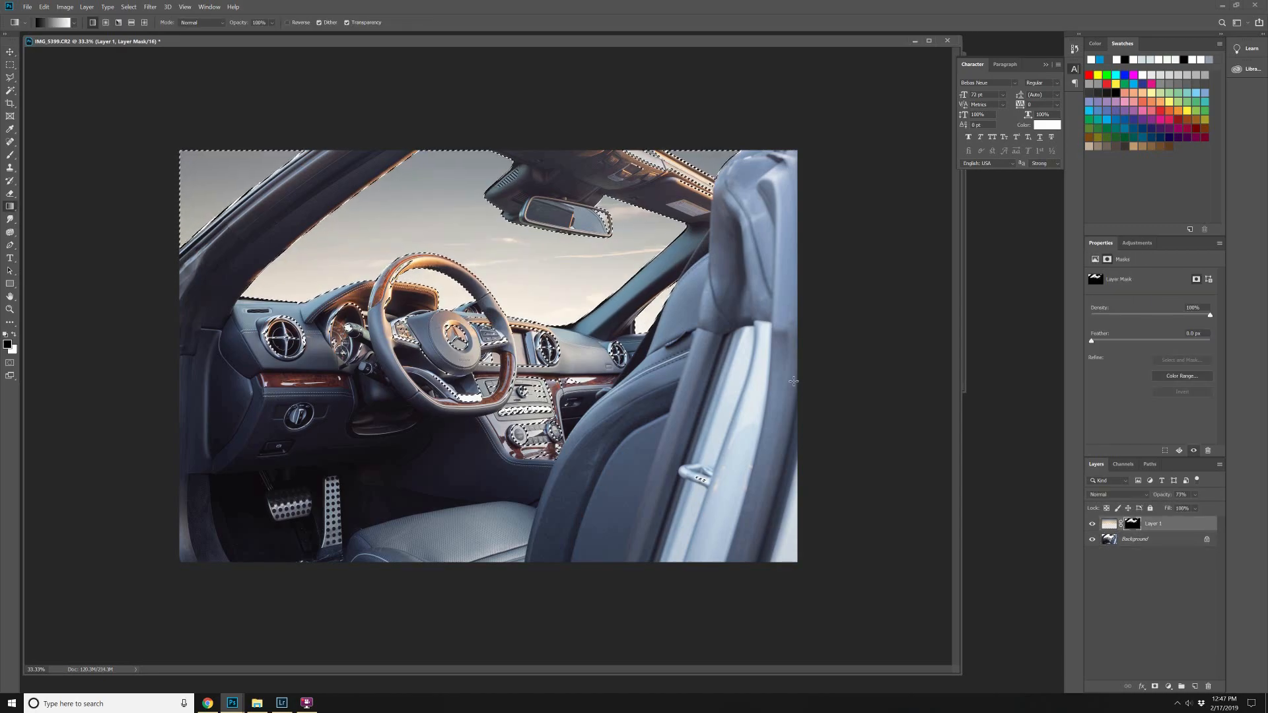
{"action": "key", "text": "ctrl+d"}
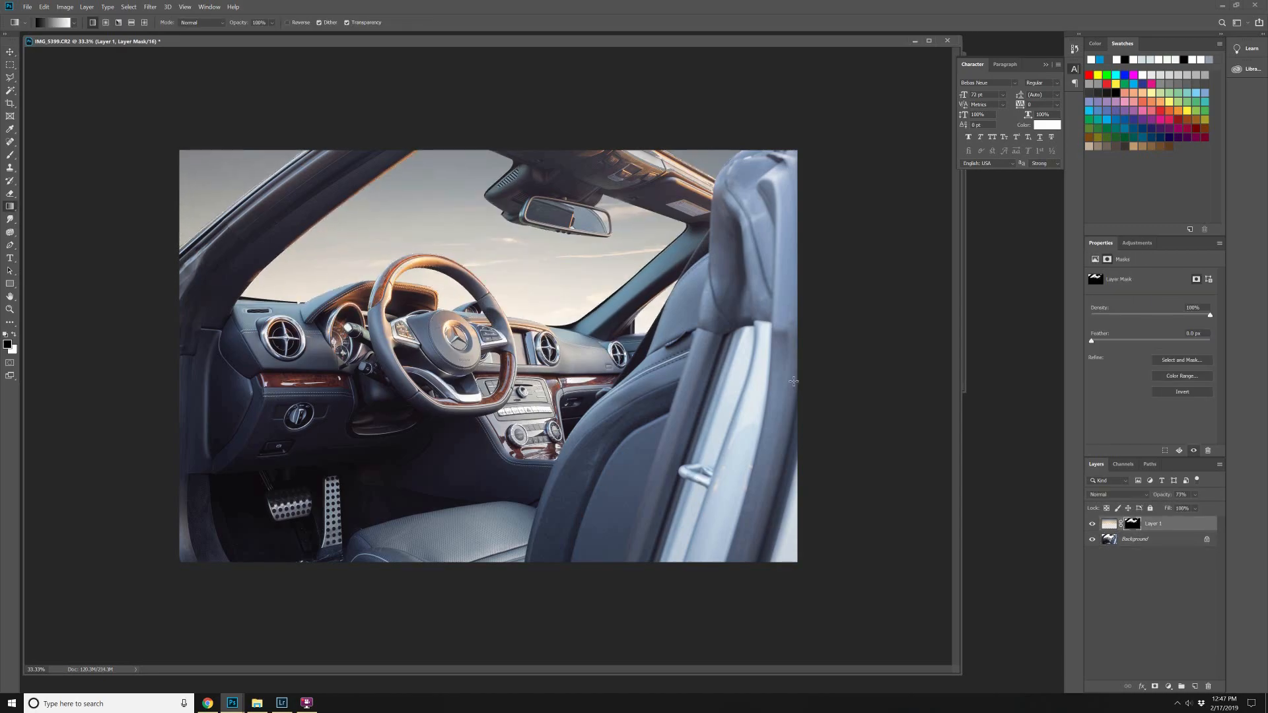
Raise the sky layer's opacity to 96% and flatten the image.
{"action": "left_click", "coordinate": [1195, 495]}
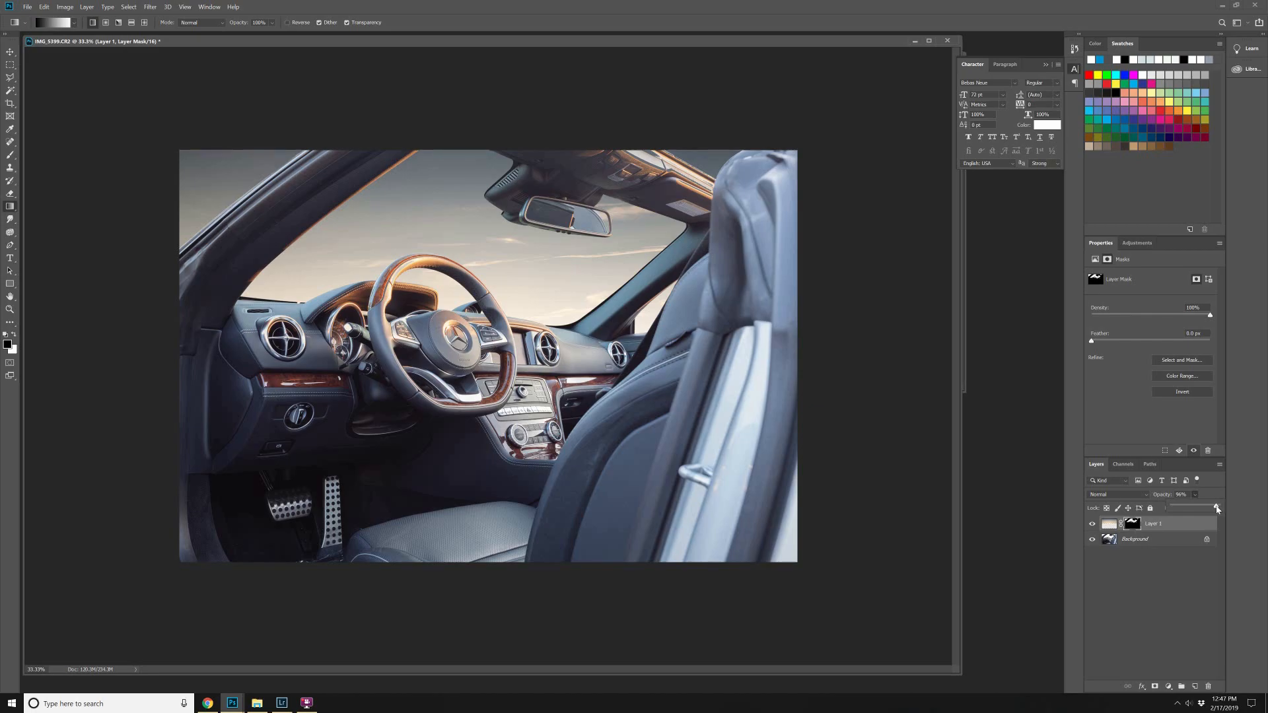
{"action": "left_click", "coordinate": [89, 8]}
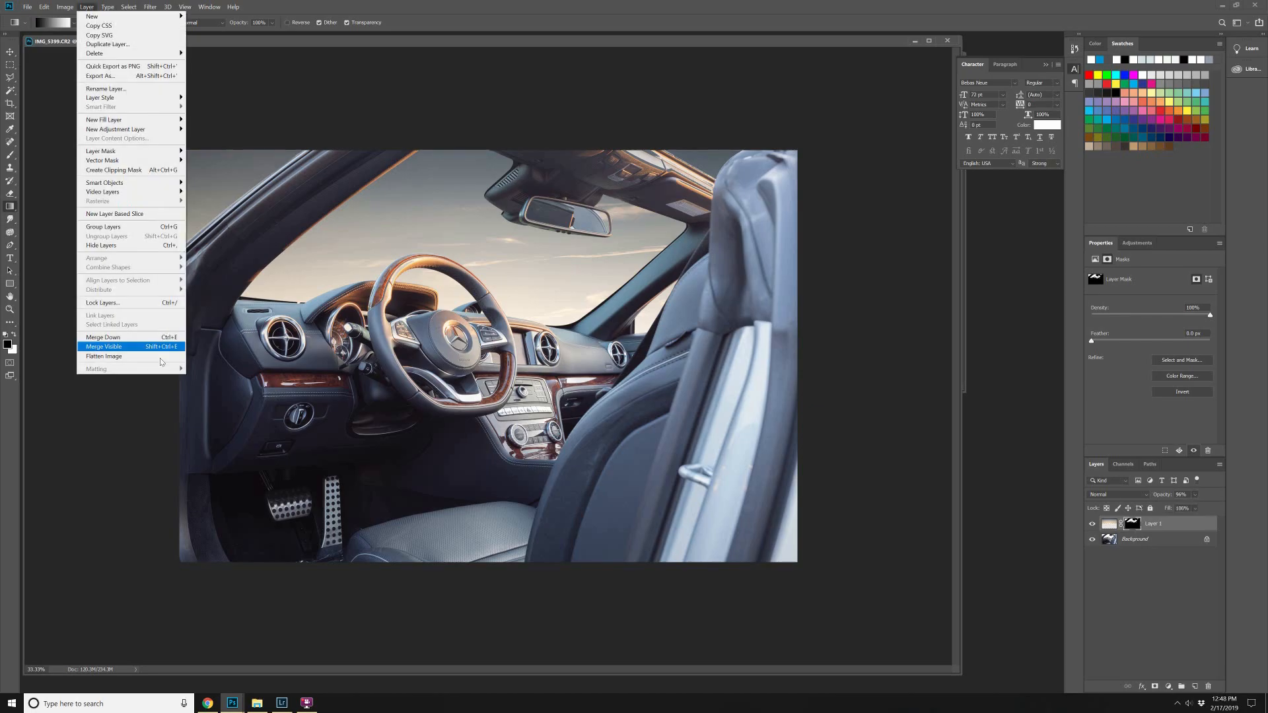
{"action": "left_click", "coordinate": [154, 354]}
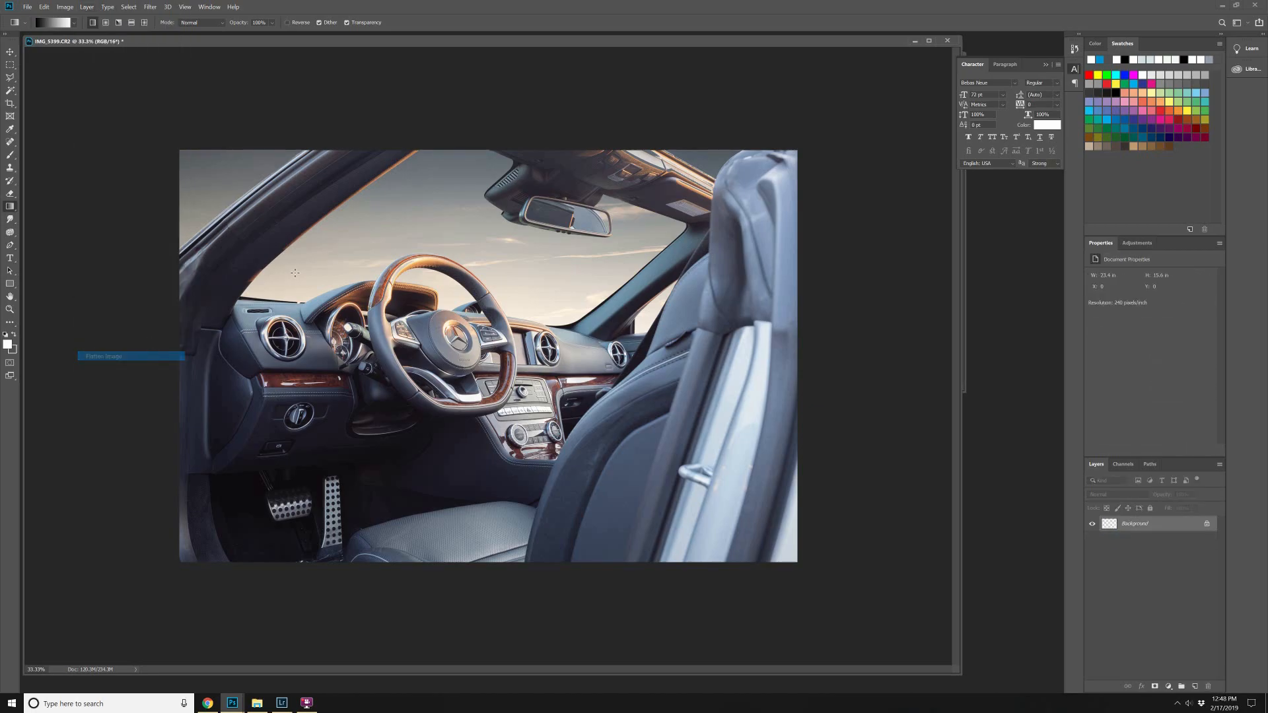
Add an empty layer above the Background for retouching and choose the Spot Healing Brush with Content-Aware and Sample All Layers.
{"action": "double_click", "coordinate": [10, 309]}
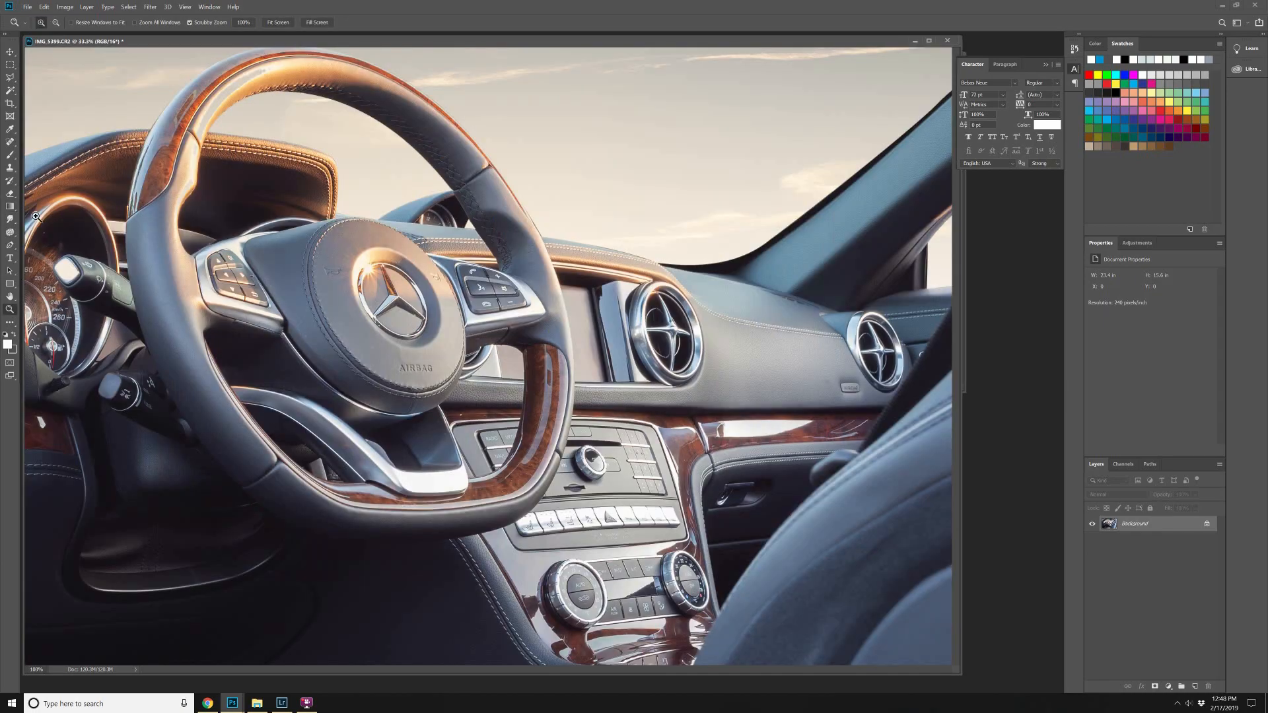
{"action": "left_click", "coordinate": [1195, 688]}
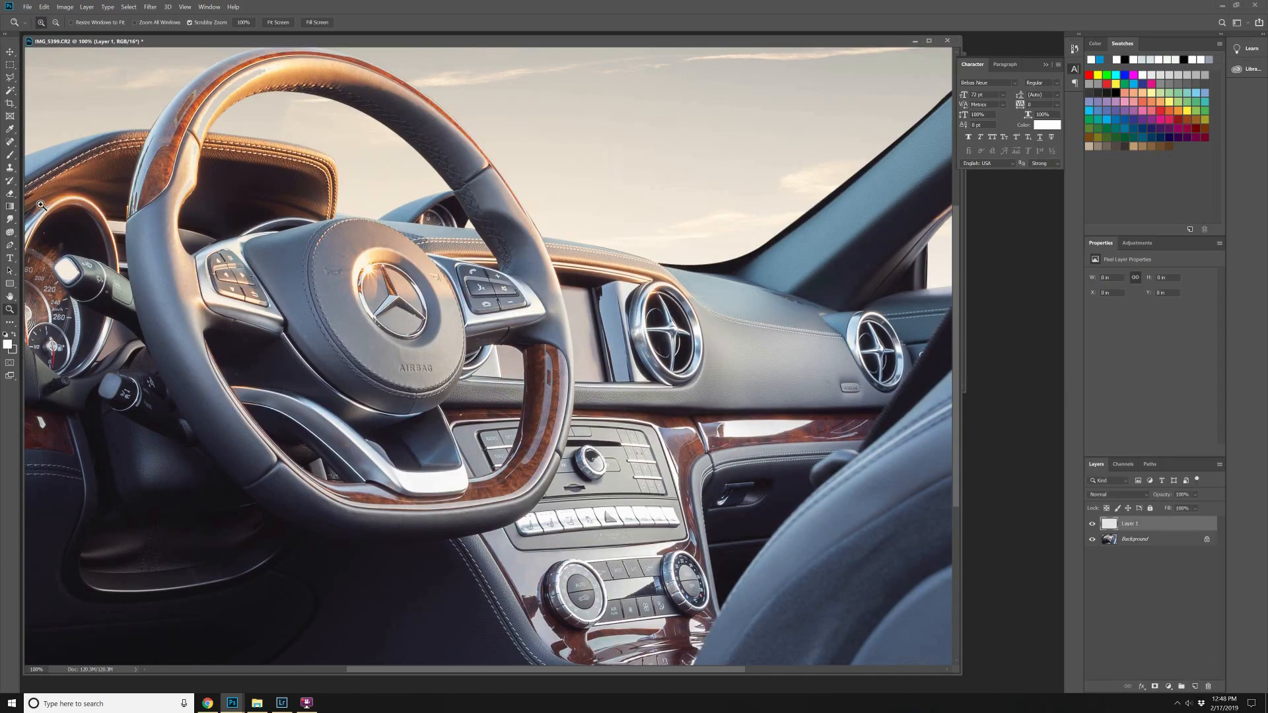
{"action": "left_click", "coordinate": [10, 142]}
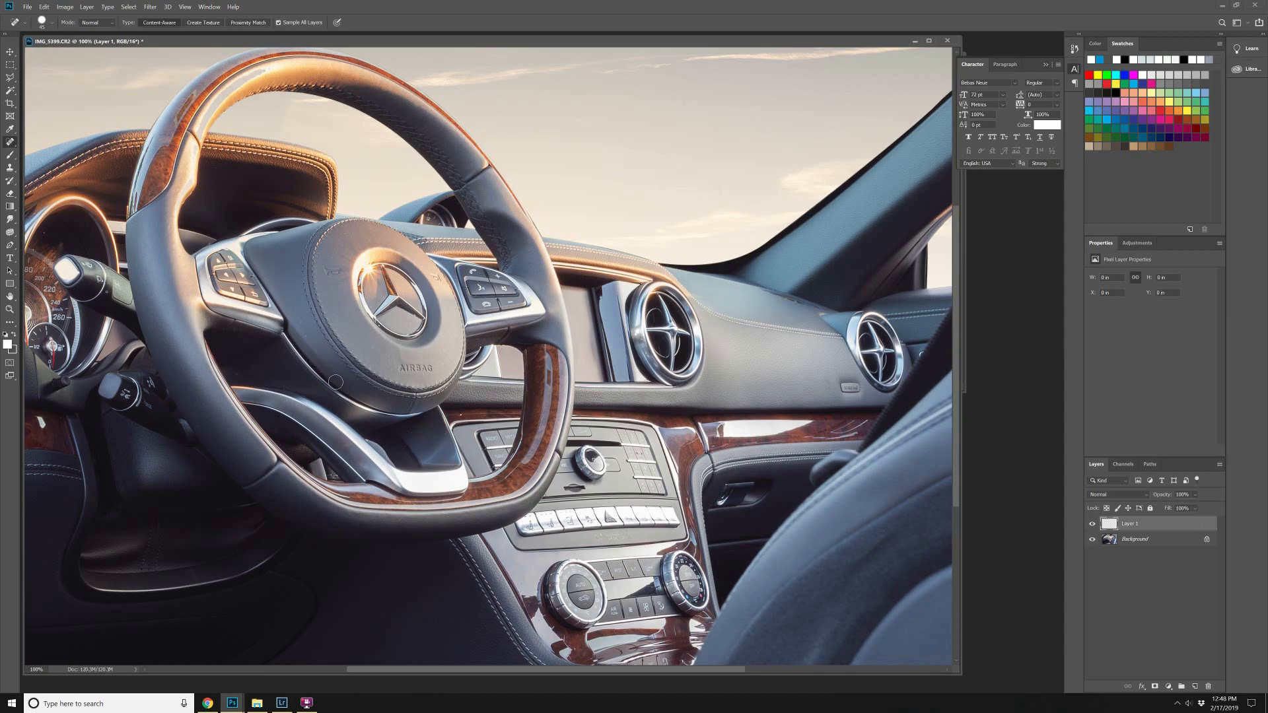
{"action": "key", "text": "ctrl+plus"}
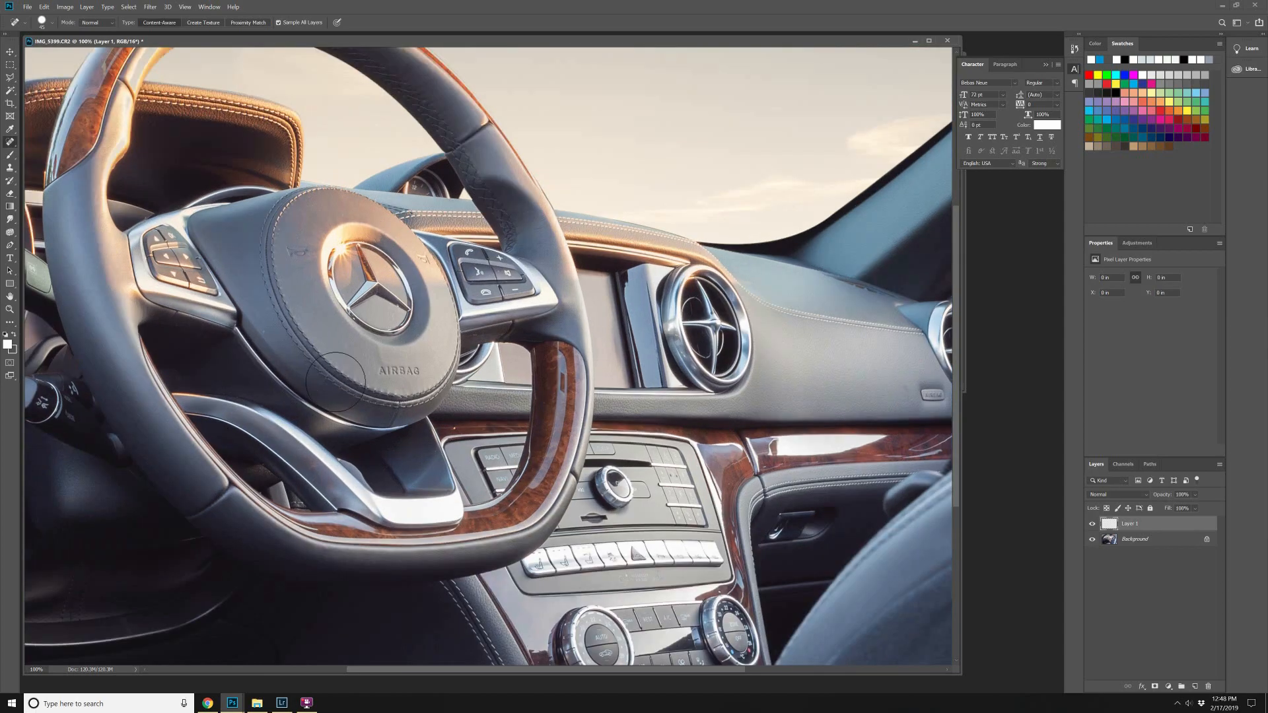
Reduce the healing brush size for fine retouching of the steering wheel and adjust its hardness in the brush settings.
{"action": "key", "text": "bracketleft"}
{"action": "key", "text": "bracketleft"}
{"action": "key", "text": "bracketleft"}
{"action": "key", "text": "bracketleft"}
{"action": "key", "text": "bracketleft"}
{"action": "key", "text": "bracketleft"}
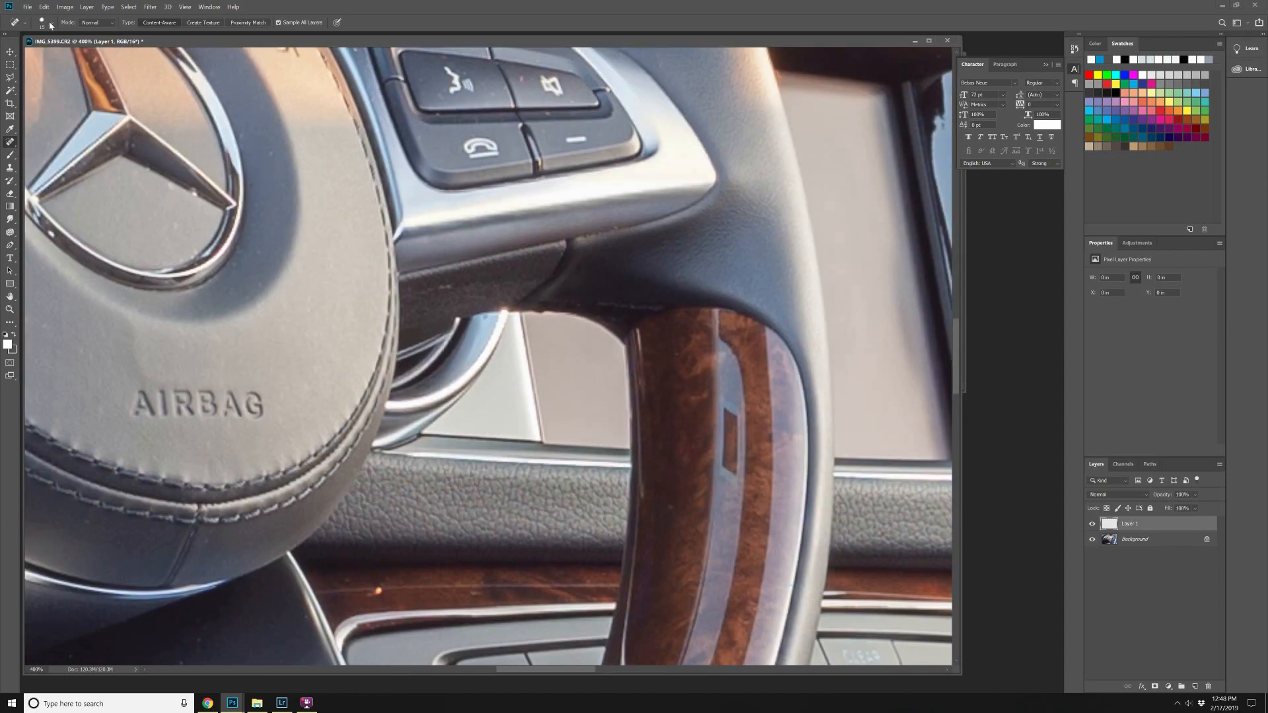
{"action": "left_click", "coordinate": [51, 23]}
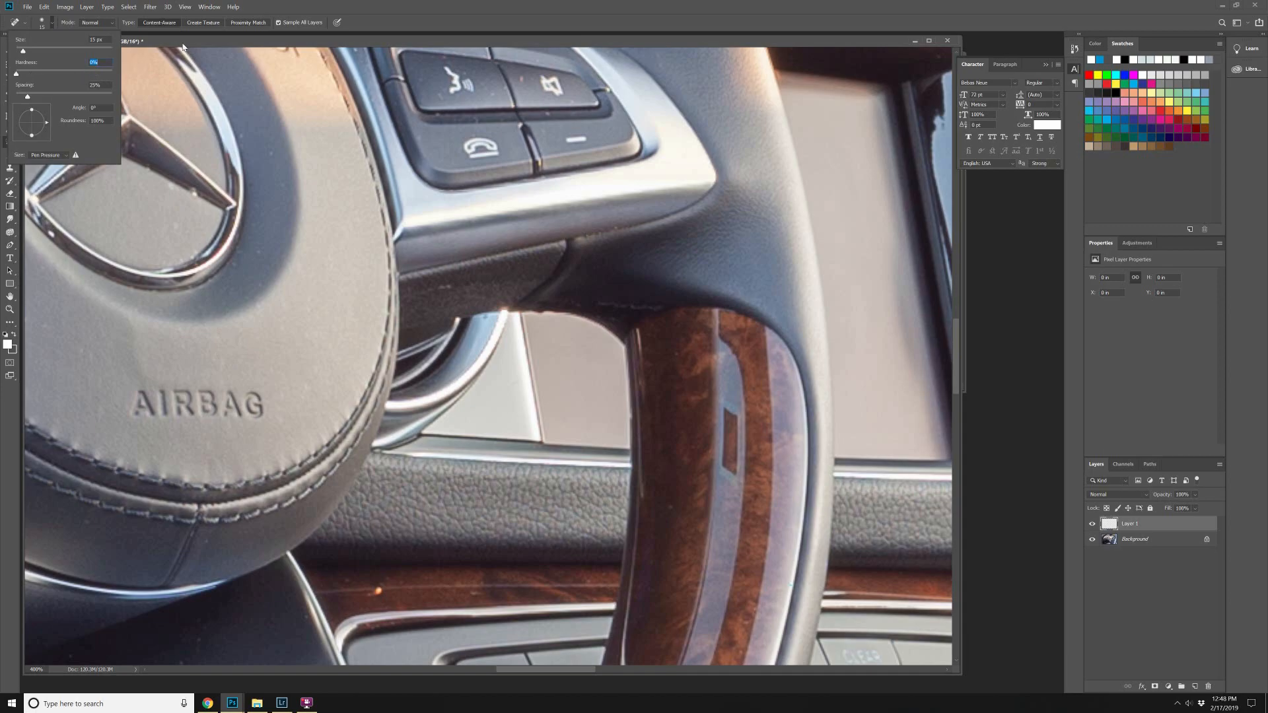
{"action": "left_click_drag", "start_coordinate": [183, 44], "coordinate": [195, 44]}
Heal the small dust specks and blemishes on the steering wheel's centre pad and around the emblem.
{"action": "mouse_move", "coordinate": [242, 241]}
{"action": "left_mouse_down"}
{"action": "mouse_move", "coordinate": [453, 371]}
{"action": "mouse_move", "coordinate": [451, 385]}
{"action": "left_mouse_up"}
{"action": "left_click", "coordinate": [490, 295]}
{"action": "left_click", "coordinate": [498, 320]}
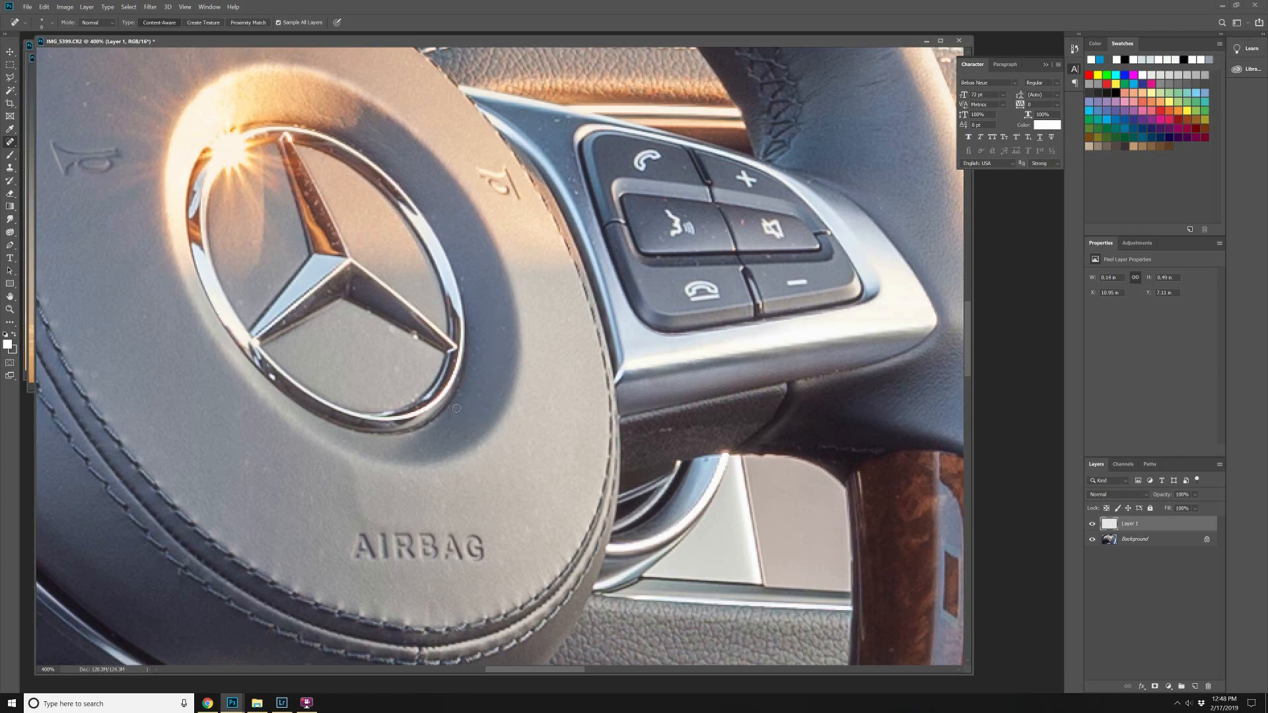
{"action": "left_click", "coordinate": [480, 255]}
{"action": "left_click", "coordinate": [268, 471]}
{"action": "left_click", "coordinate": [96, 373]}
{"action": "left_click", "coordinate": [264, 469]}
{"action": "left_click", "coordinate": [305, 495]}
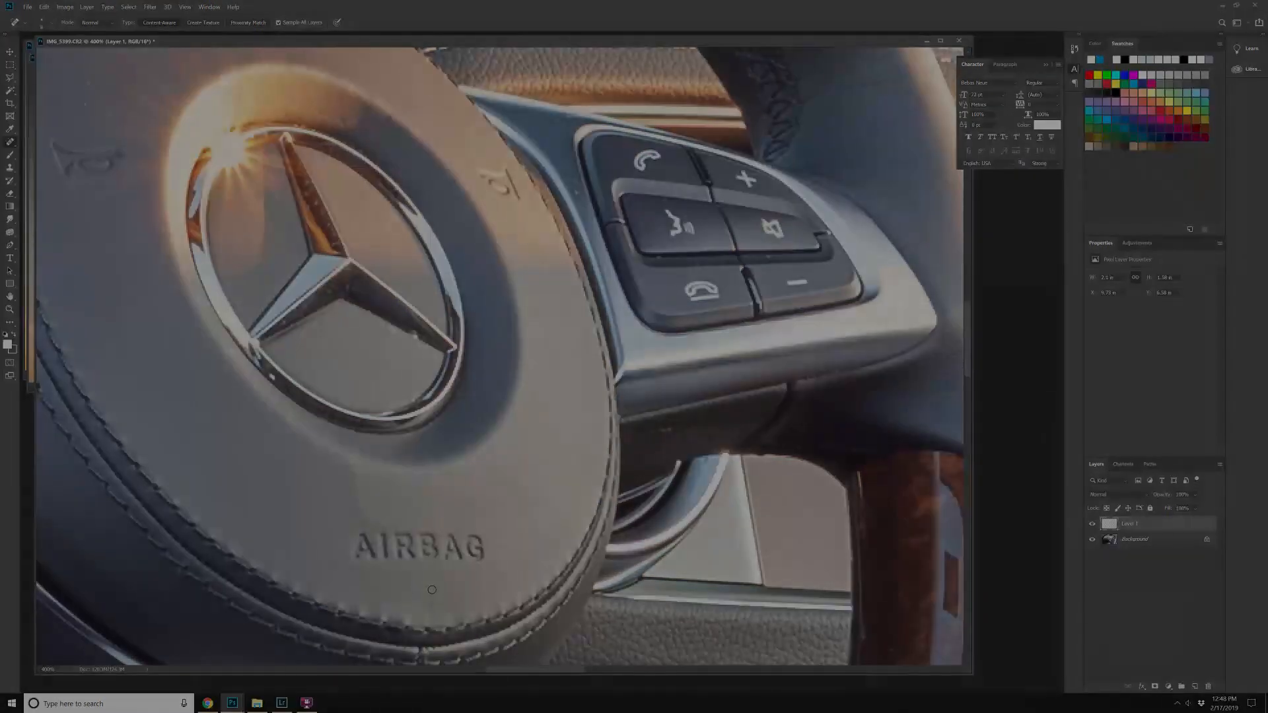
Heal the remaining speck on the steering wheel's centre pad, beside the AIRBAG lettering.
{"action": "left_click", "coordinate": [523, 535]}
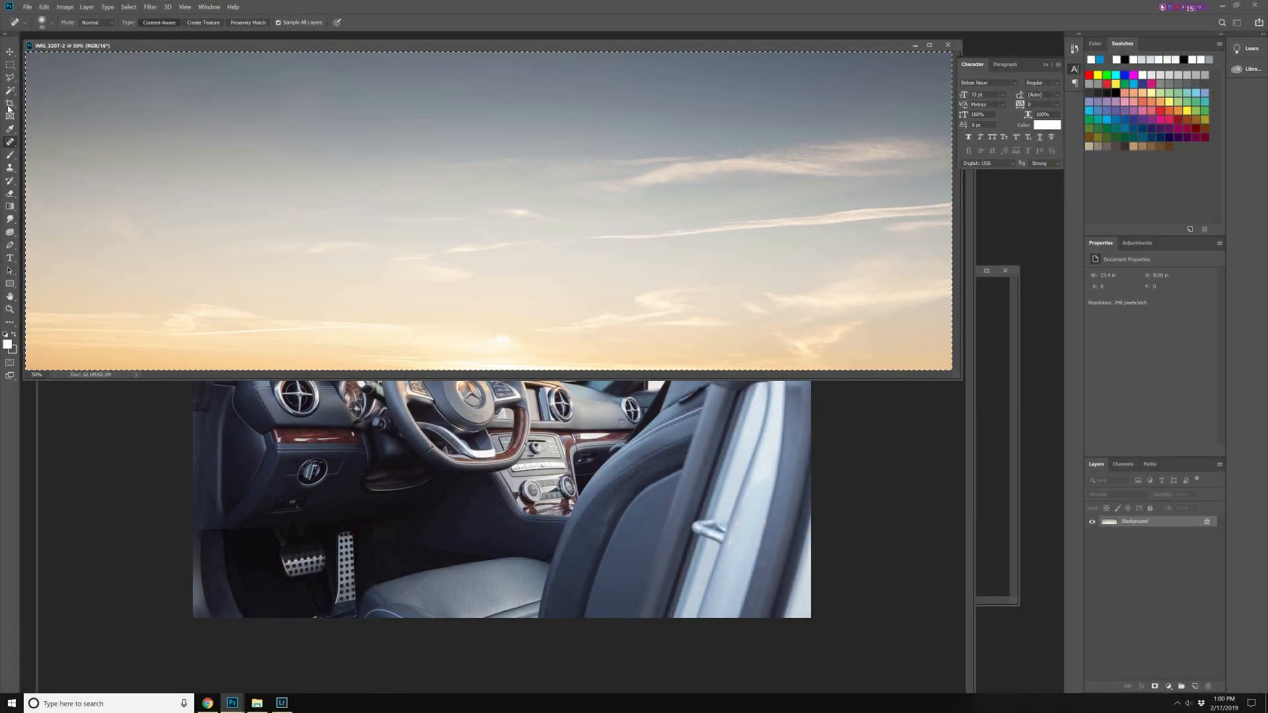
Copy a rectangular patch of clouds from the right part of the sky image and paste it into the car interior image.
{"action": "key", "text": "ctrl+minus"}
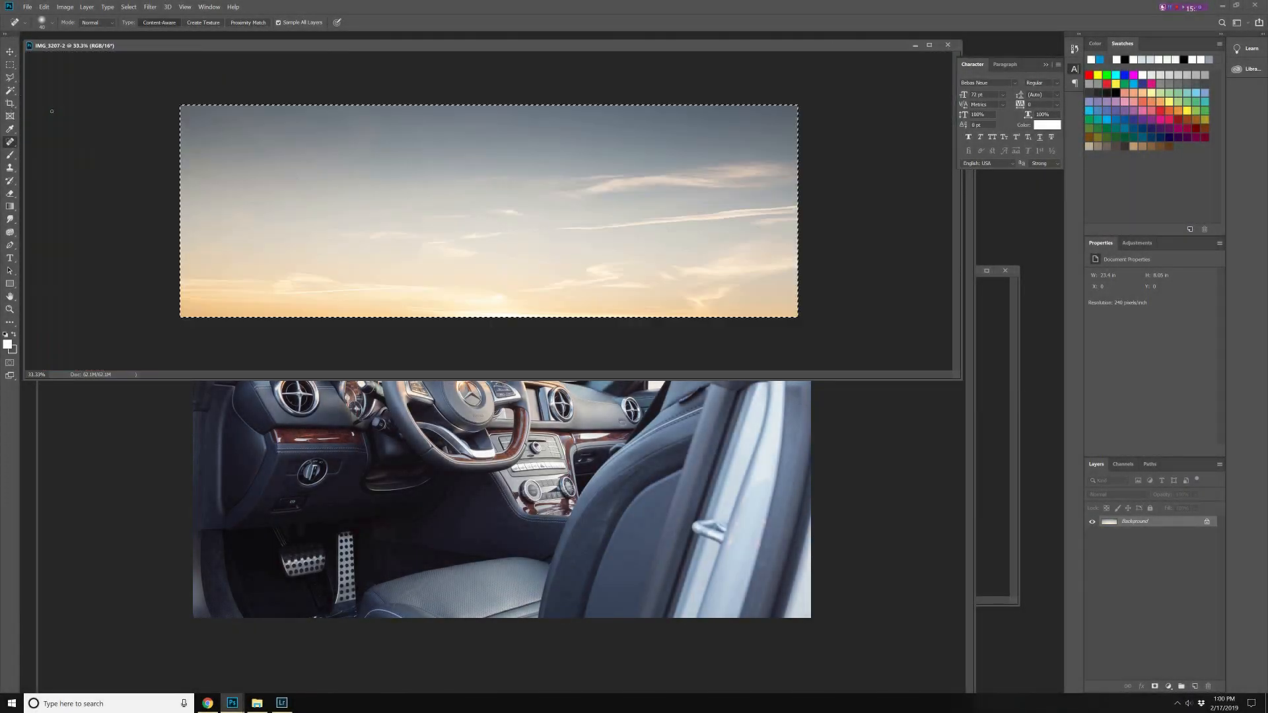
{"action": "key", "text": "m"}
{"action": "left_click_drag", "start_coordinate": [812, 148], "coordinate": [644, 233]}
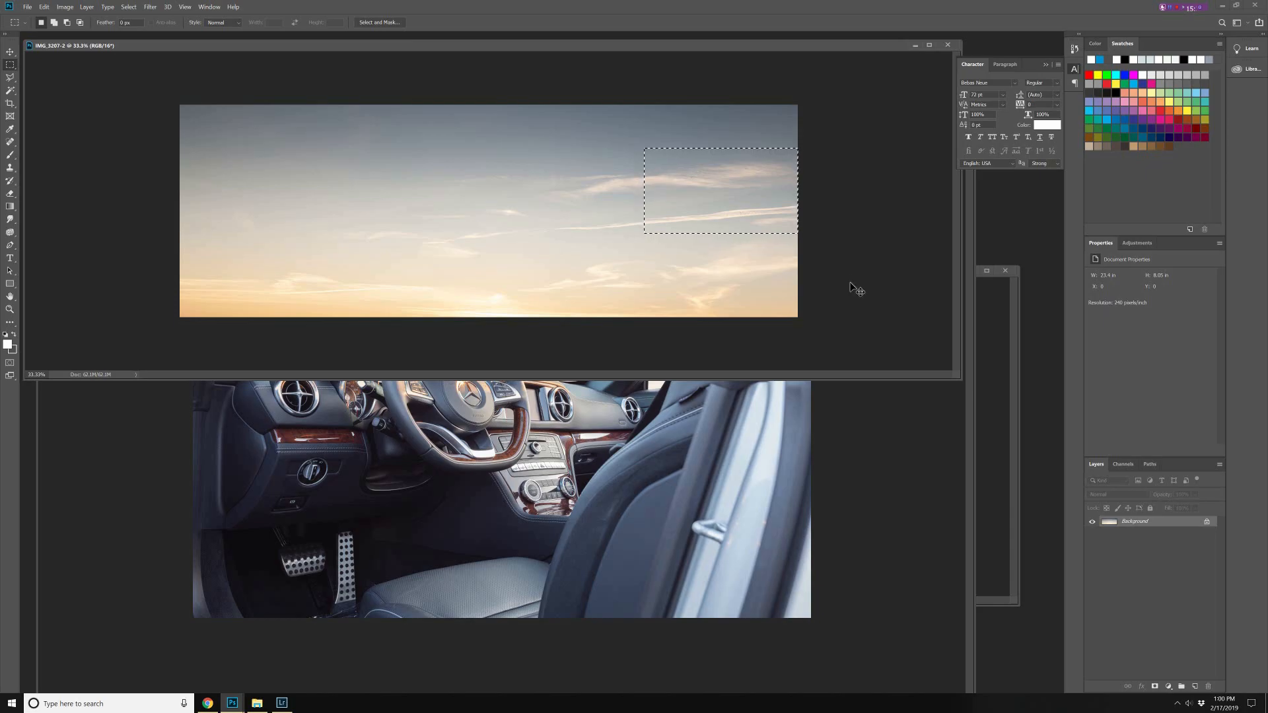
{"action": "left_click", "coordinate": [863, 463]}
{"action": "key", "text": "ctrl+v"}
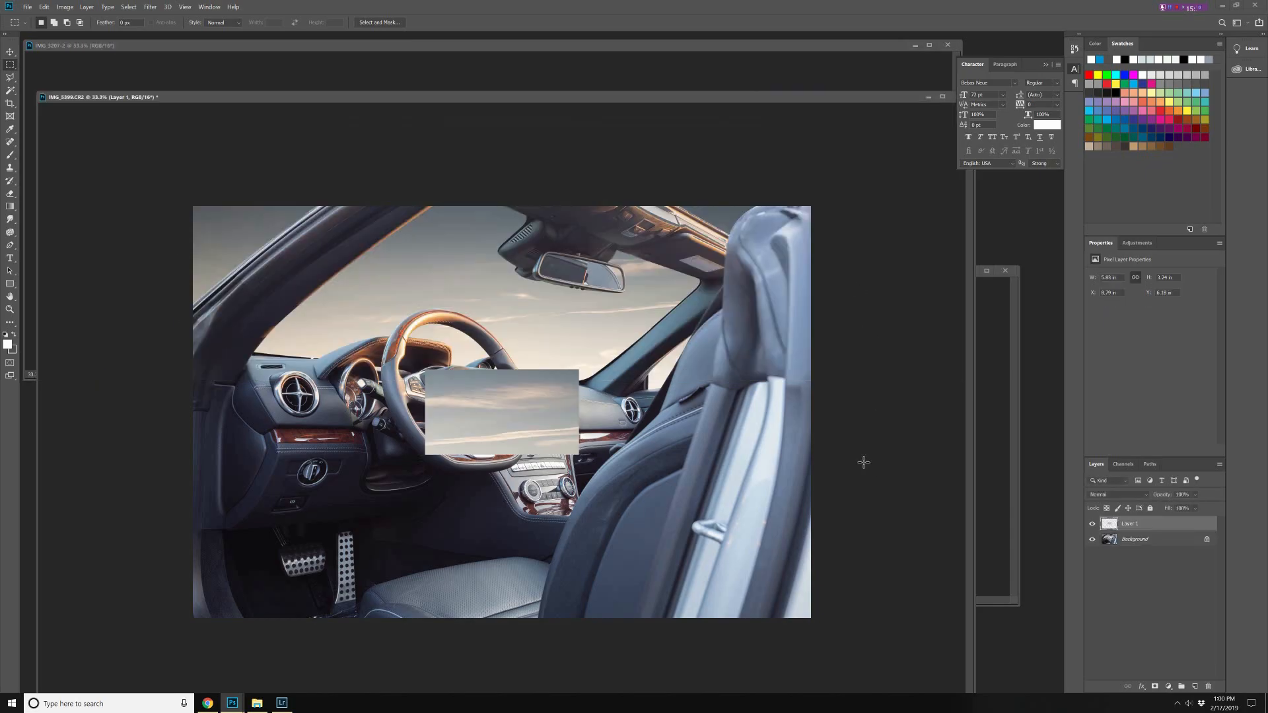
Move the pasted cloud patch over the rear-view mirror and rotate it about 12 degrees to match the mirror's tilt.
{"action": "left_click", "coordinate": [10, 52]}
{"action": "left_click_drag", "start_coordinate": [546, 453], "coordinate": [657, 348]}
{"action": "key", "text": "ctrl+t"}
{"action": "key", "text": "Return"}
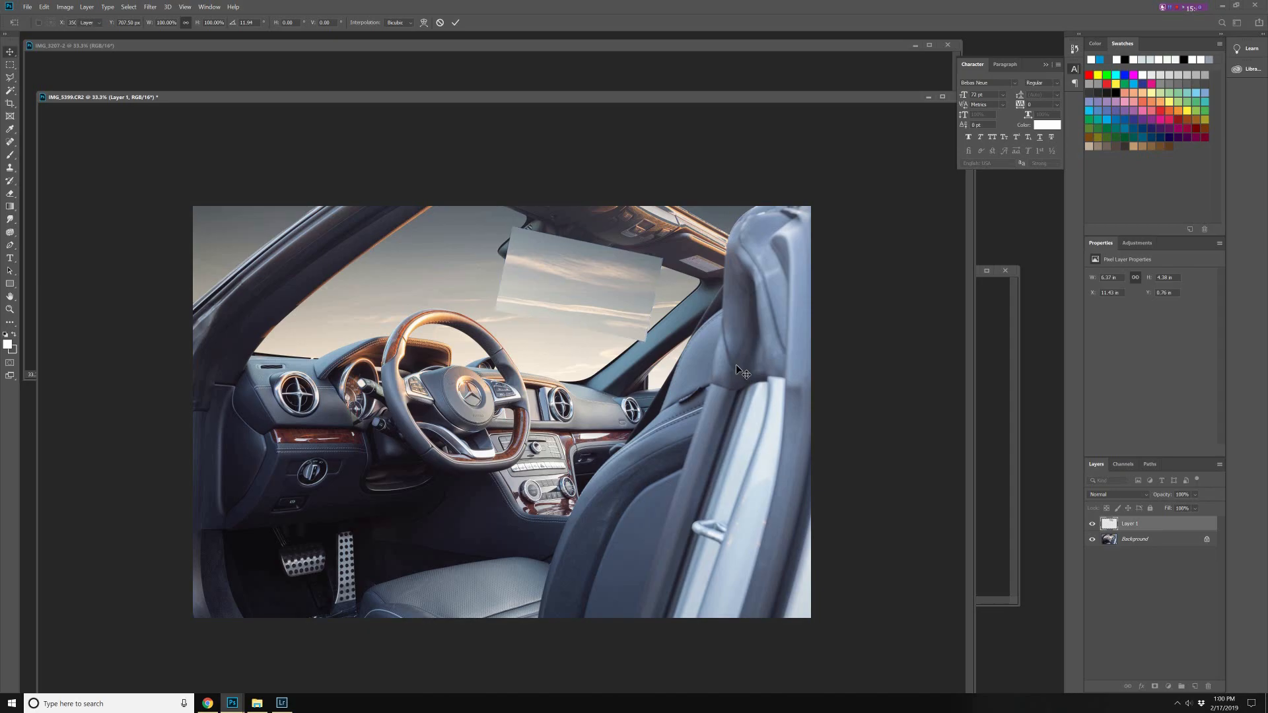
Lower the cloud layer's opacity to 74% and shift the patch slightly upward so it covers the mirror glass.
{"action": "left_click", "coordinate": [1195, 494]}
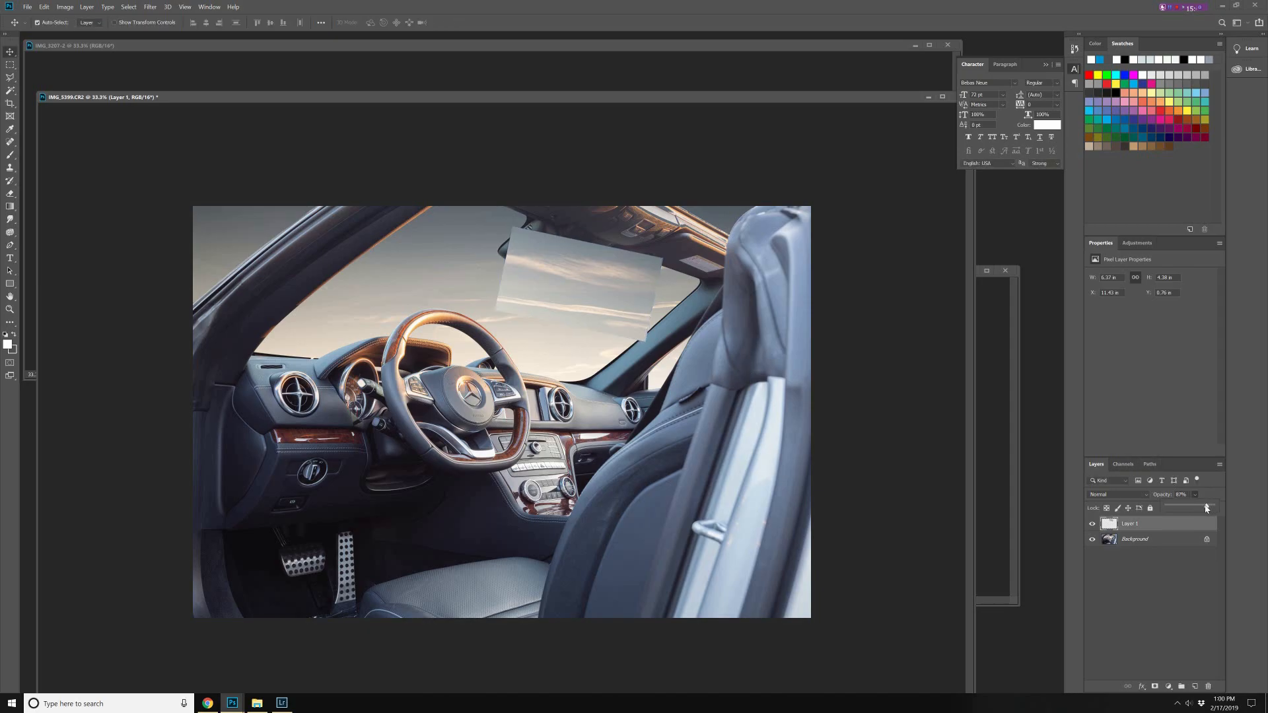
{"action": "left_click_drag", "start_coordinate": [1205, 508], "coordinate": [1203, 507]}
{"action": "left_click_drag", "start_coordinate": [620, 312], "coordinate": [614, 295]}
{"action": "key", "text": "ctrl"}
{"action": "key", "text": "ctrl+plus"}
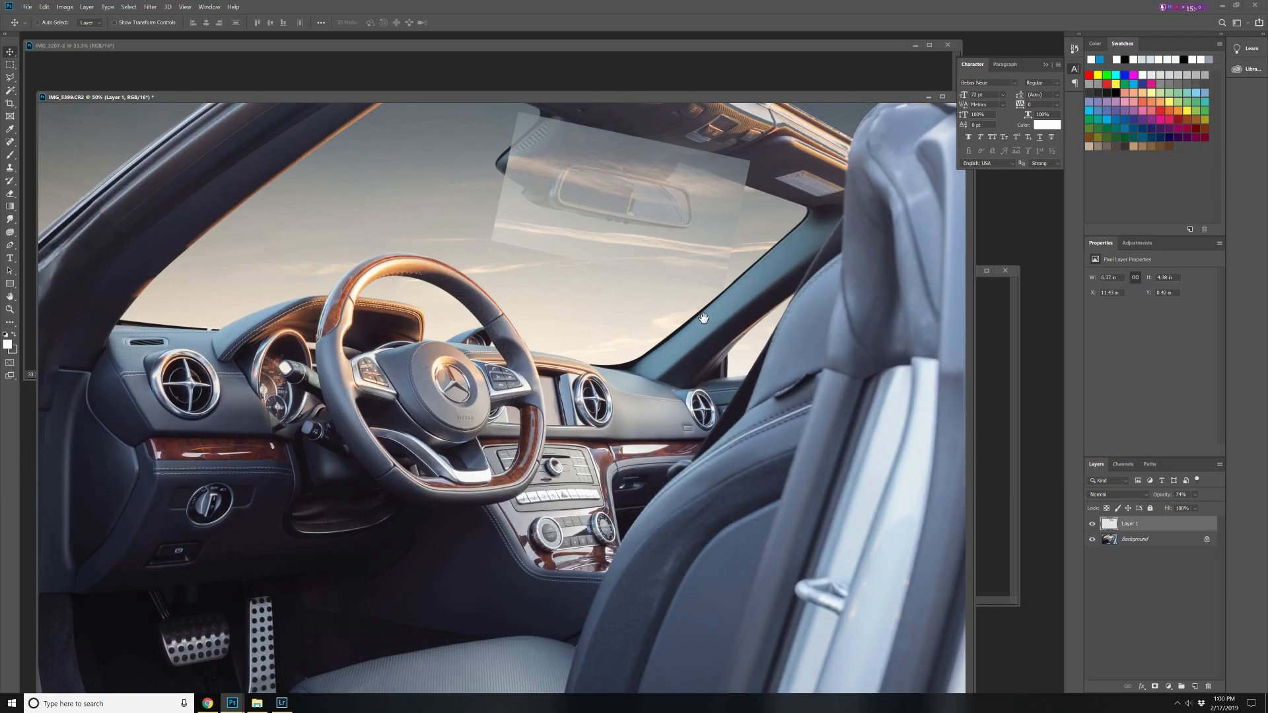
{"action": "key", "text": "ctrl+plus"}
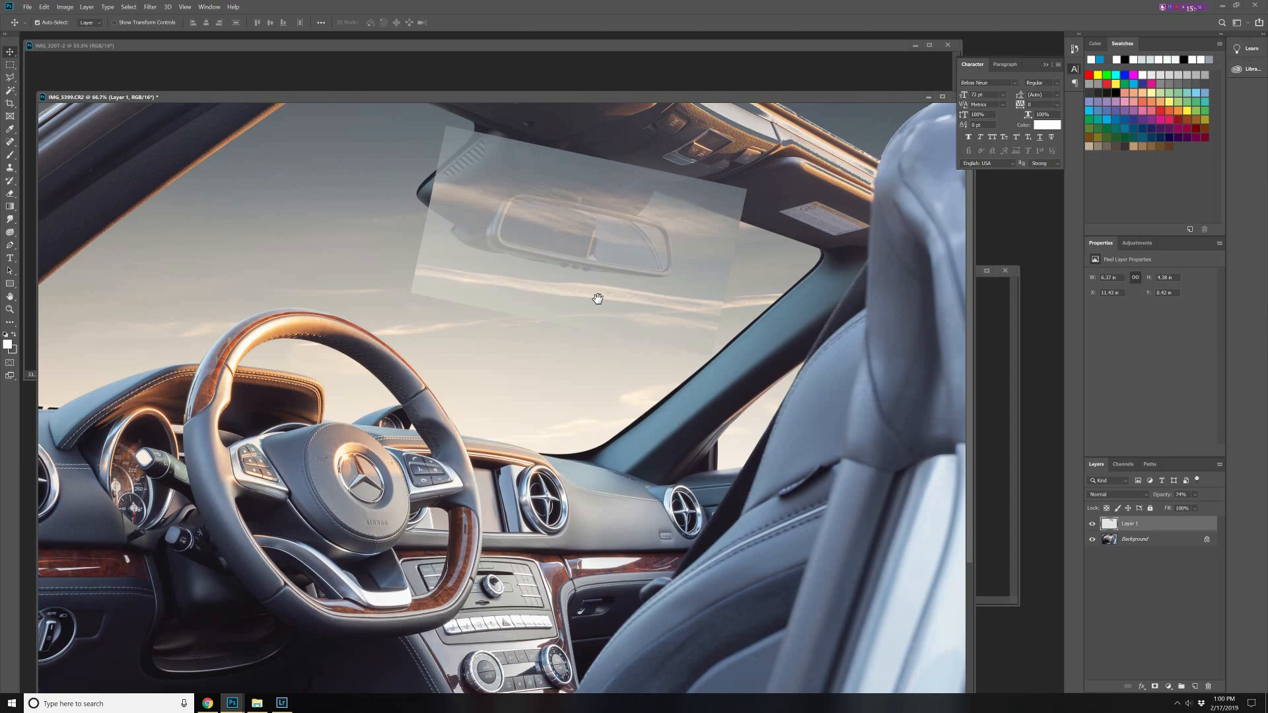
Trace a closed Pen tool path along the inner edge of the rear-view mirror's glass.
{"action": "left_click", "coordinate": [11, 245]}
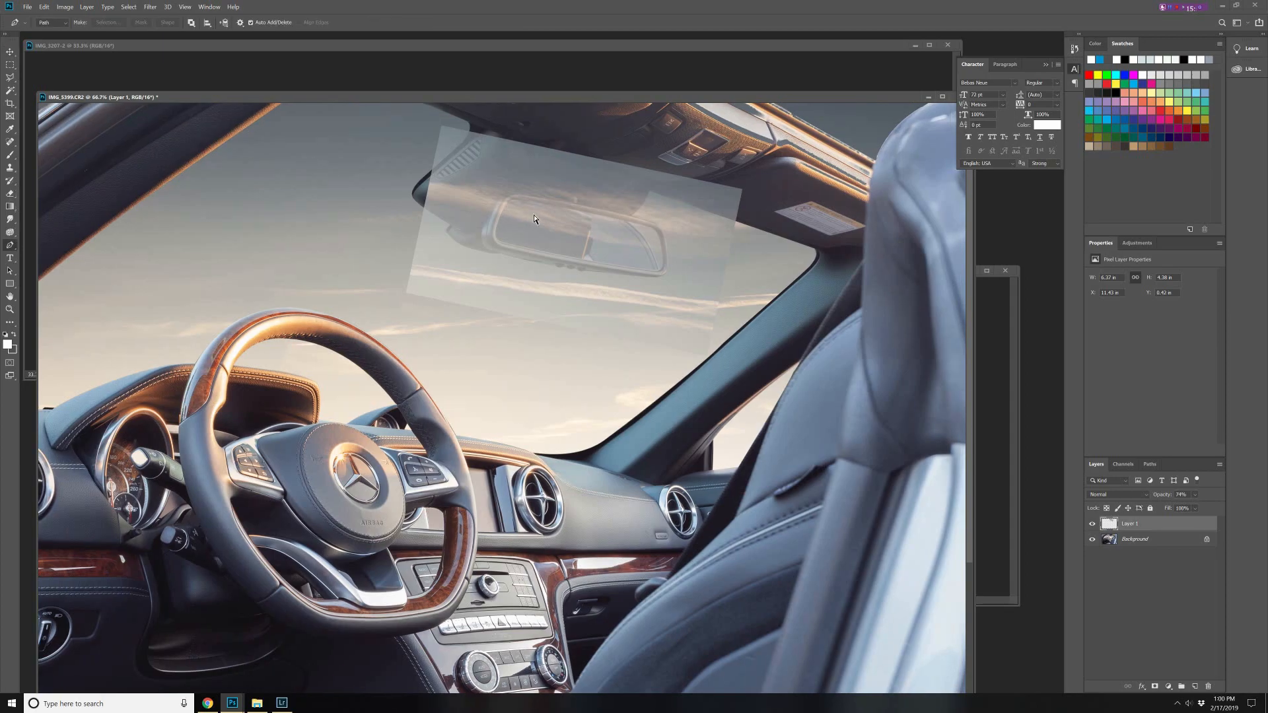
{"action": "key", "text": "ctrl+plus"}
{"action": "key", "text": "ctrl+plus"}
{"action": "left_click_drag", "start_coordinate": [563, 199], "coordinate": [535, 597]}
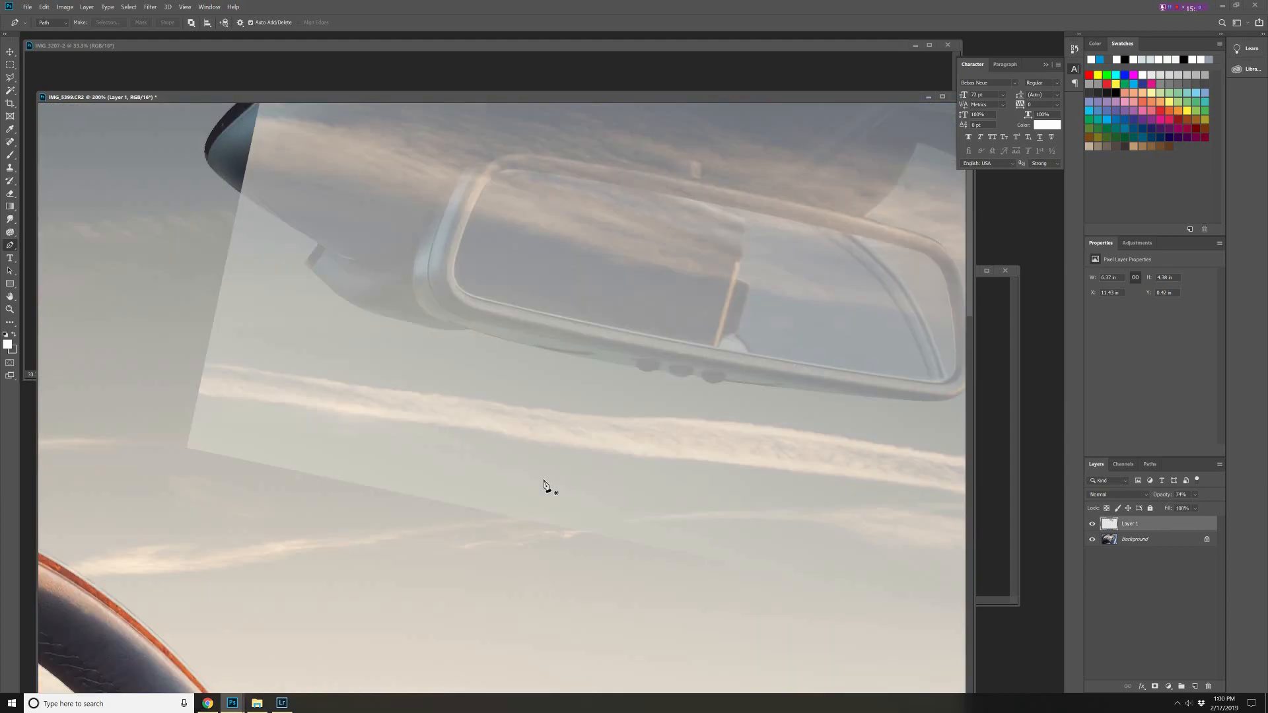
{"action": "left_click", "coordinate": [539, 183]}
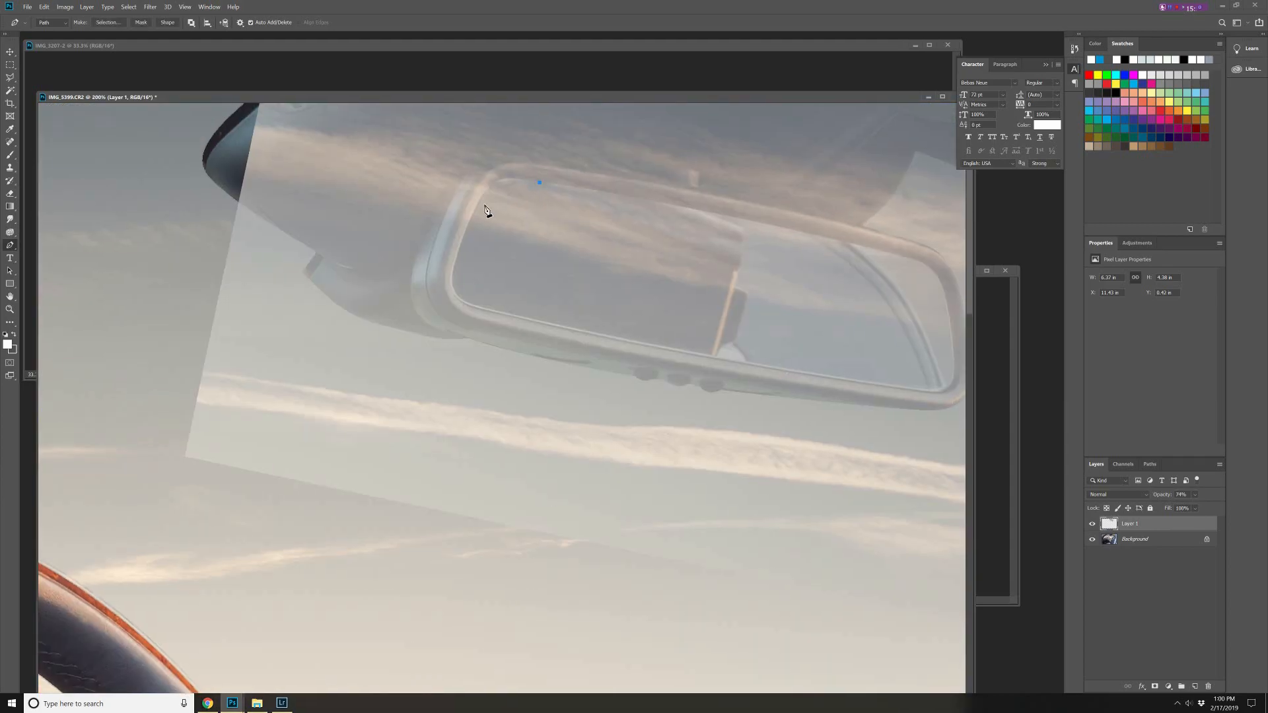
{"action": "left_click_drag", "start_coordinate": [471, 212], "coordinate": [458, 260]}
{"action": "left_click", "coordinate": [453, 272]}
{"action": "left_click_drag", "start_coordinate": [505, 314], "coordinate": [531, 319]}
{"action": "left_click", "coordinate": [724, 359]}
{"action": "left_click_drag", "start_coordinate": [725, 363], "coordinate": [775, 366]}
{"action": "left_click_drag", "start_coordinate": [935, 392], "coordinate": [944, 394]}
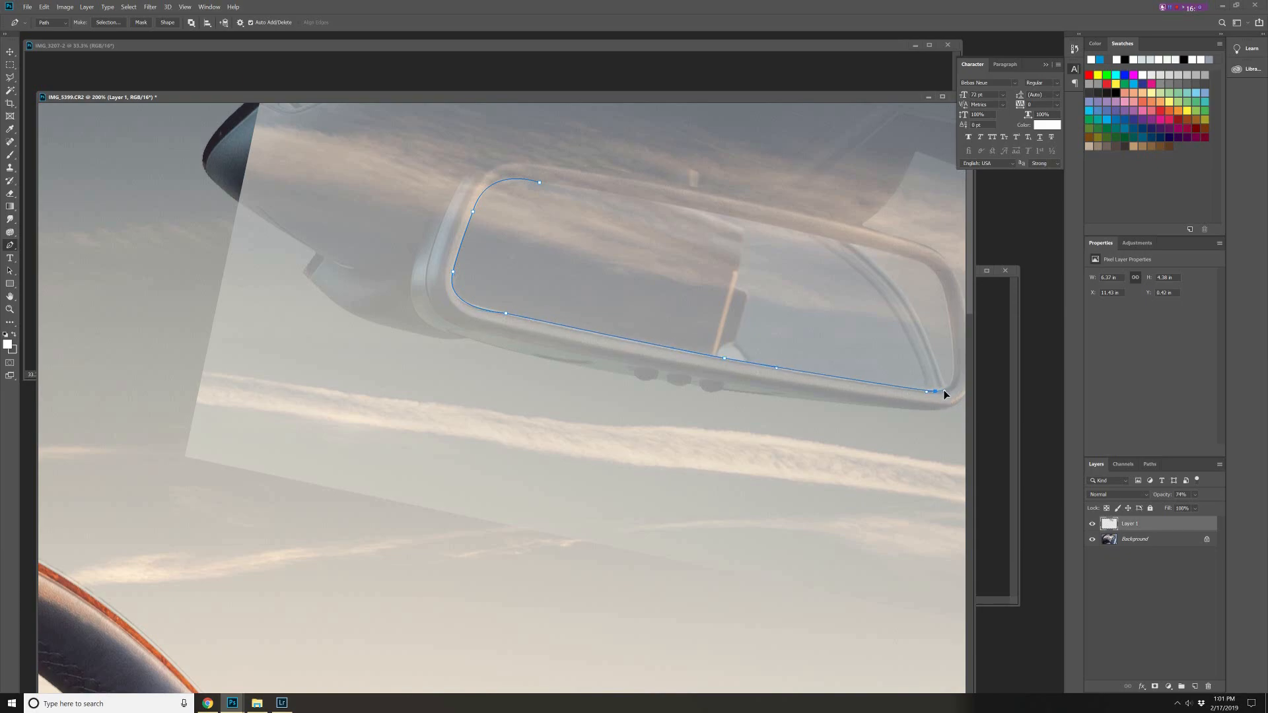
{"action": "left_click_drag", "start_coordinate": [953, 349], "coordinate": [861, 245]}
{"action": "left_click_drag", "start_coordinate": [642, 199], "coordinate": [521, 182]}
Convert the mirror glass path into a new anti-aliased selection with a 0.2 pixel feather radius.
{"action": "right_click", "coordinate": [596, 233]}
{"action": "left_click", "coordinate": [623, 277]}
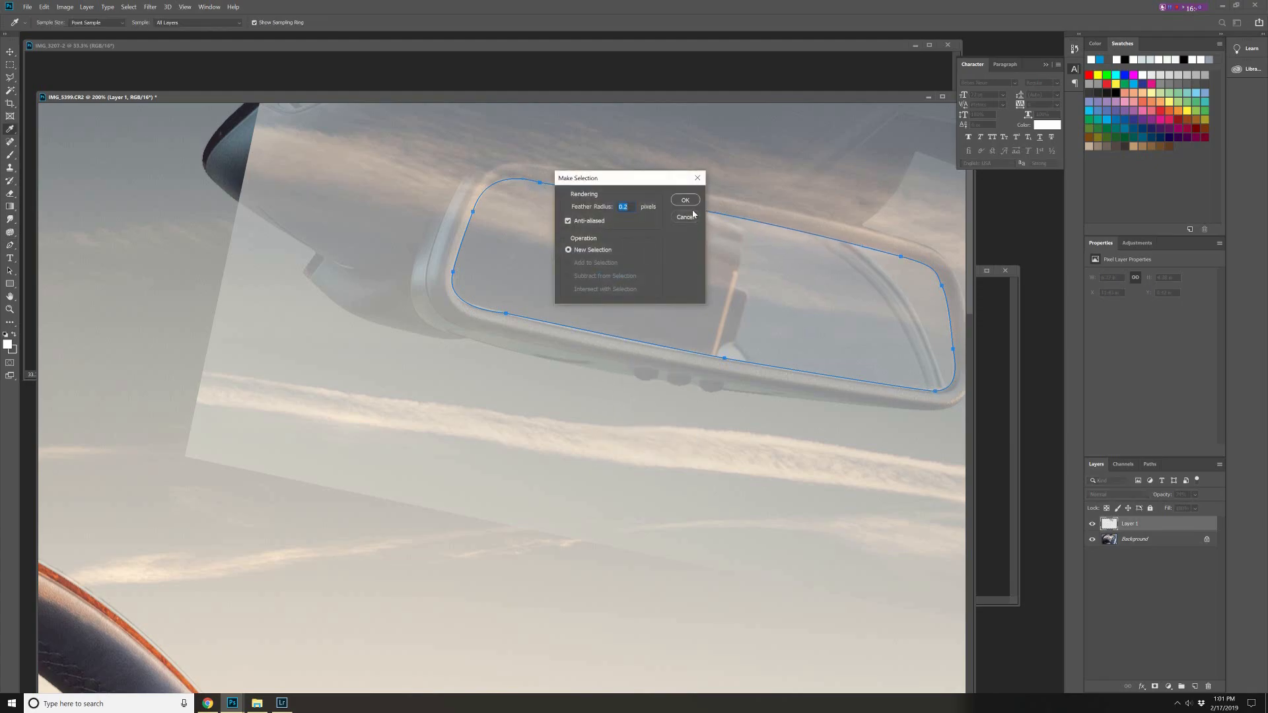
{"action": "left_click", "coordinate": [686, 202]}
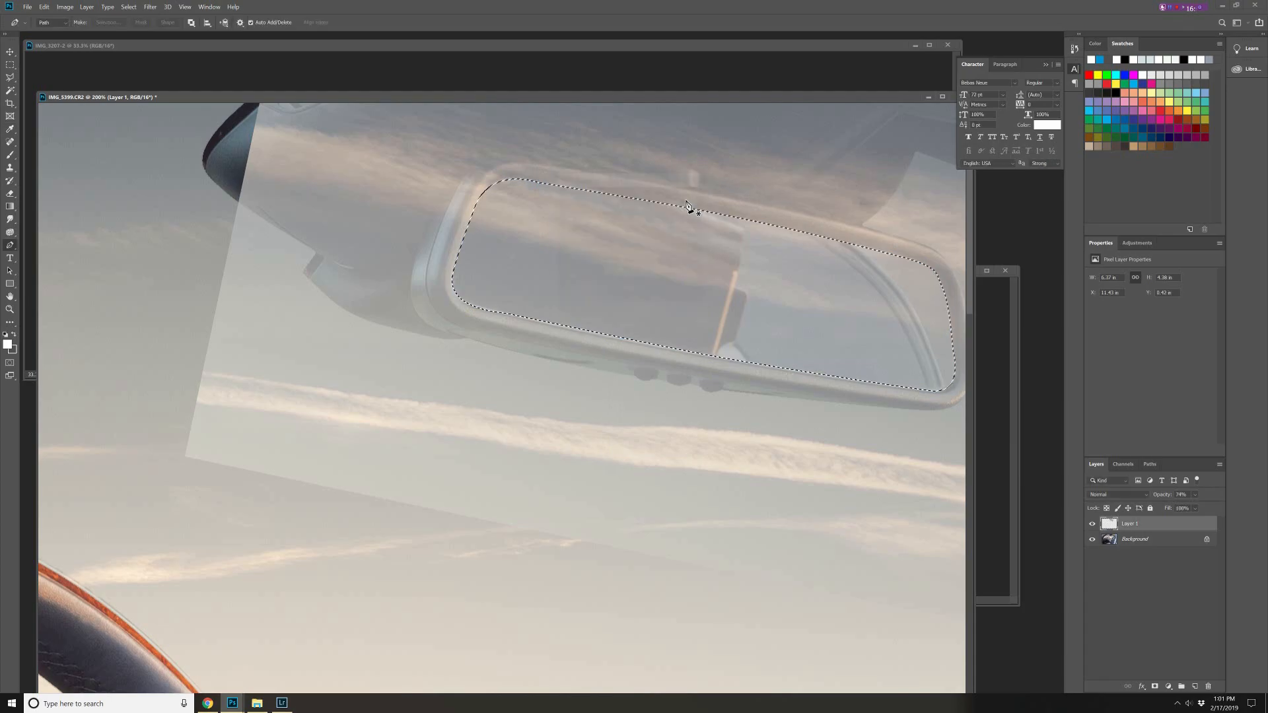
Expand the mirror selection slightly and mask the cloud layer so it shows only inside the glass.
{"action": "left_click", "coordinate": [123, 8]}
{"action": "mouse_move", "coordinate": [202, 139]}
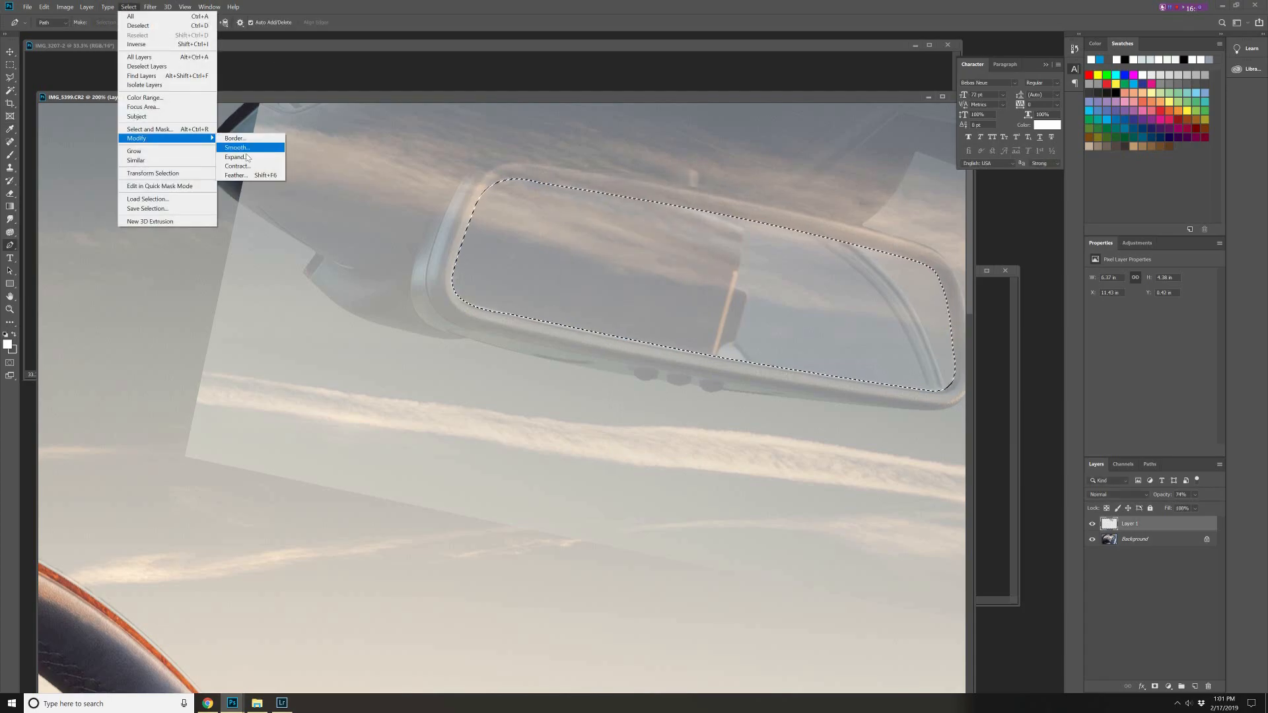
{"action": "left_click", "coordinate": [235, 157]}
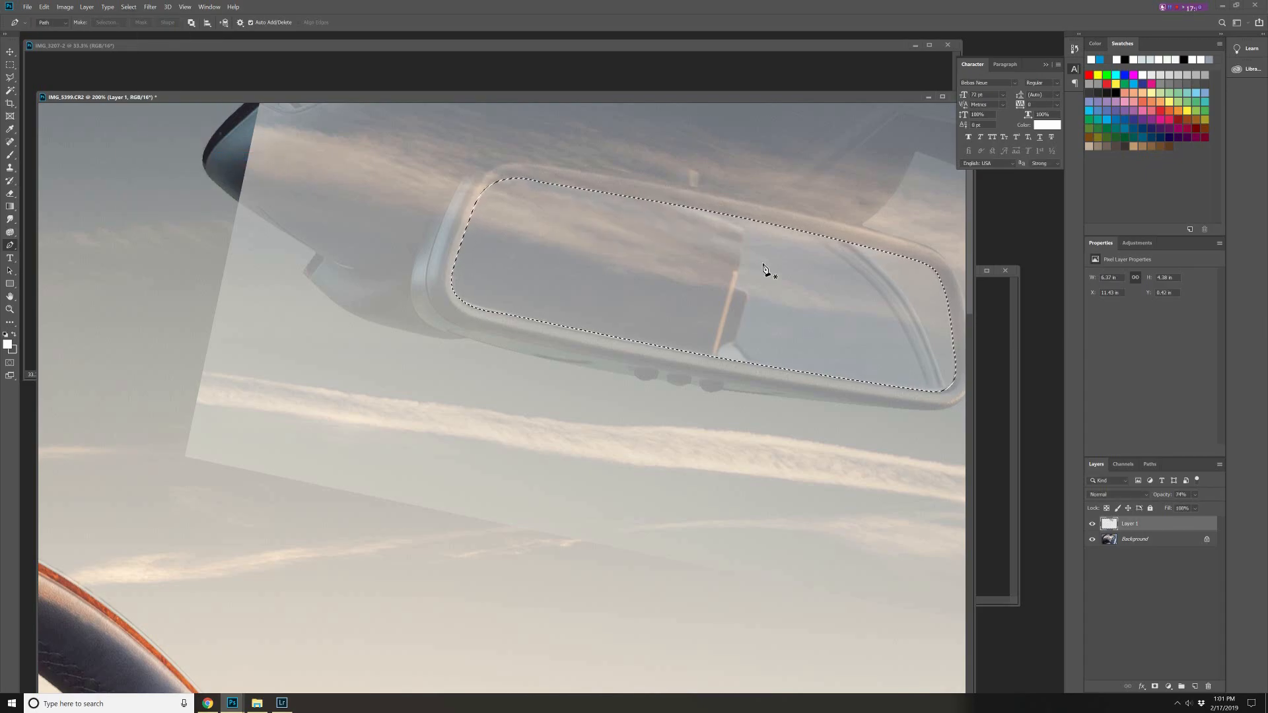
{"action": "left_click", "coordinate": [1155, 688]}
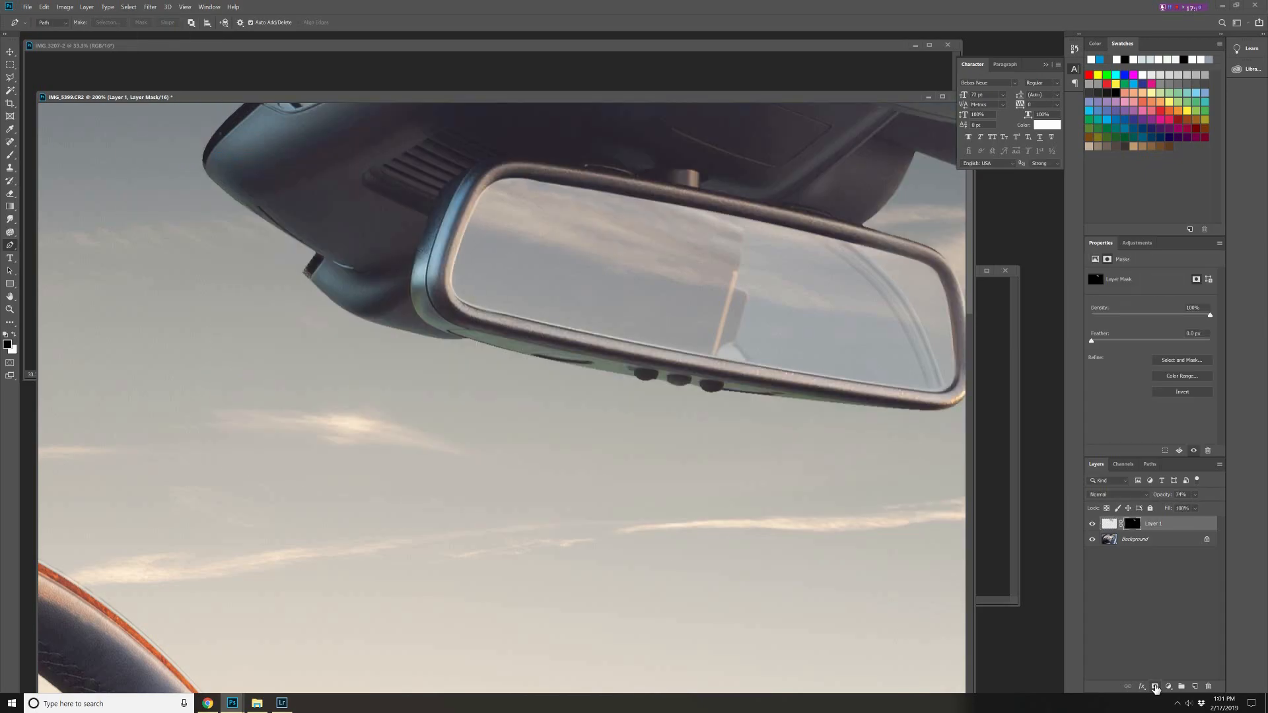
Raise the mirror reflection layer's opacity to 84% and flatten the image.
{"action": "scroll", "coordinate": [396, 468], "scroll_direction": "down", "scroll_amount": 1}
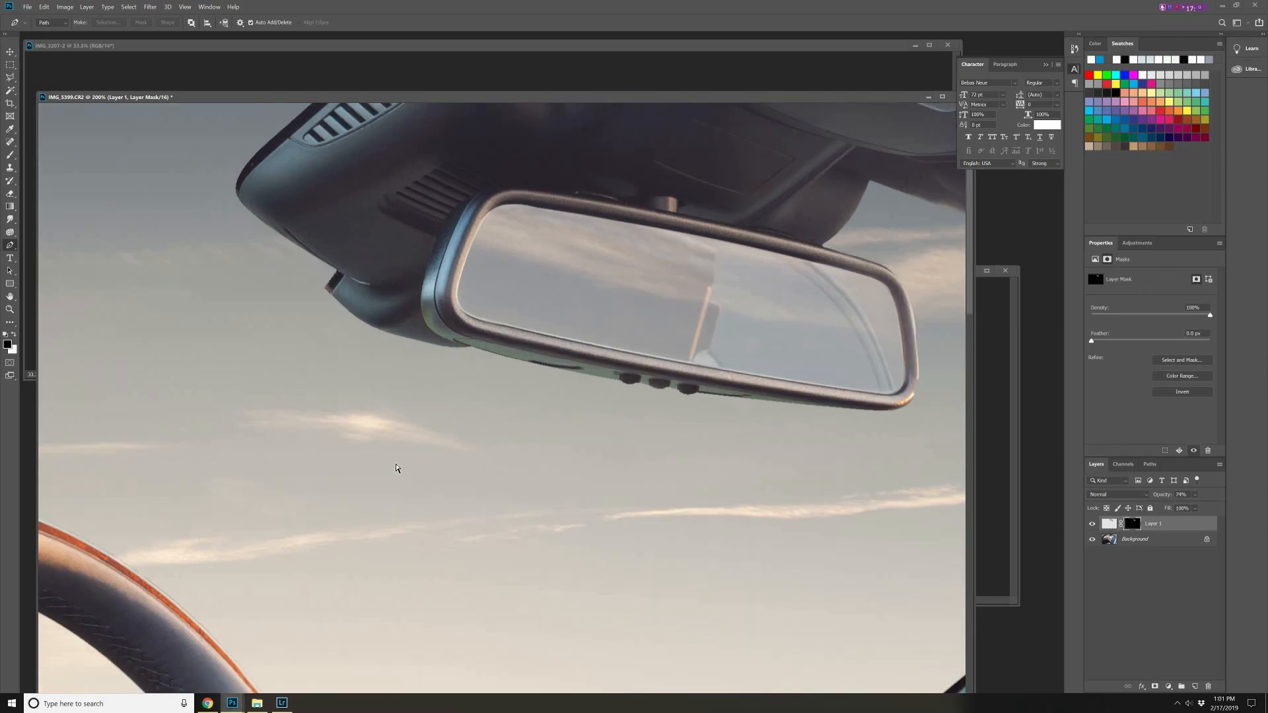
{"action": "scroll", "coordinate": [393, 469], "scroll_direction": "down", "scroll_amount": 3}
{"action": "mouse_move", "coordinate": [1195, 495]}
{"action": "left_mouse_down"}
{"action": "mouse_move", "coordinate": [1238, 513]}
{"action": "mouse_move", "coordinate": [1211, 507]}
{"action": "left_mouse_up"}
{"action": "left_click", "coordinate": [1147, 525]}
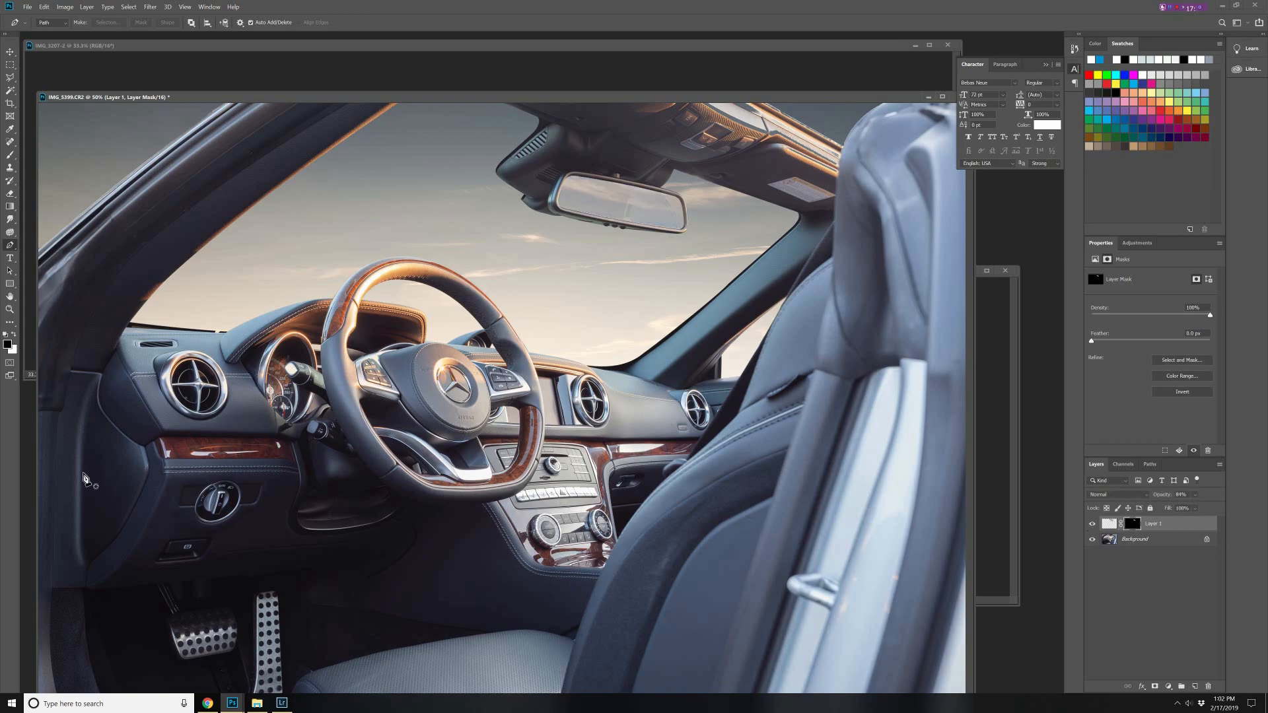
{"action": "key", "text": "ctrl+0"}
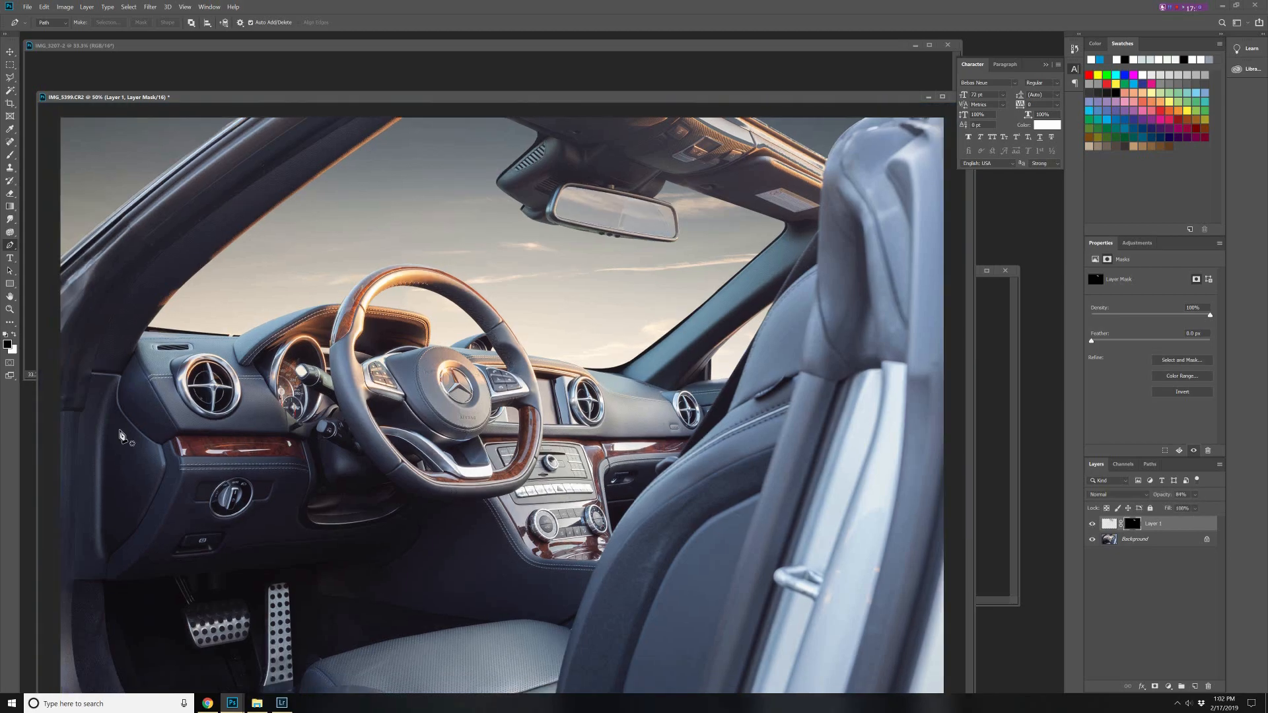
{"action": "key", "text": "ctrl+minus"}
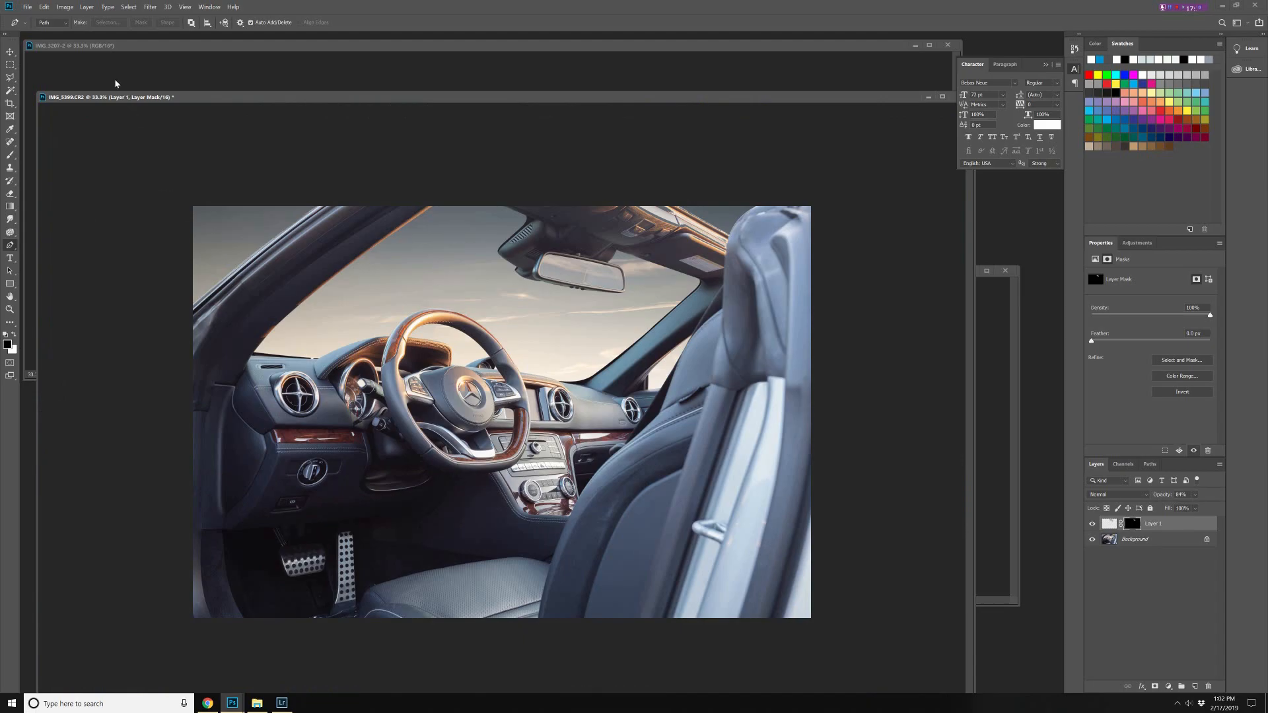
{"action": "left_click", "coordinate": [86, 7]}
{"action": "left_click", "coordinate": [112, 356]}
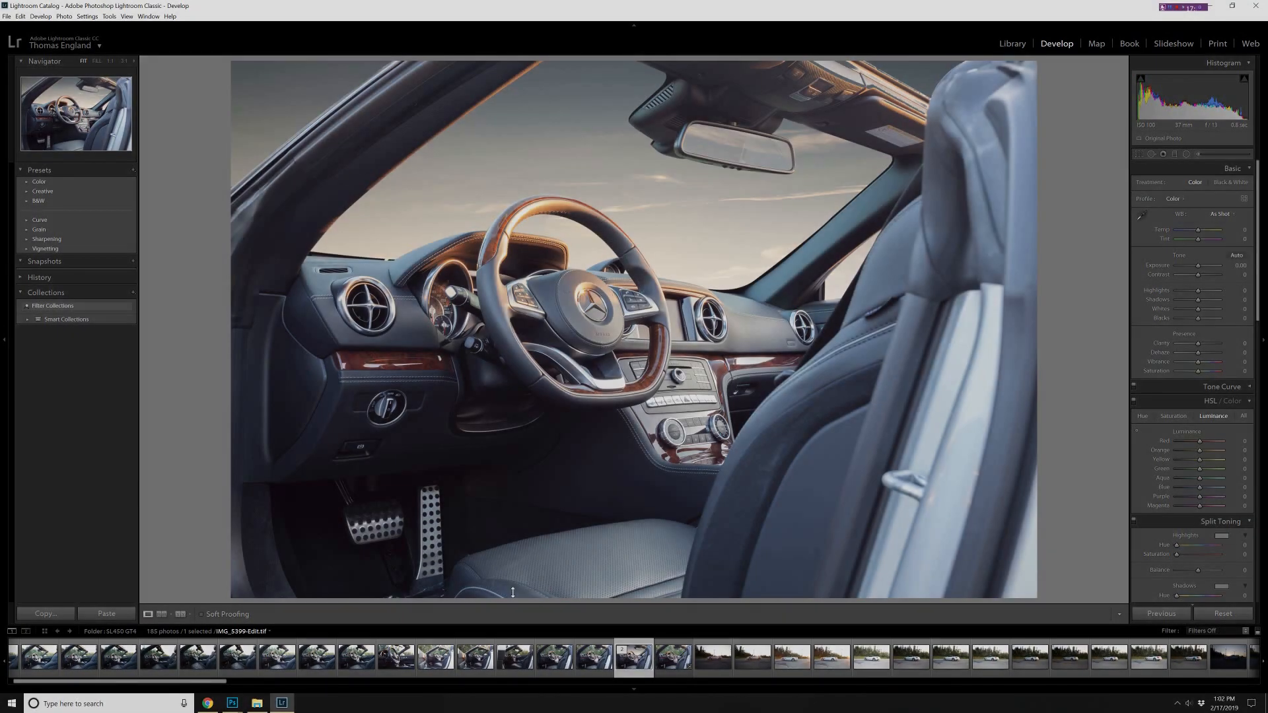
In Lightroom, crop the edited interior photo slightly tighter at its original aspect ratio and reposition it within the frame.
{"action": "key", "text": "r"}
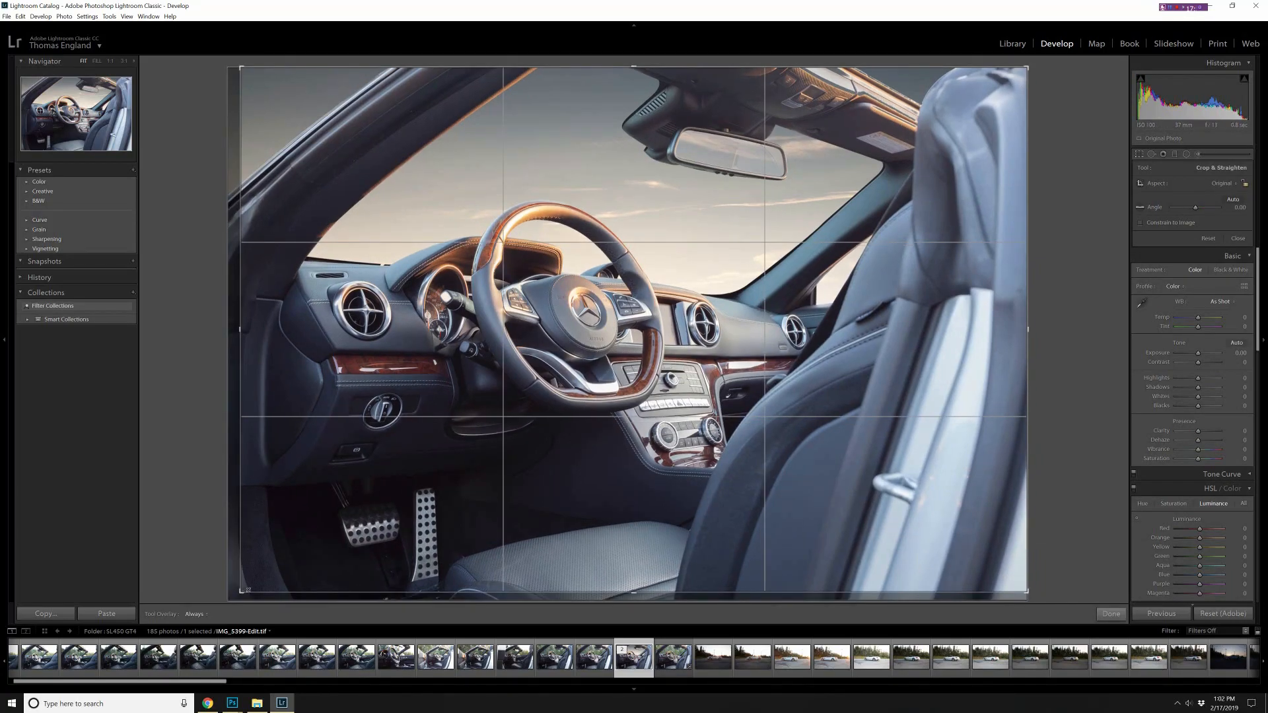
{"action": "left_click_drag", "start_coordinate": [246, 590], "coordinate": [255, 583]}
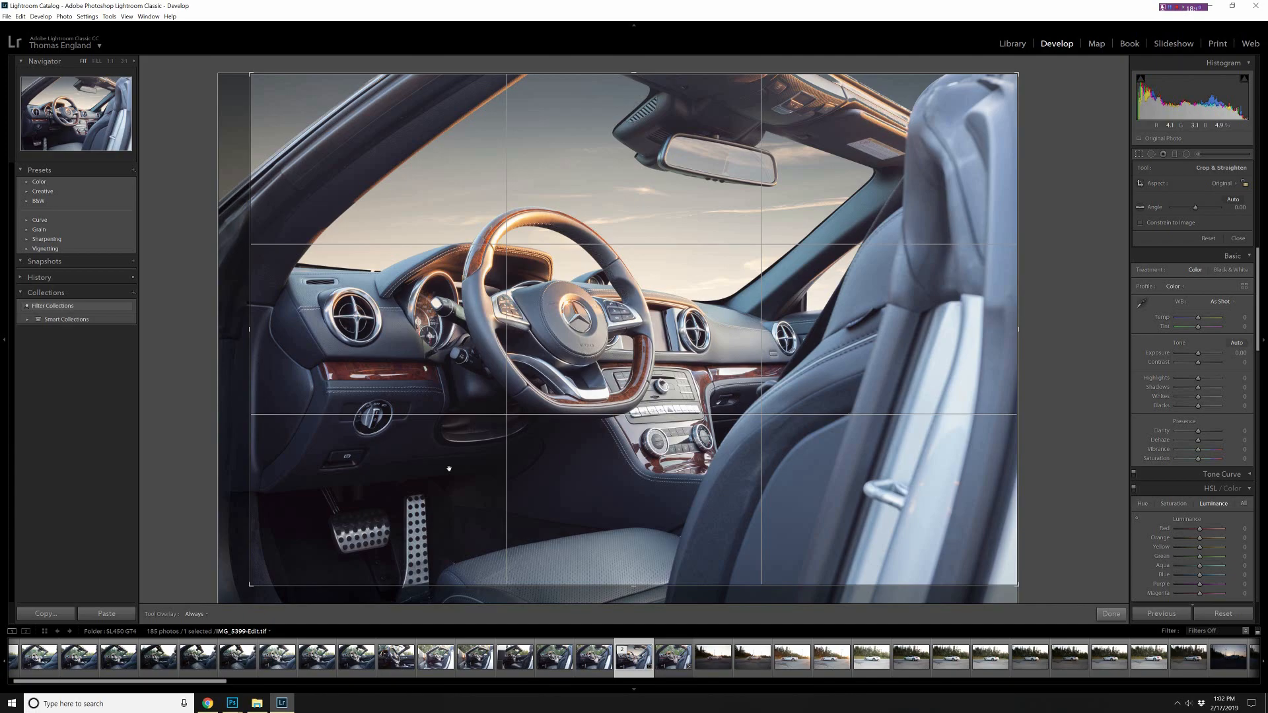
{"action": "left_click_drag", "start_coordinate": [550, 374], "coordinate": [618, 373]}
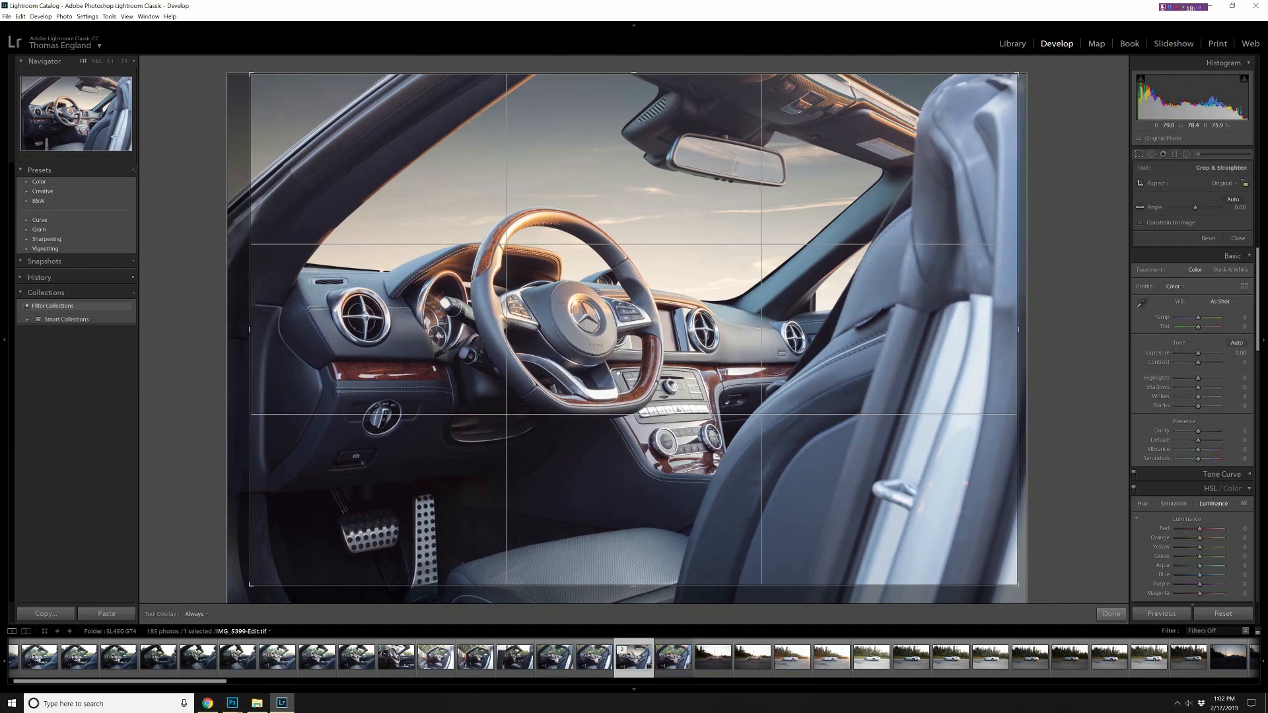
{"action": "key", "text": "Return"}
Set contrast to +16, highlights to −64, temperature to +2 and saturation to −4 in the basic adjustments.
{"action": "left_click_drag", "start_coordinate": [1197, 276], "coordinate": [1184, 296]}
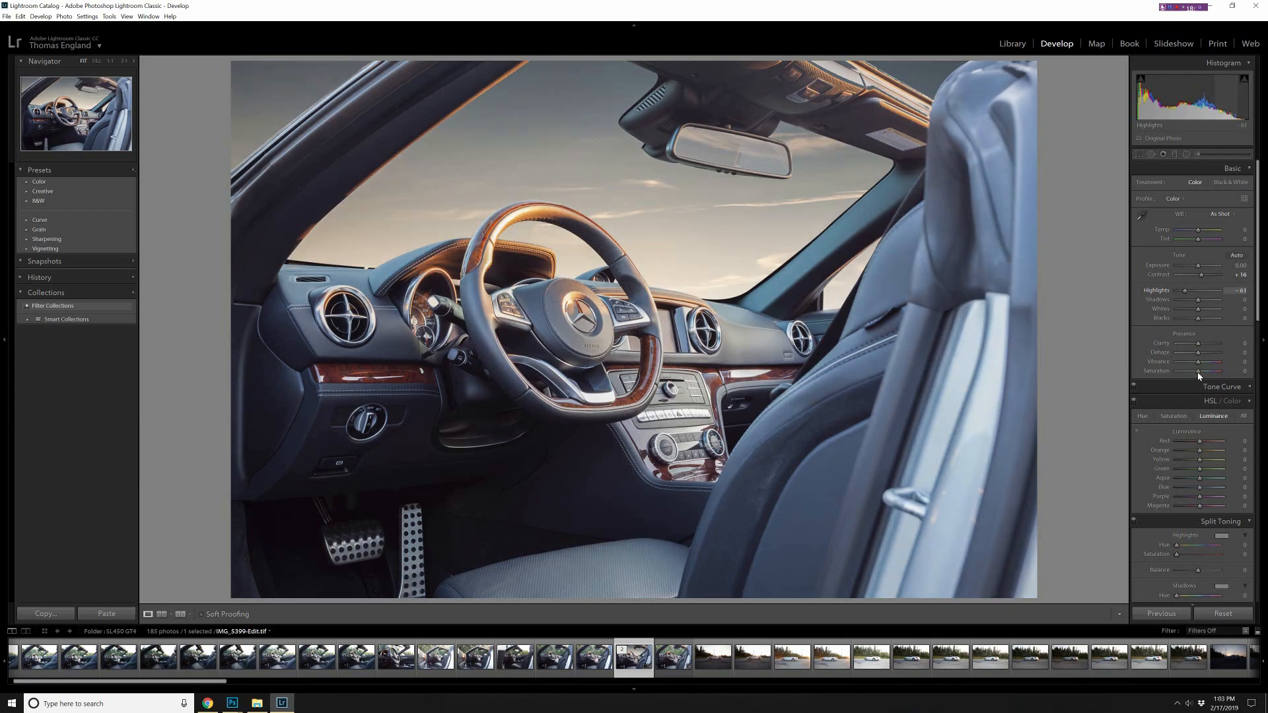
{"action": "left_click_drag", "start_coordinate": [1199, 235], "coordinate": [1198, 235]}
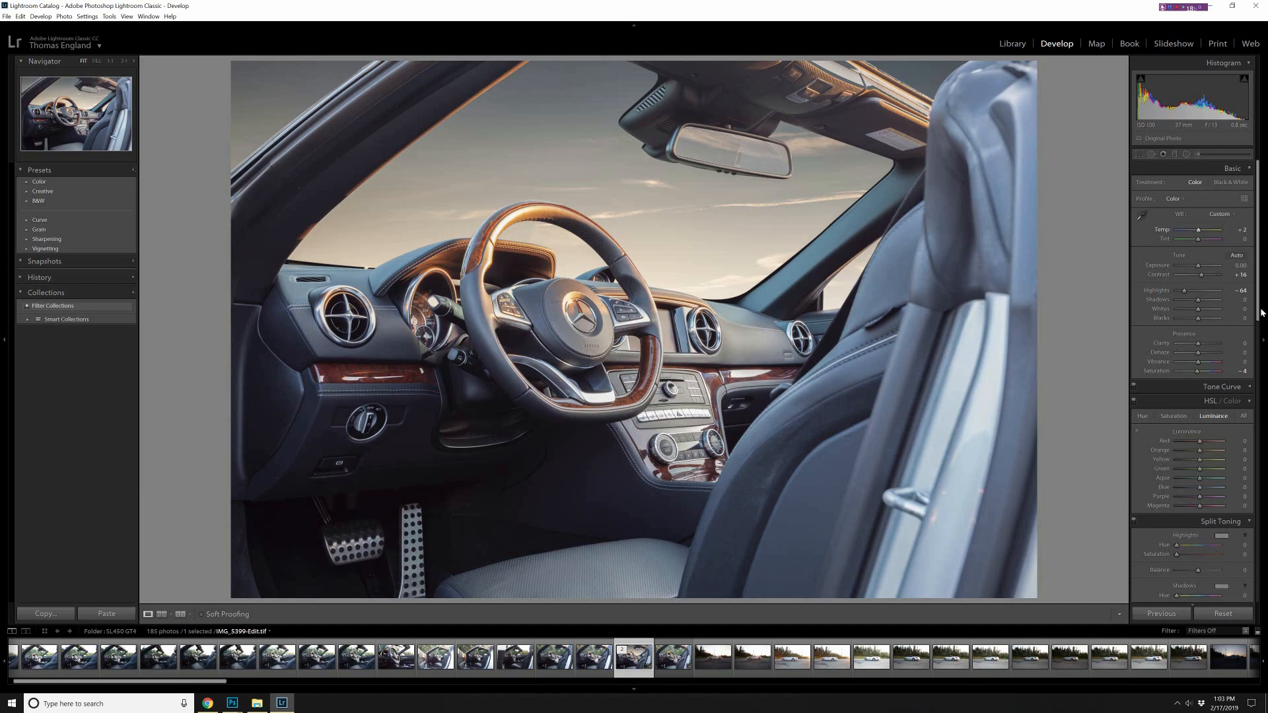
Tint the shadows with split toning, using hue 48 and saturation 7.
{"action": "scroll", "coordinate": [1222, 398], "scroll_direction": "down", "scroll_amount": 5}
{"action": "left_click", "coordinate": [1222, 399]}
{"action": "left_click", "coordinate": [1061, 400]}
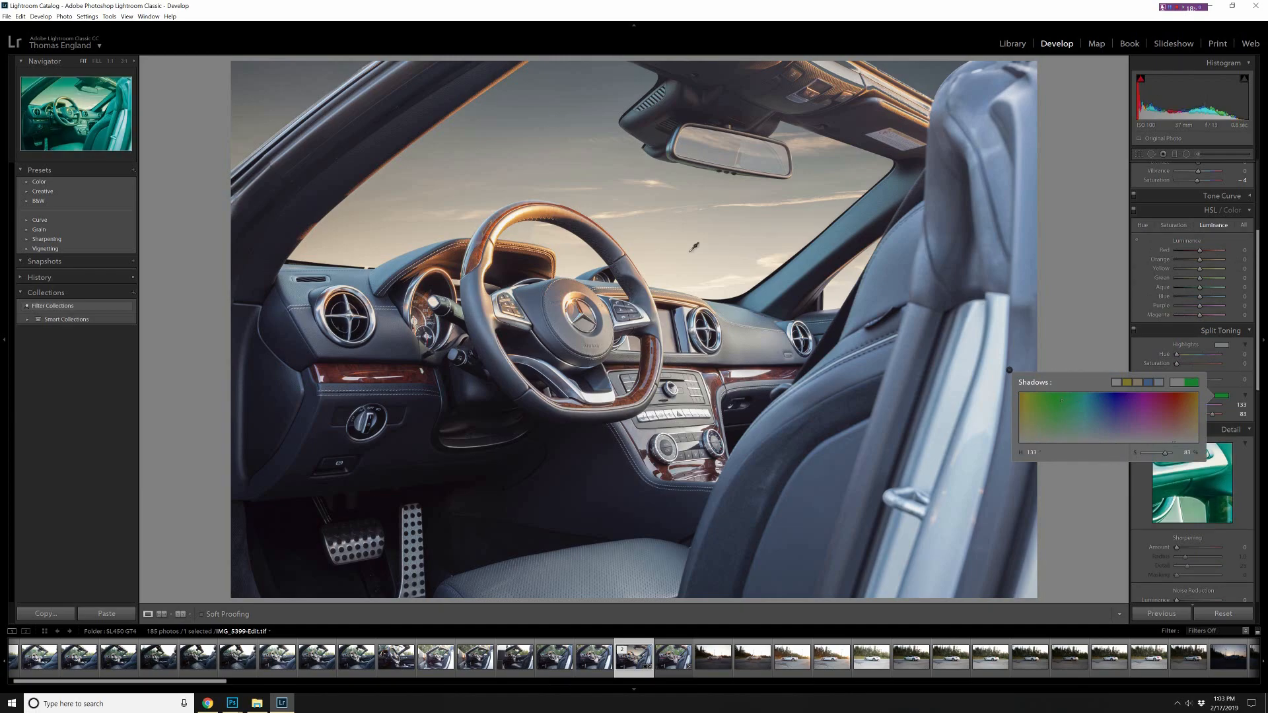
{"action": "left_click_drag", "start_coordinate": [671, 284], "coordinate": [715, 291]}
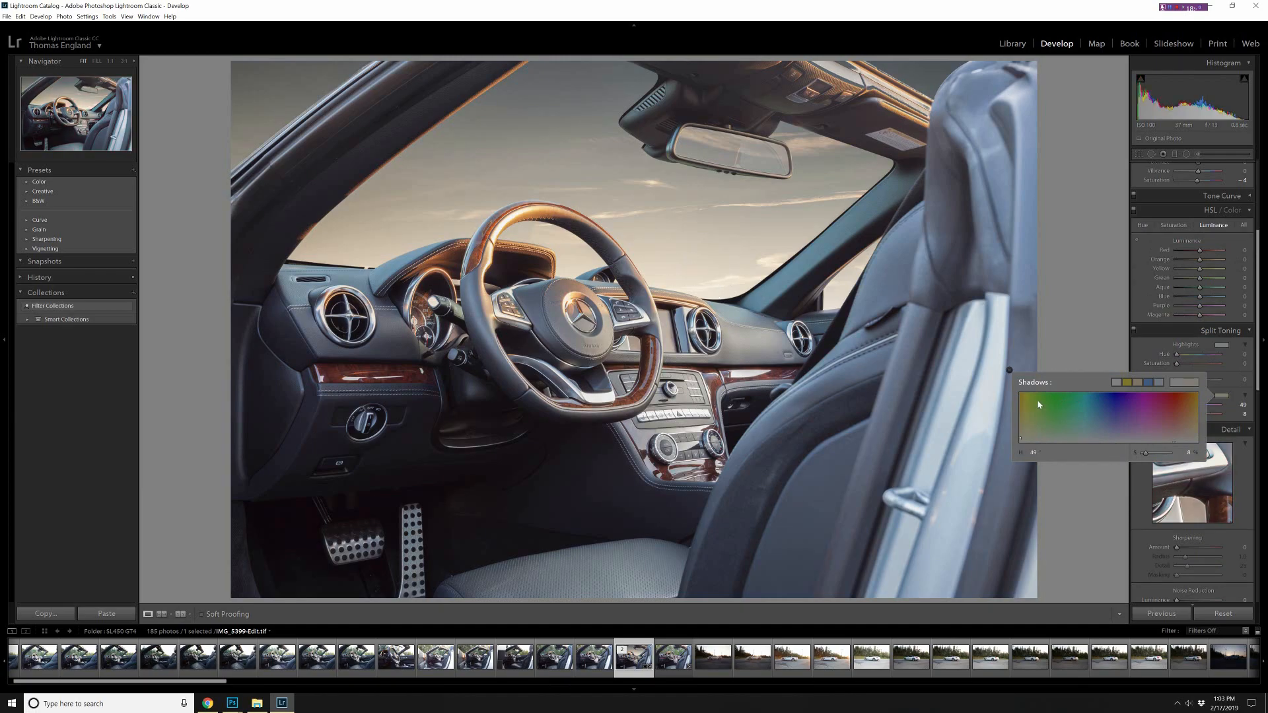
{"action": "left_click", "coordinate": [1009, 370]}
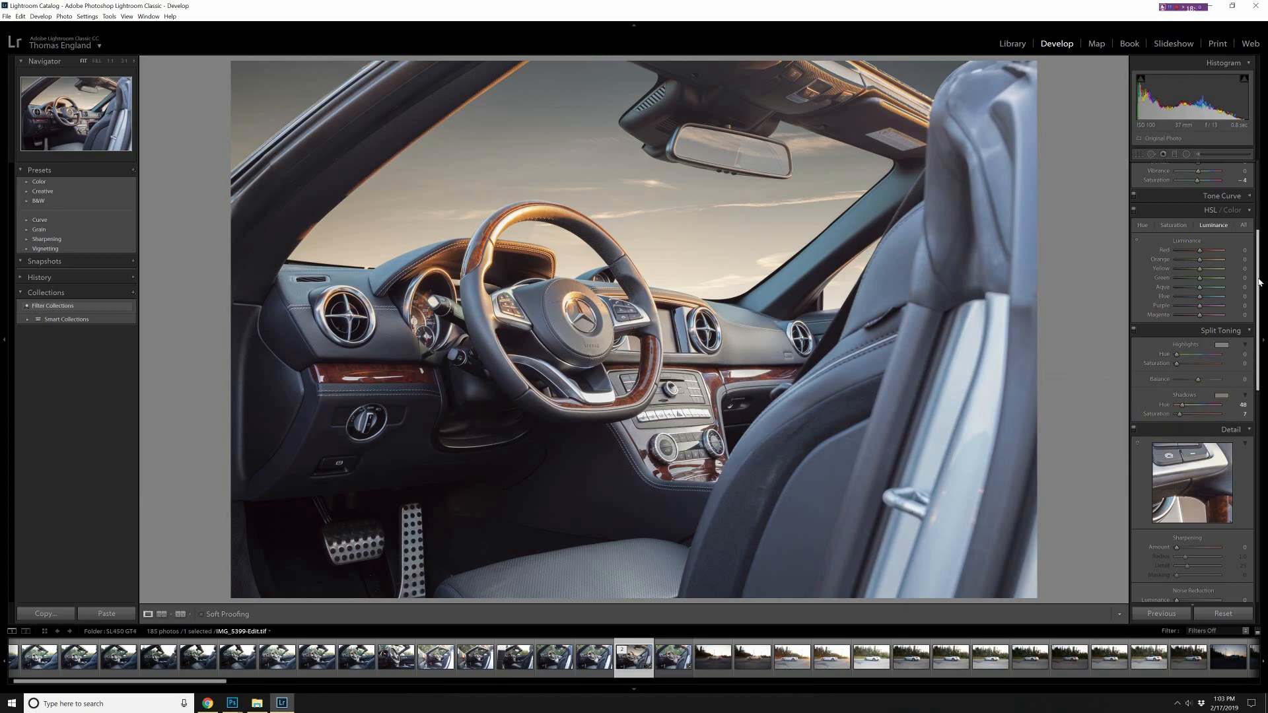
Return the temperature to 0 and set the photo's overall saturation to −5.
{"action": "scroll", "coordinate": [1165, 233], "scroll_direction": "up", "scroll_amount": 3}
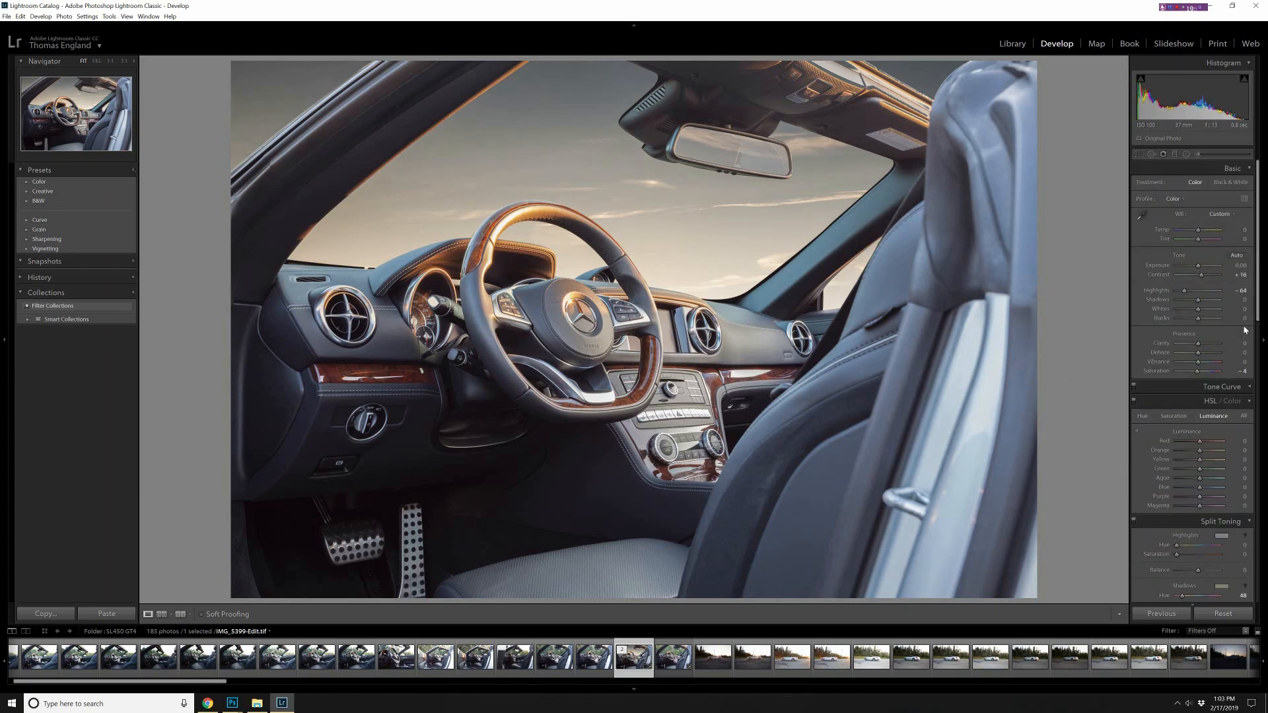
{"action": "left_click_drag", "start_coordinate": [1188, 375], "coordinate": [1187, 375]}
{"action": "left_click", "coordinate": [1198, 376]}
Reset the split toning shadow tint and set its hue to 22 and saturation to 2.
{"action": "scroll", "coordinate": [1182, 396], "scroll_direction": "down", "scroll_amount": 3}
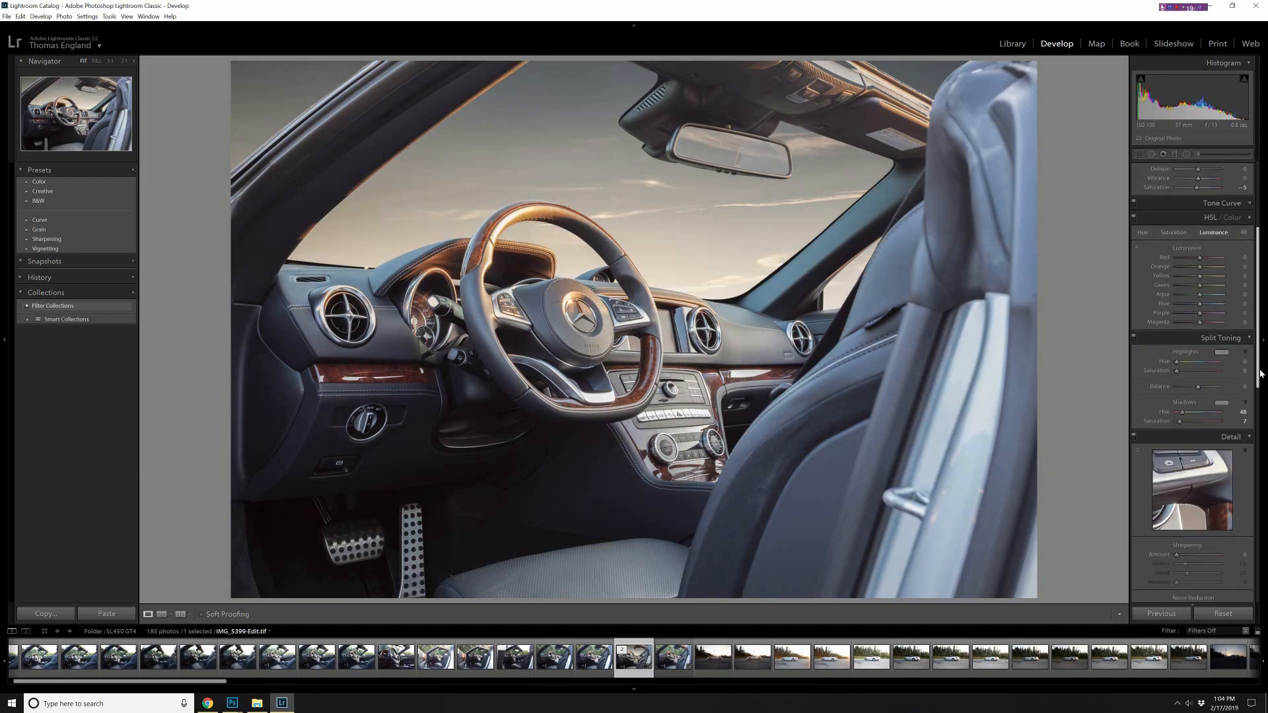
{"action": "double_click", "coordinate": [1183, 415]}
{"action": "double_click", "coordinate": [1180, 424]}
{"action": "left_click_drag", "start_coordinate": [1179, 425], "coordinate": [1180, 424]}
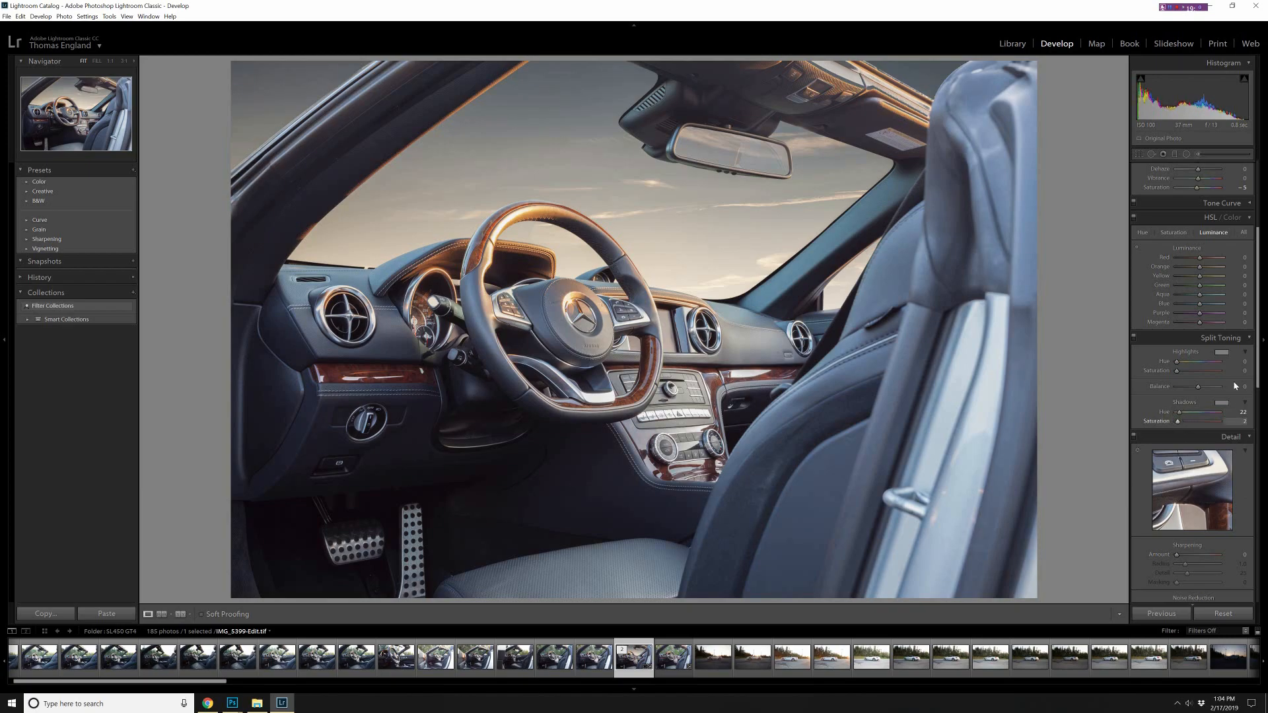
Set the sharpening amount to 27 and preview the sharpening mask.
{"action": "left_click_drag", "start_coordinate": [1257, 362], "coordinate": [1257, 414]}
{"action": "left_click_drag", "start_coordinate": [1177, 411], "coordinate": [1184, 412]}
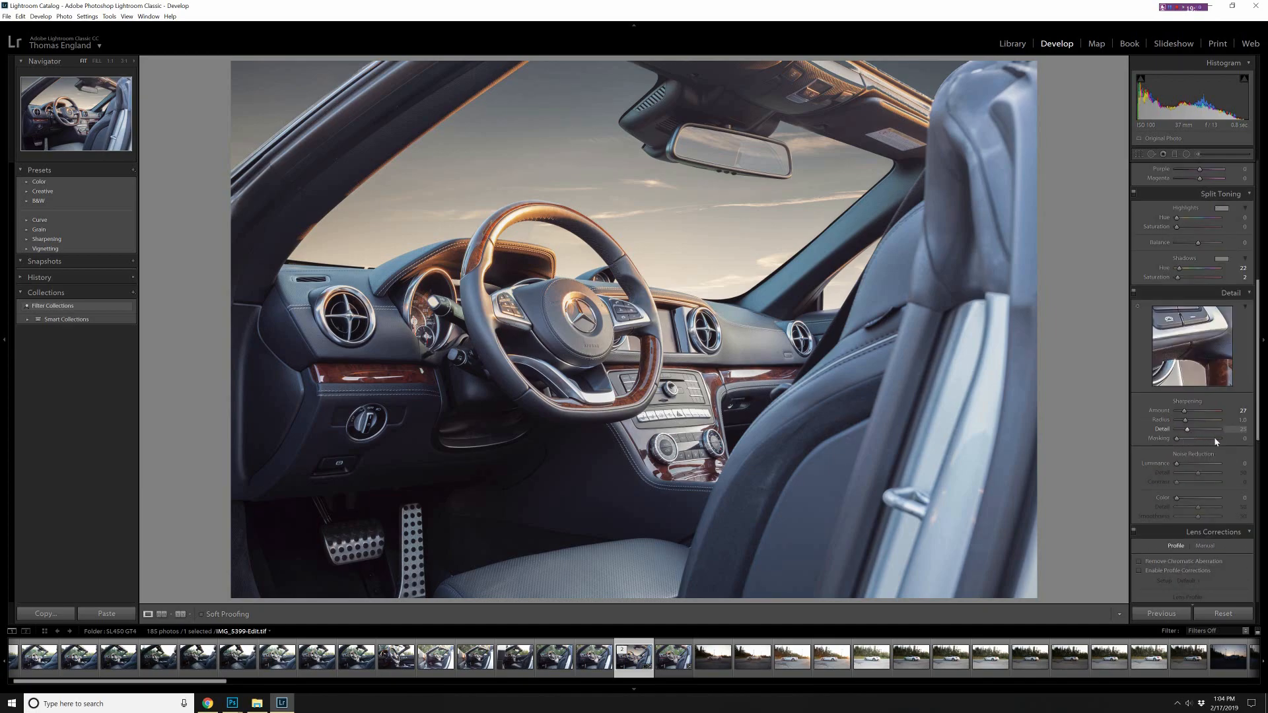
{"action": "left_click", "coordinate": [1218, 437], "text": "alt"}
{"action": "left_click_drag", "start_coordinate": [1259, 355], "coordinate": [1258, 468]}
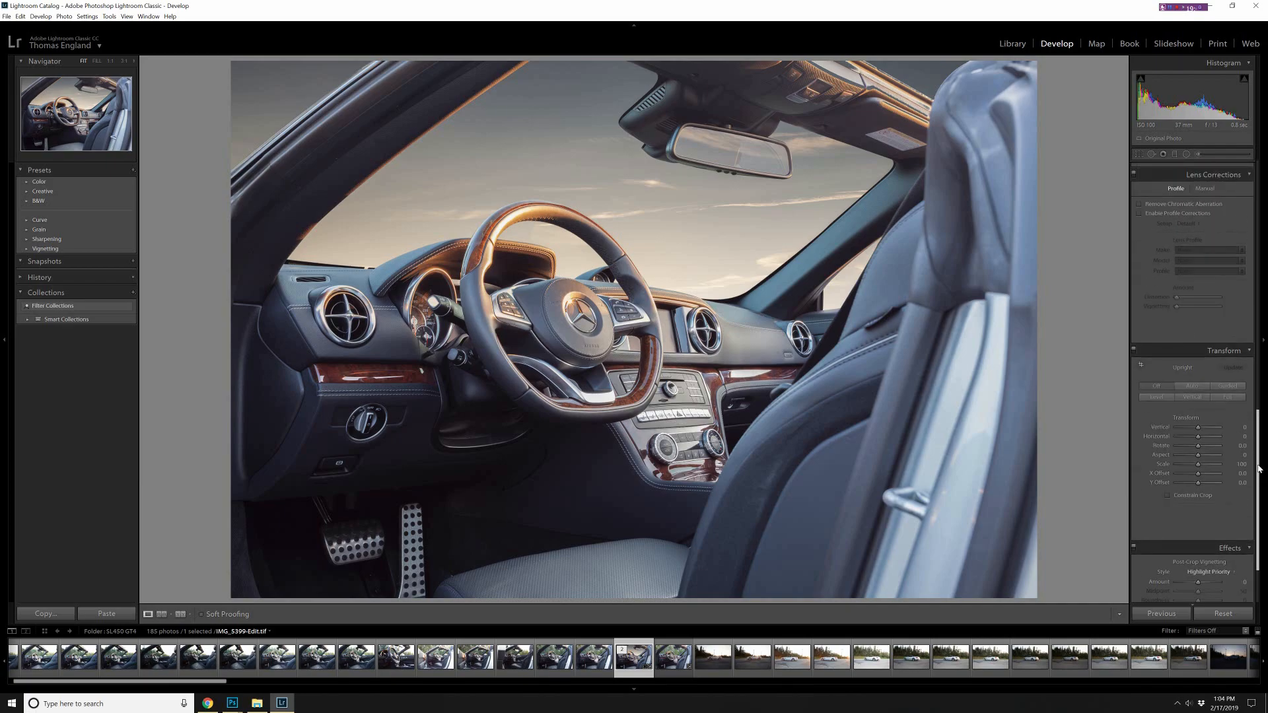
Add a post-crop vignette with amount −22, midpoint 45 and feather 70.
{"action": "scroll", "coordinate": [1221, 510], "scroll_direction": "down", "scroll_amount": 3}
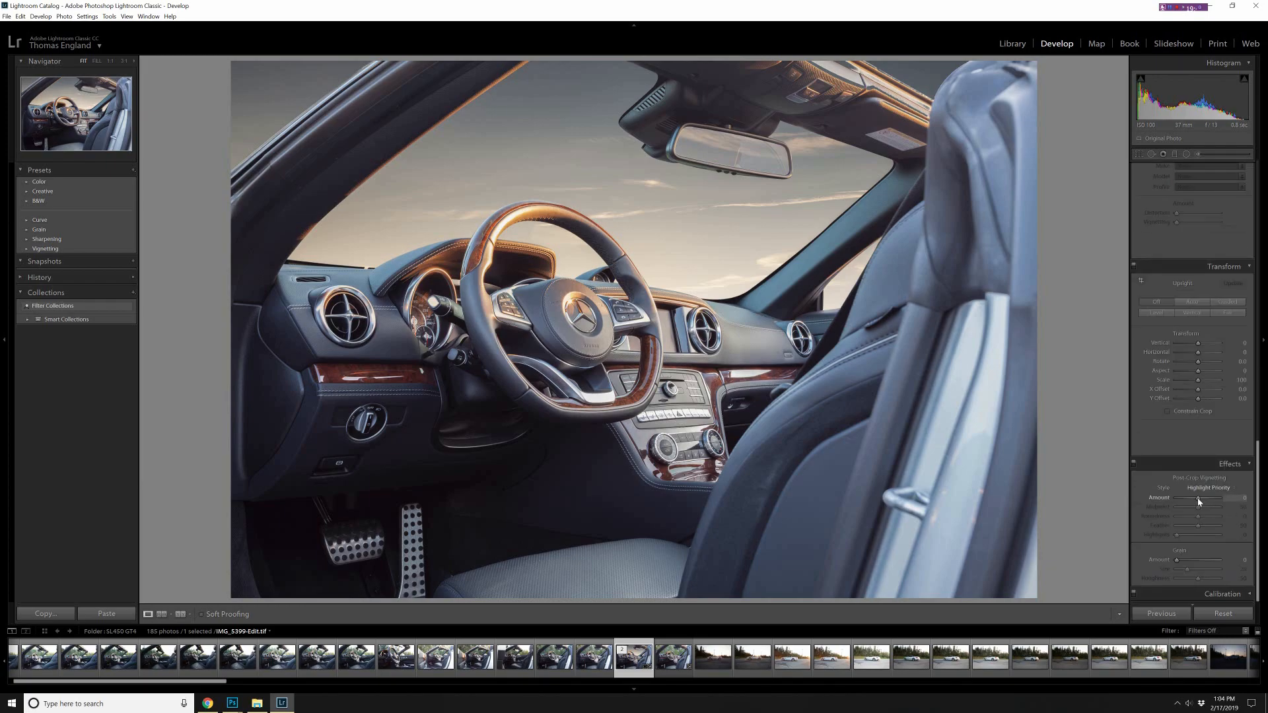
{"action": "left_click_drag", "start_coordinate": [1196, 499], "coordinate": [1194, 499]}
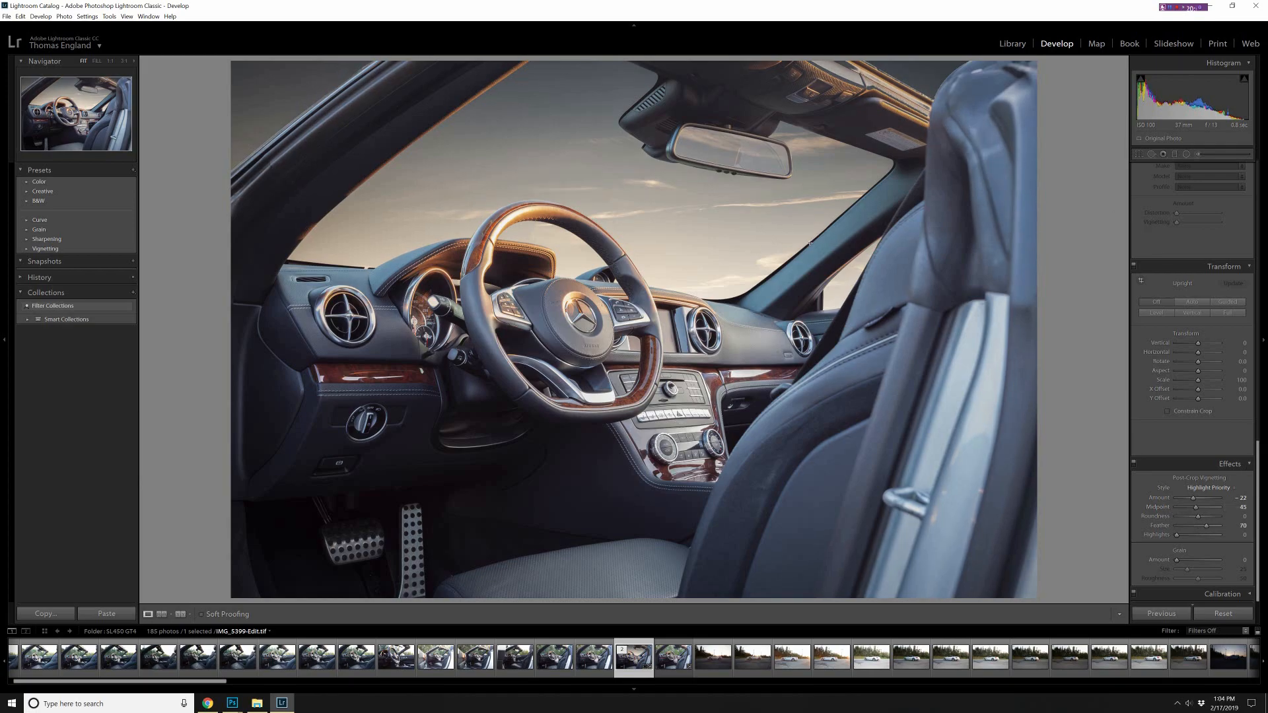
Darken the seat side of the photo with a slanted graduated filter at exposure −0.65 and lower its highlights.
{"action": "left_click_drag", "start_coordinate": [882, 409], "coordinate": [839, 397]}
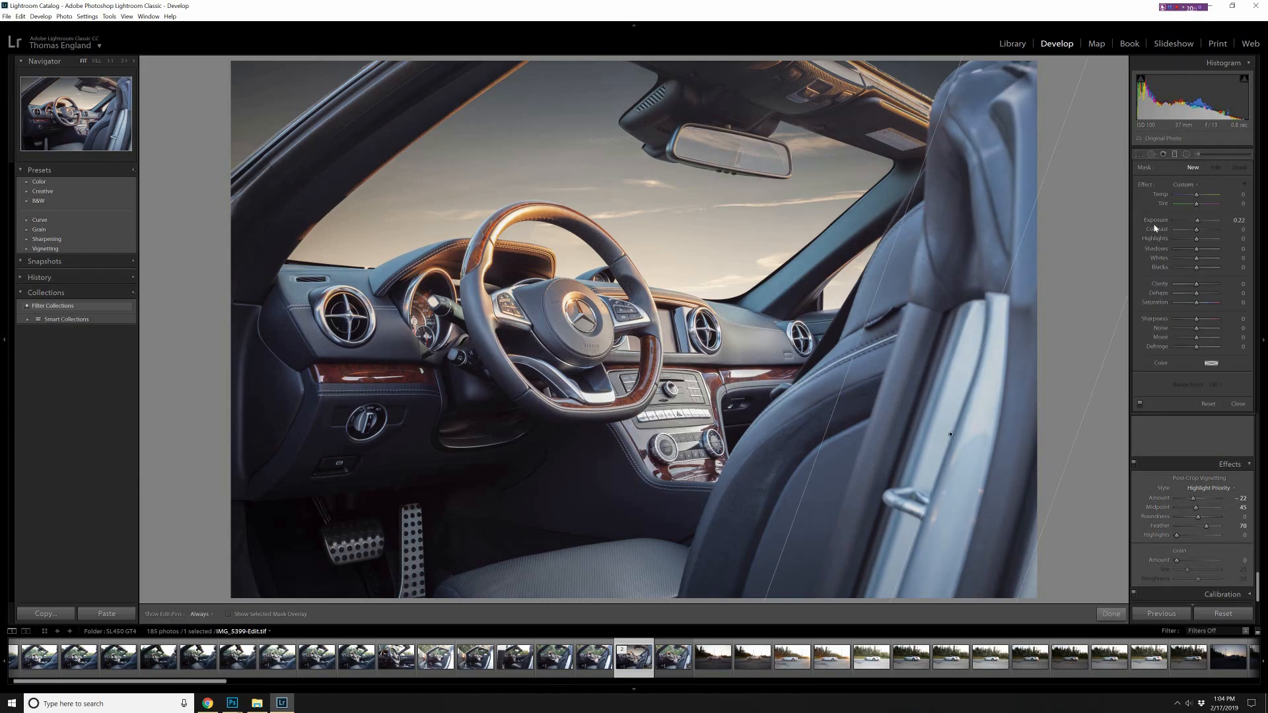
{"action": "left_click_drag", "start_coordinate": [1195, 223], "coordinate": [1192, 224]}
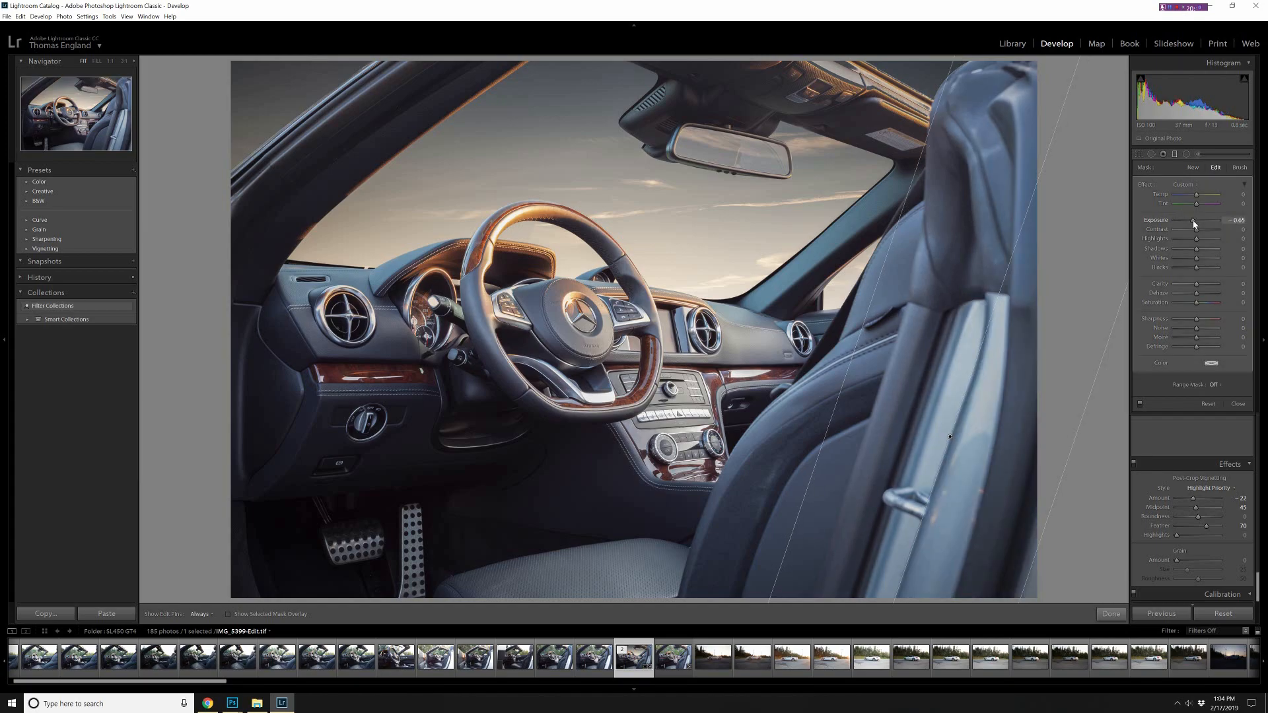
{"action": "left_click_drag", "start_coordinate": [1200, 244], "coordinate": [1195, 243]}
{"action": "left_click", "coordinate": [1110, 614]}
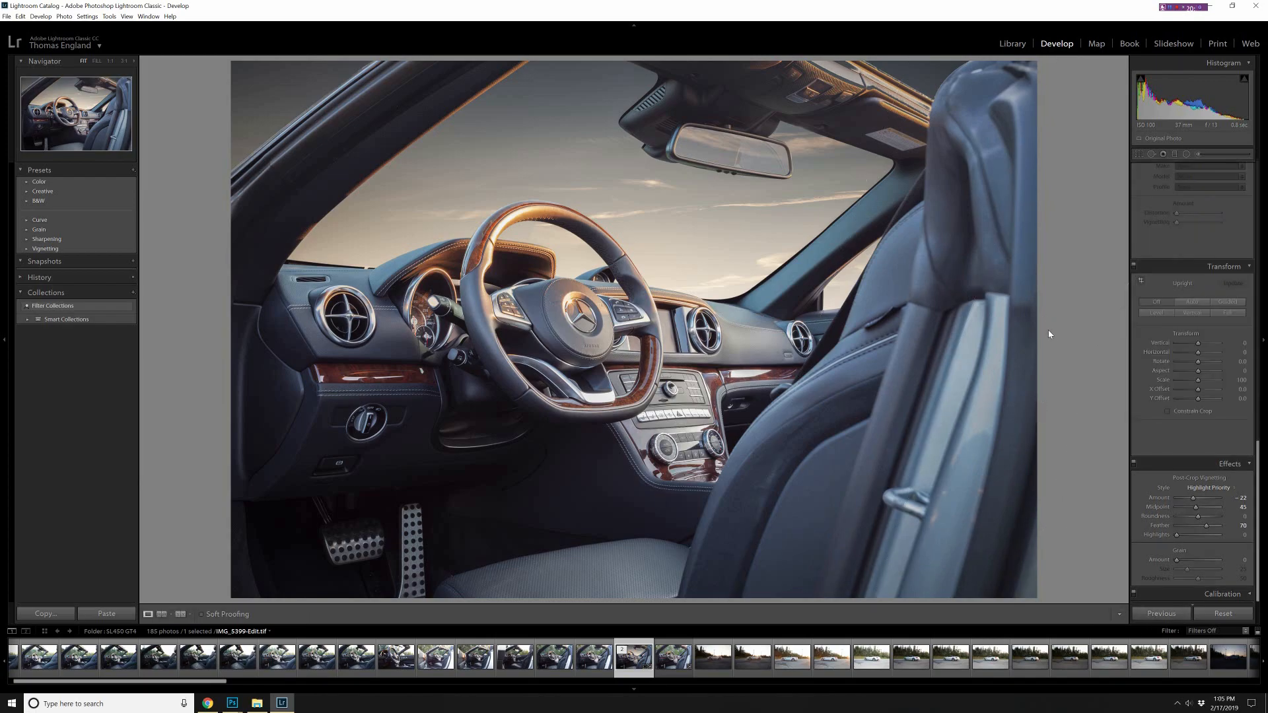
Set the photo's contrast to +22.
{"action": "scroll", "coordinate": [1188, 396], "scroll_direction": "up", "scroll_amount": 10}
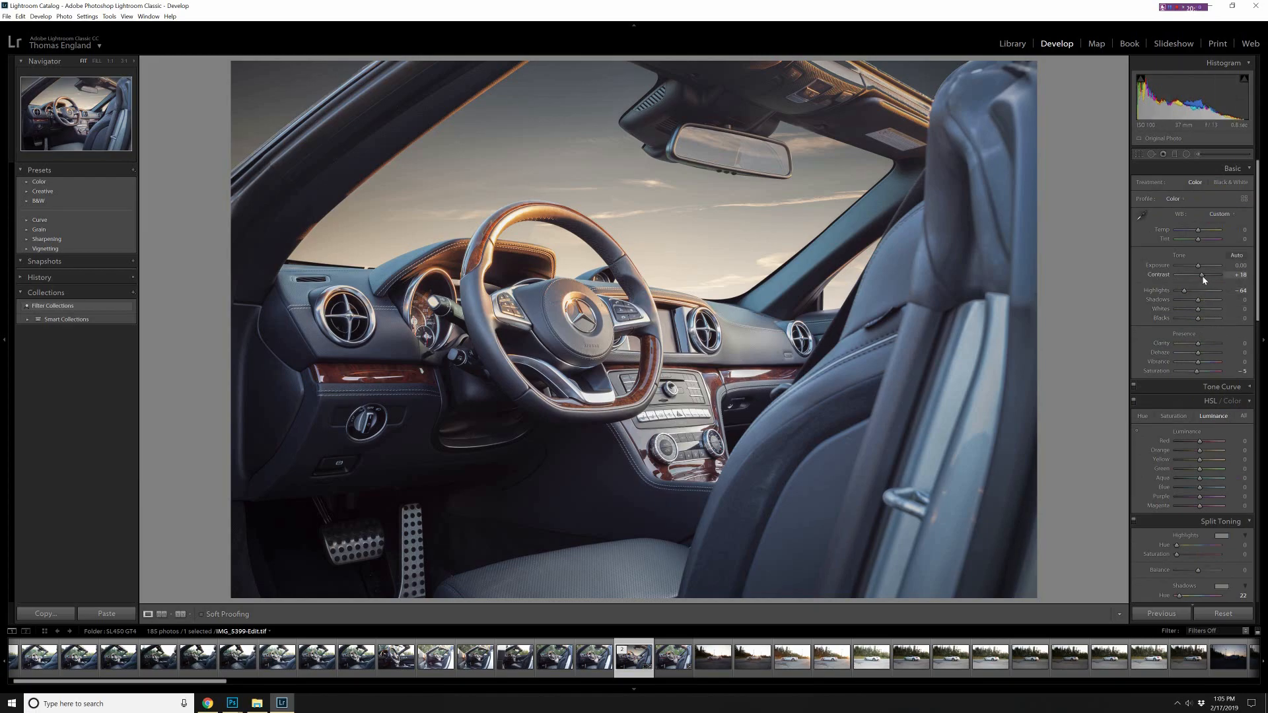
{"action": "scroll", "coordinate": [1258, 357], "scroll_direction": "down", "scroll_amount": 3}
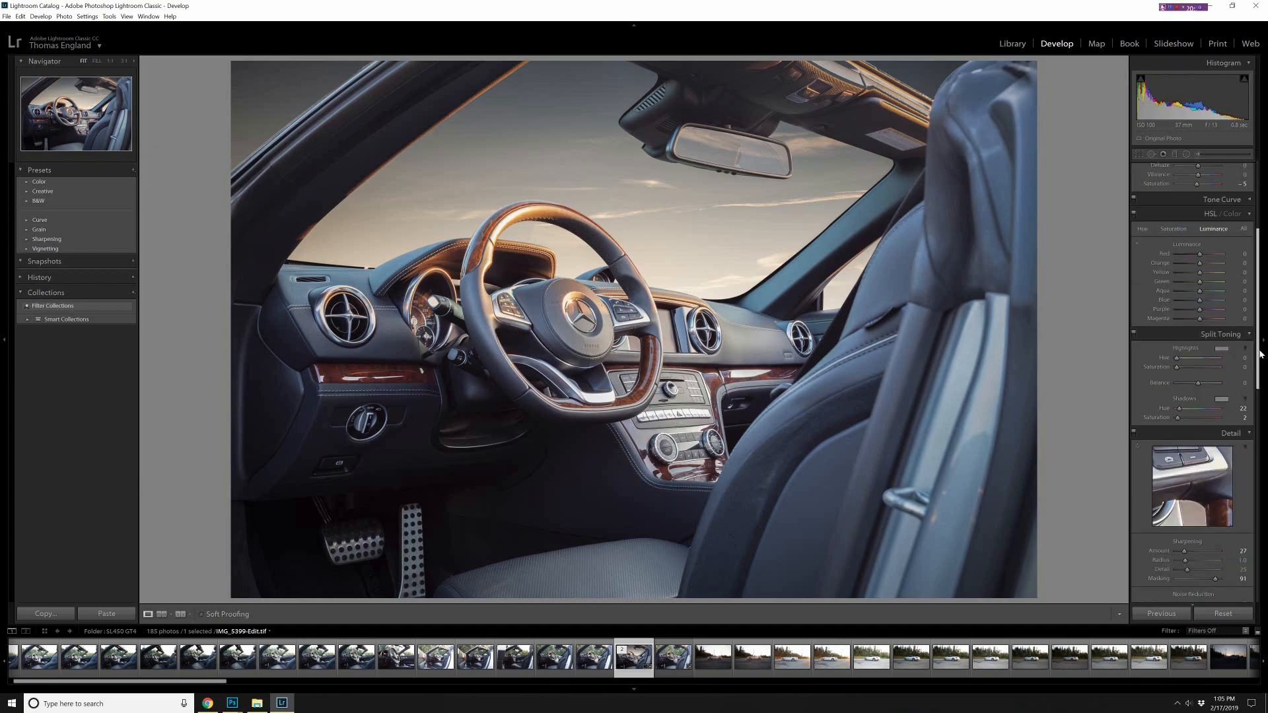
{"action": "scroll", "coordinate": [1254, 396], "scroll_direction": "down", "scroll_amount": 5}
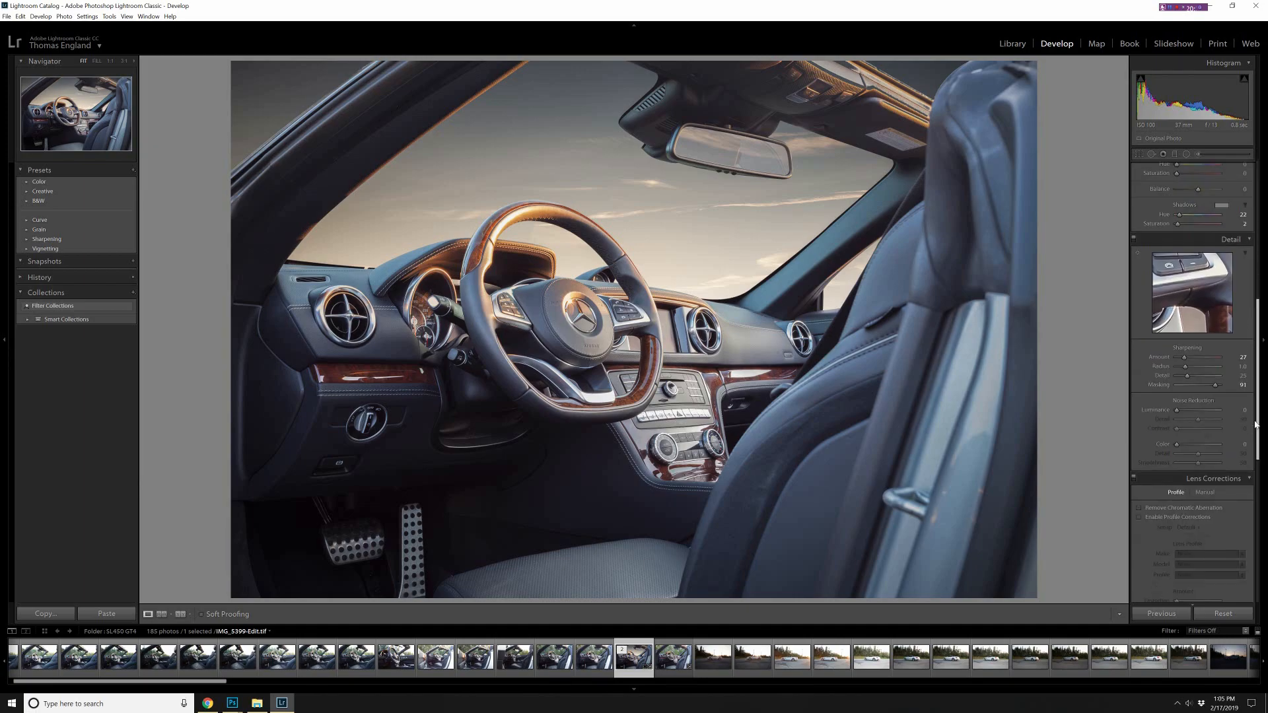
Lift the black point slightly on the RGB point tone curve.
{"action": "scroll", "coordinate": [1250, 465], "scroll_direction": "up", "scroll_amount": 10}
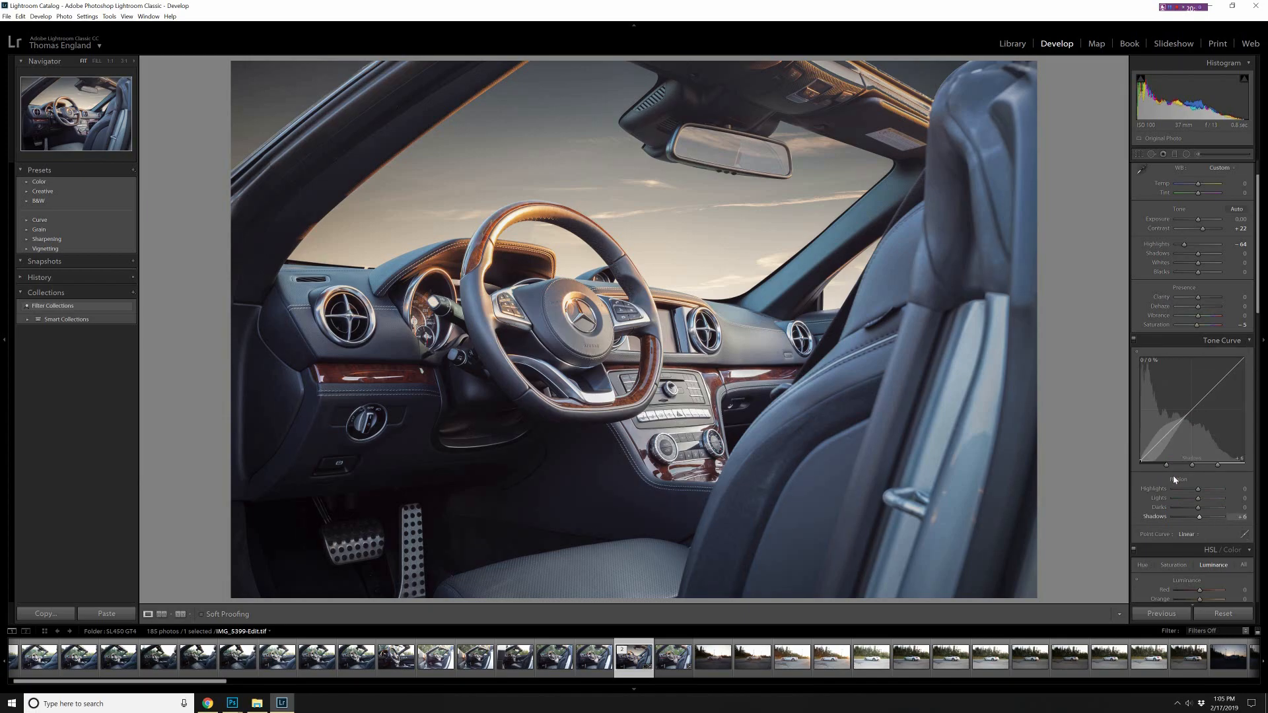
{"action": "left_click_drag", "start_coordinate": [1140, 461], "coordinate": [1140, 458]}
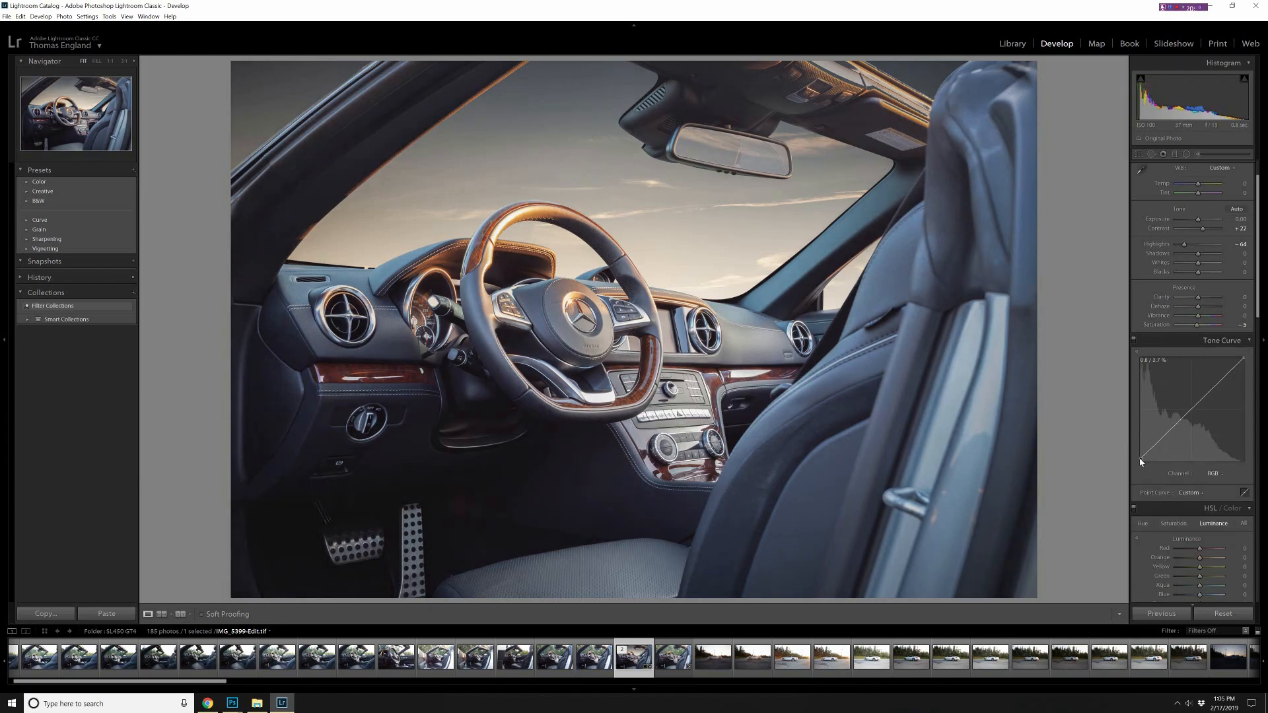
{"action": "scroll", "coordinate": [1139, 460], "scroll_direction": "up", "scroll_amount": 1}
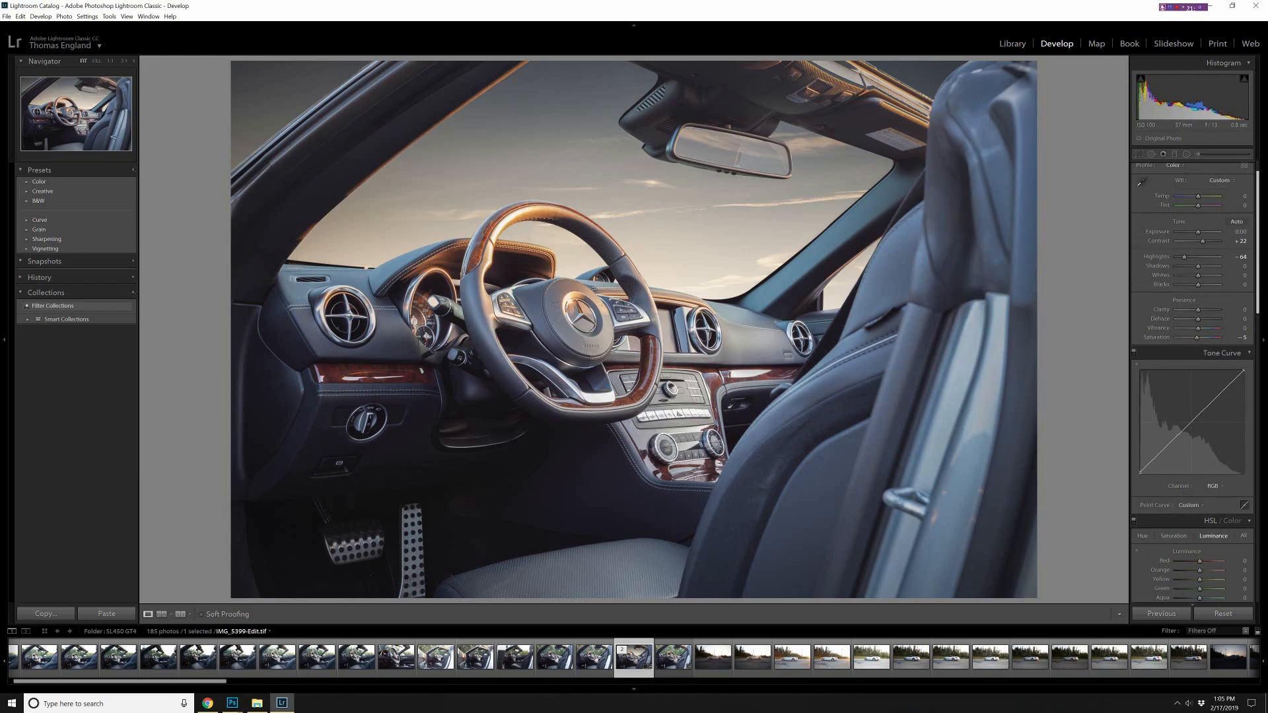
Set the photo's tint to −2 and its clarity to +13.
{"action": "scroll", "coordinate": [1201, 243], "scroll_direction": "up", "scroll_amount": 3}
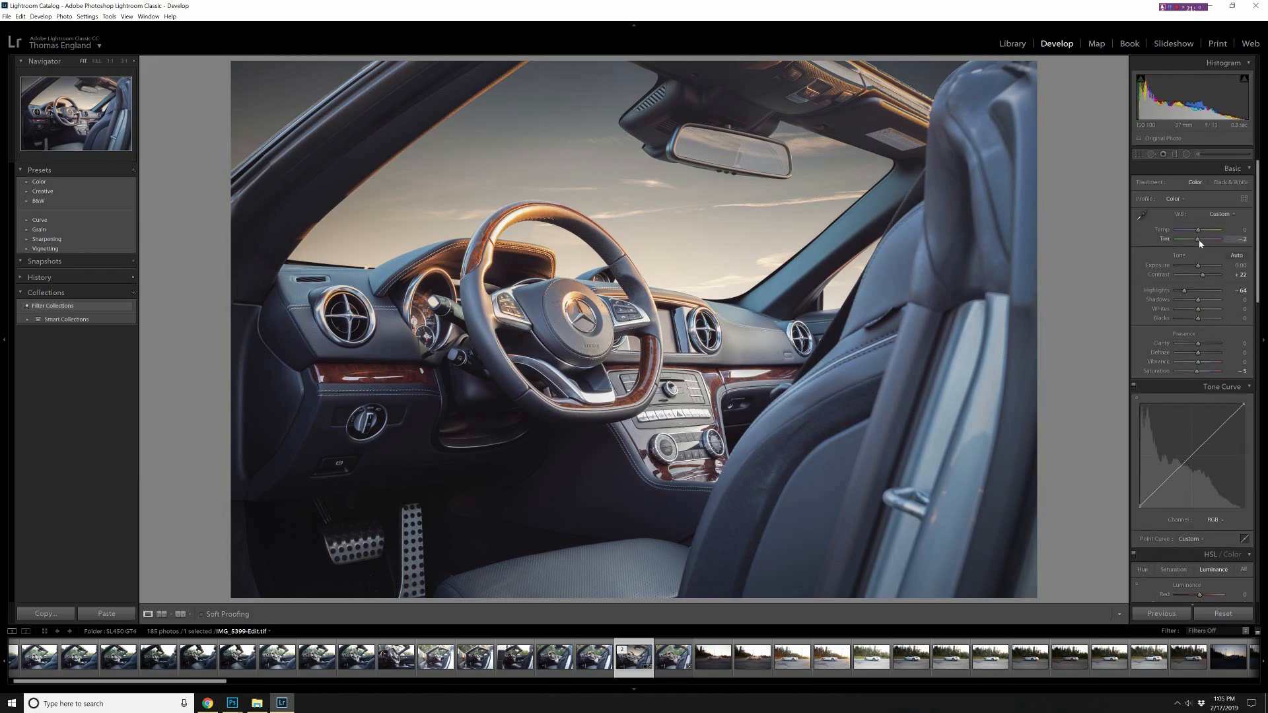
{"action": "double_click", "coordinate": [1199, 241]}
{"action": "scroll", "coordinate": [1201, 243], "scroll_direction": "down", "scroll_amount": 1}
{"action": "left_click", "coordinate": [1205, 343]}
{"action": "left_click_drag", "start_coordinate": [1208, 345], "coordinate": [1209, 346]}
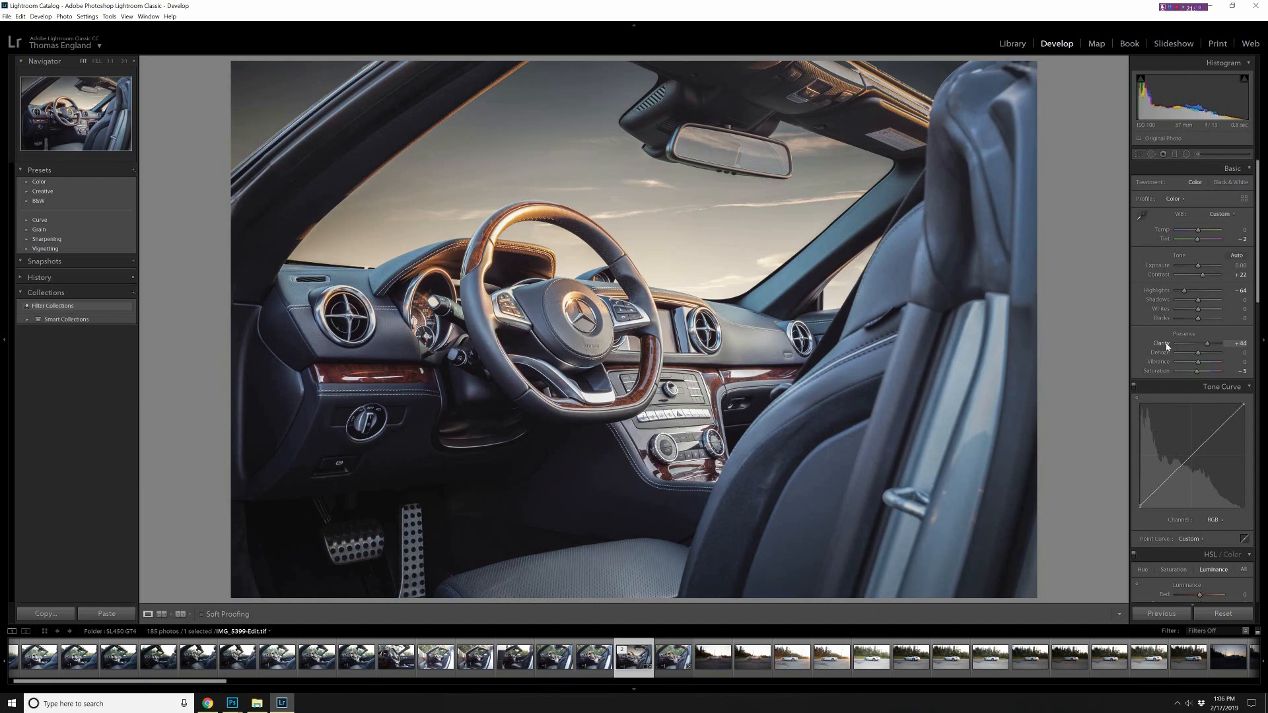
{"action": "left_click", "coordinate": [1198, 345]}
{"action": "left_click", "coordinate": [1202, 343]}
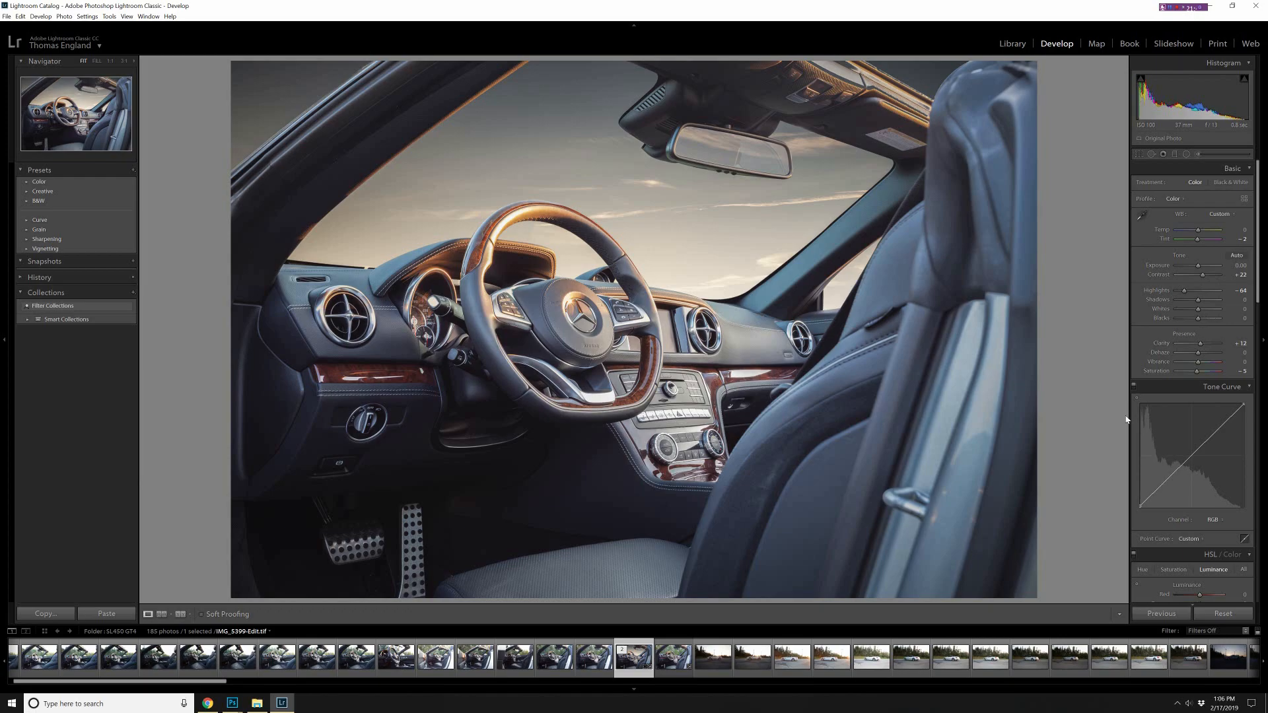
Strengthen the post-crop vignette slightly.
{"action": "scroll", "coordinate": [1194, 462], "scroll_direction": "down", "scroll_amount": 10}
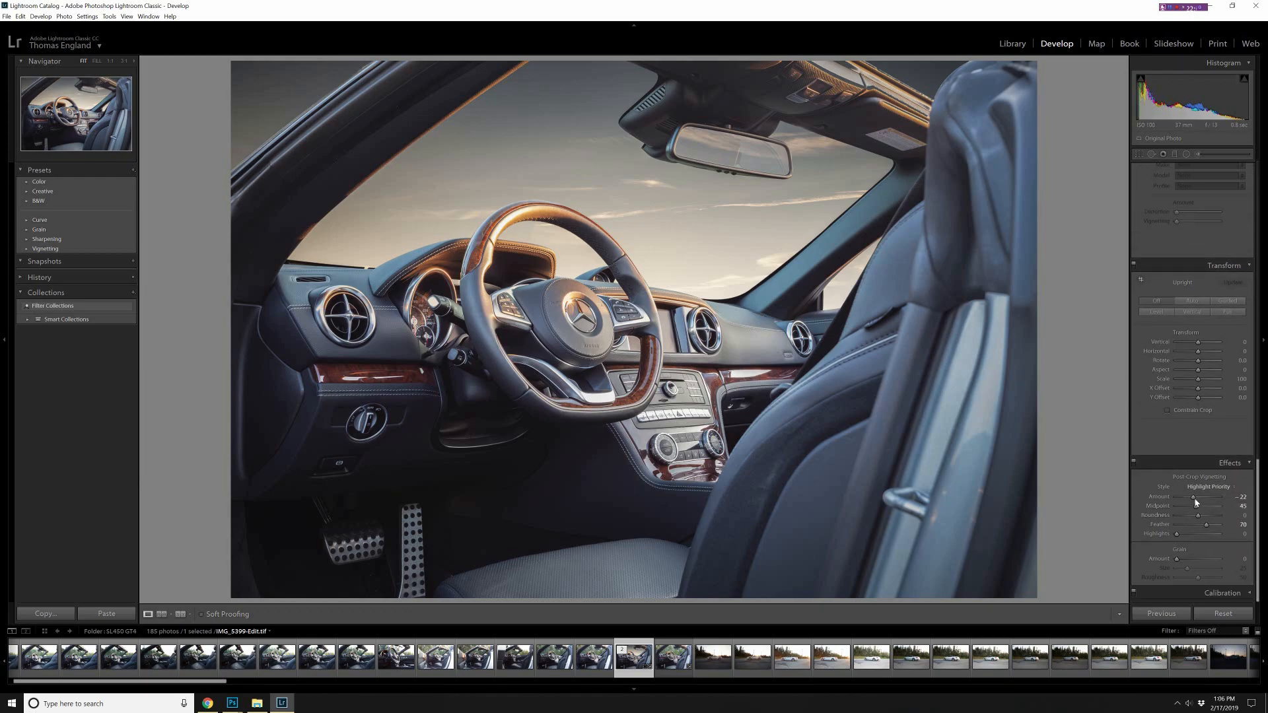
{"action": "left_click_drag", "start_coordinate": [1194, 502], "coordinate": [1192, 503]}
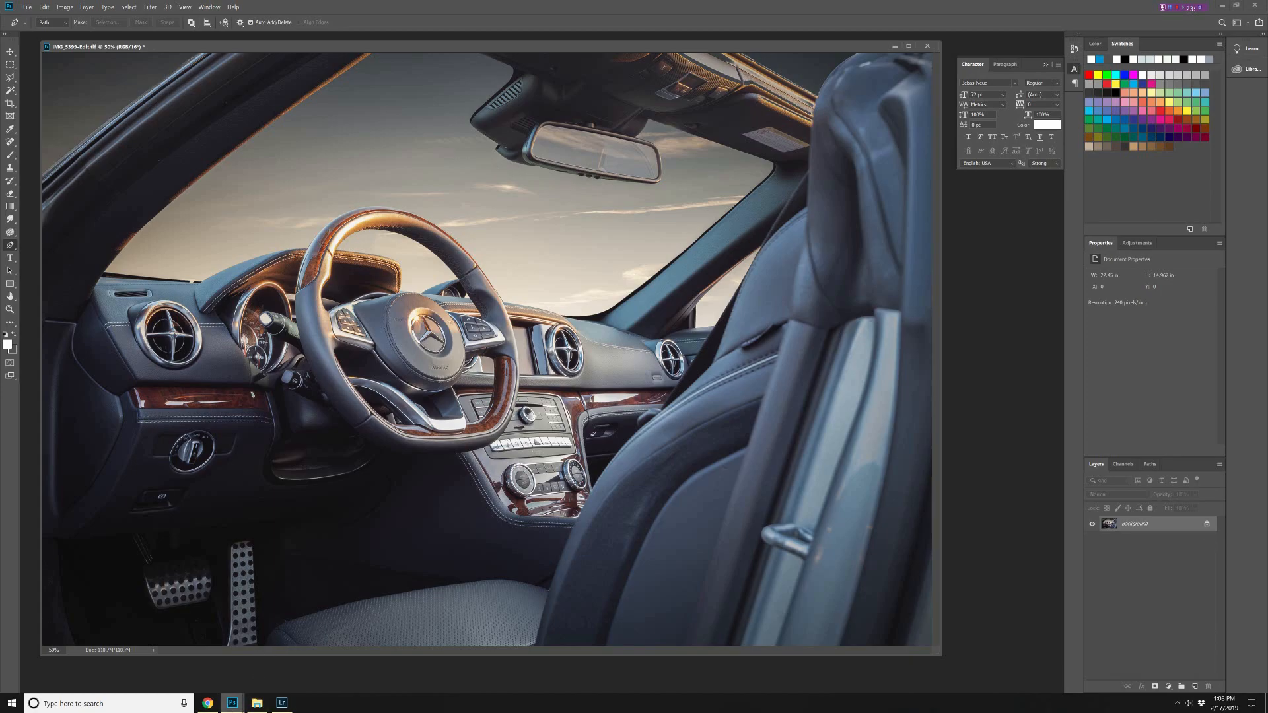
Copy the whole lens flare image 4kLF-8.jpg and paste it into the car interior photo as a layer.
{"action": "mouse_move", "coordinate": [232, 703]}
{"action": "left_click", "coordinate": [342, 662]}
{"action": "left_click_drag", "start_coordinate": [621, 86], "coordinate": [617, 56]}
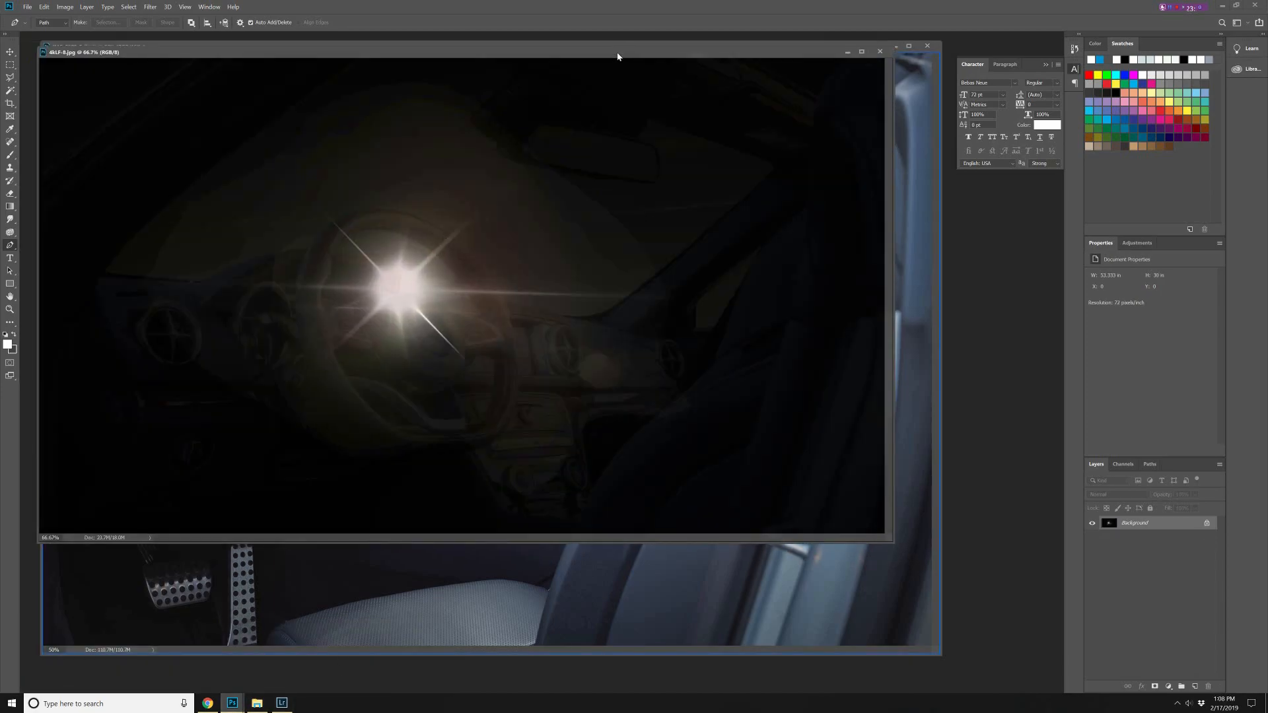
{"action": "key", "text": "ctrl+a"}
{"action": "key", "text": "ctrl+c"}
{"action": "left_click", "coordinate": [817, 584]}
{"action": "key", "text": "ctrl+v"}
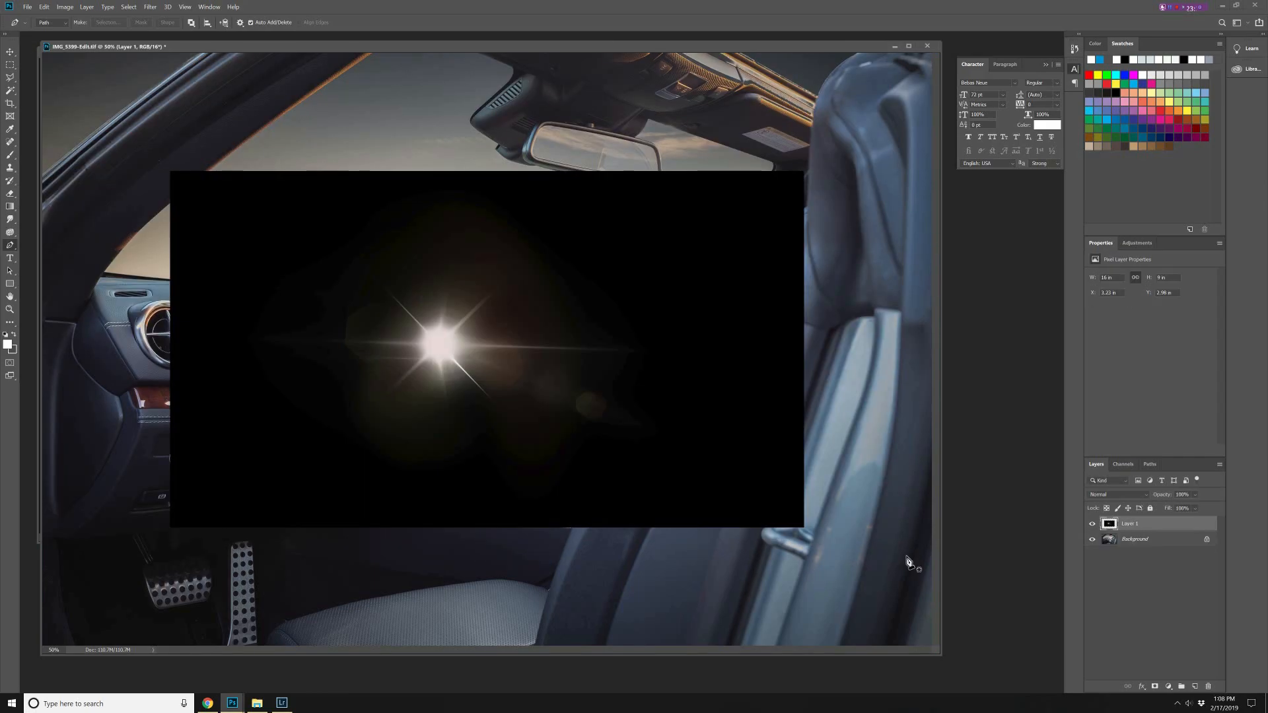
Set the flare layer to Screen blending and set its Levels input black to 13 and white to 209.
{"action": "left_click", "coordinate": [1116, 494]}
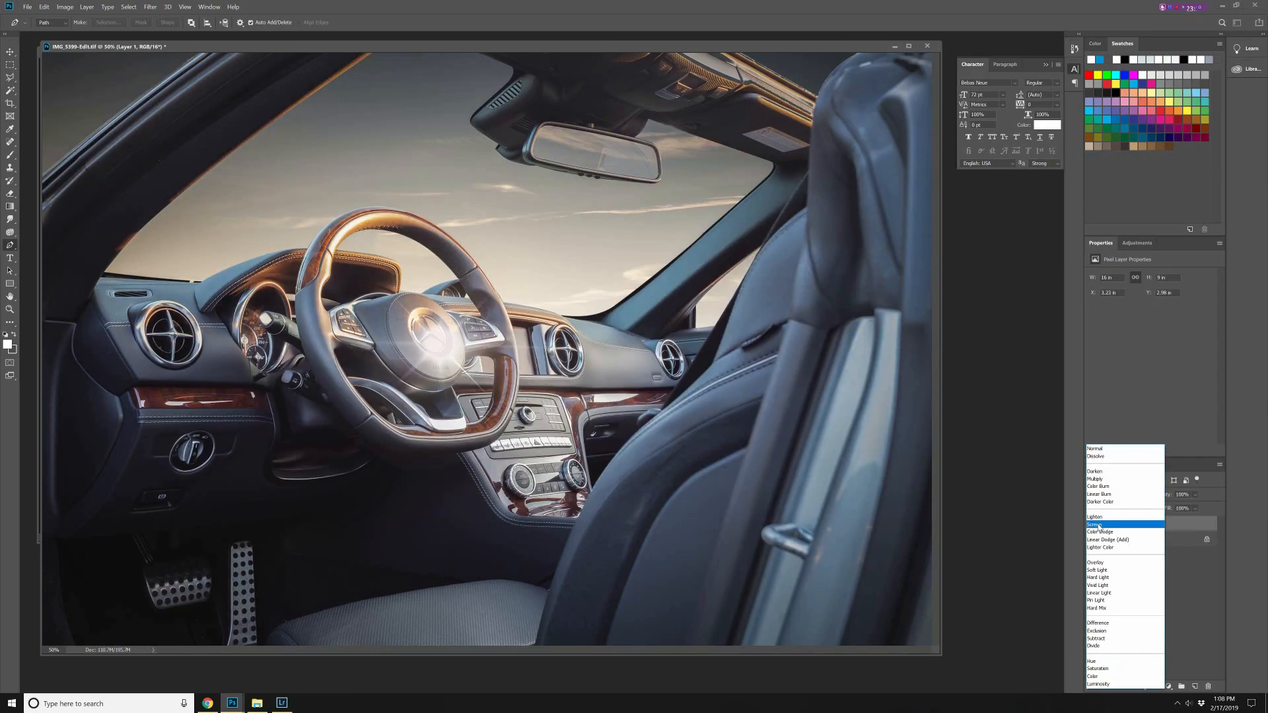
{"action": "left_click", "coordinate": [1098, 526]}
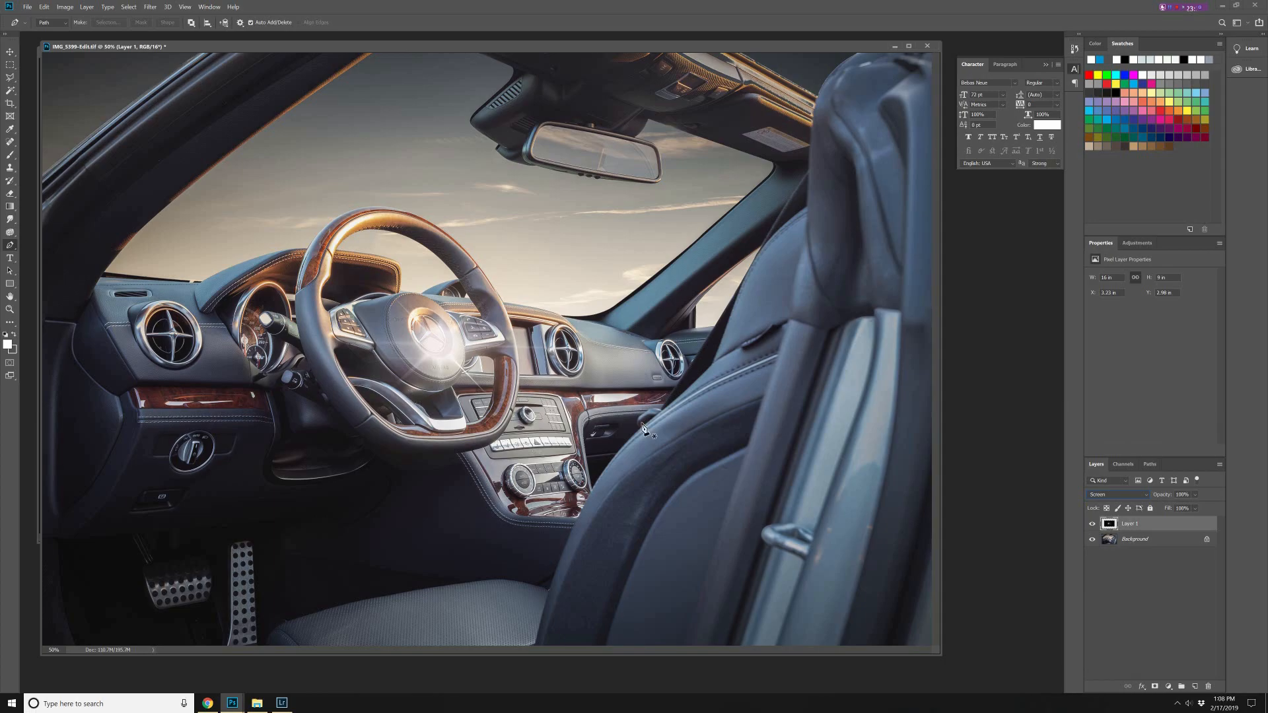
{"action": "key", "text": "ctrl+l"}
{"action": "left_click_drag", "start_coordinate": [958, 506], "coordinate": [937, 514]}
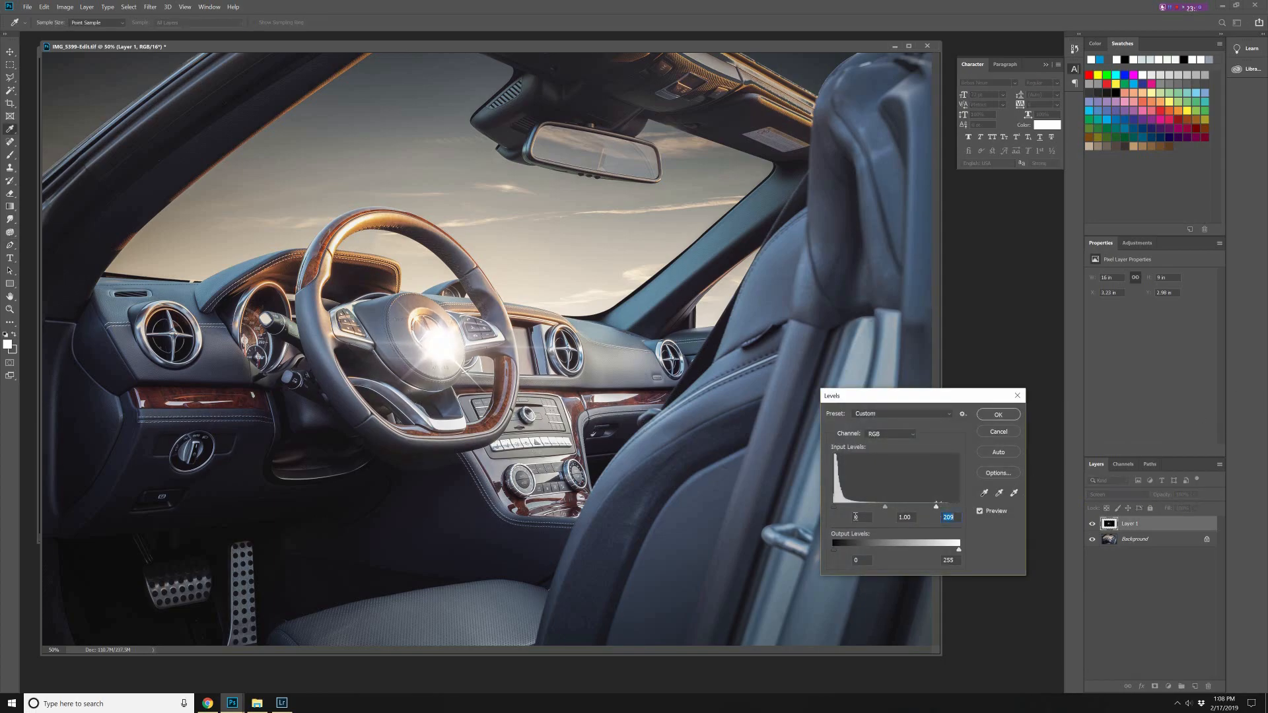
{"action": "left_click_drag", "start_coordinate": [840, 511], "coordinate": [841, 512]}
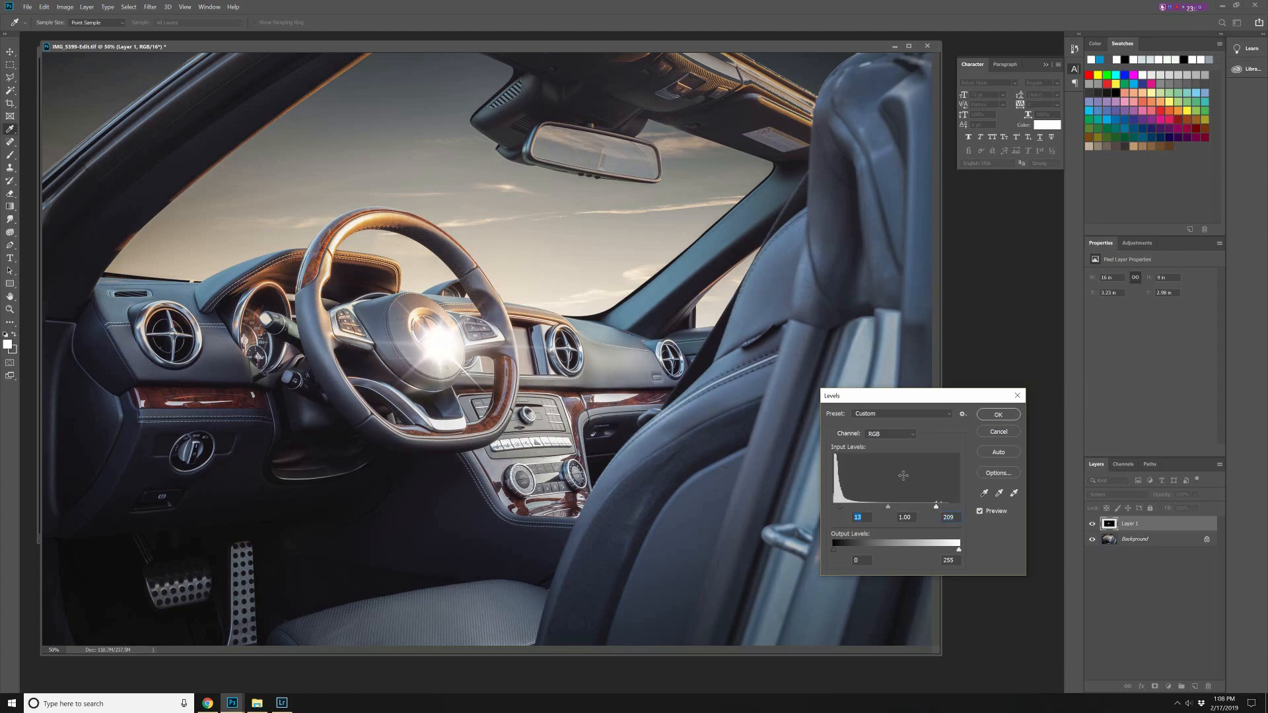
{"action": "key", "text": "Return"}
{"action": "key", "text": "p"}
Rotate the flare layer about 140° and move its bright centre onto the small side window beside the seat.
{"action": "key", "text": "ctrl+t"}
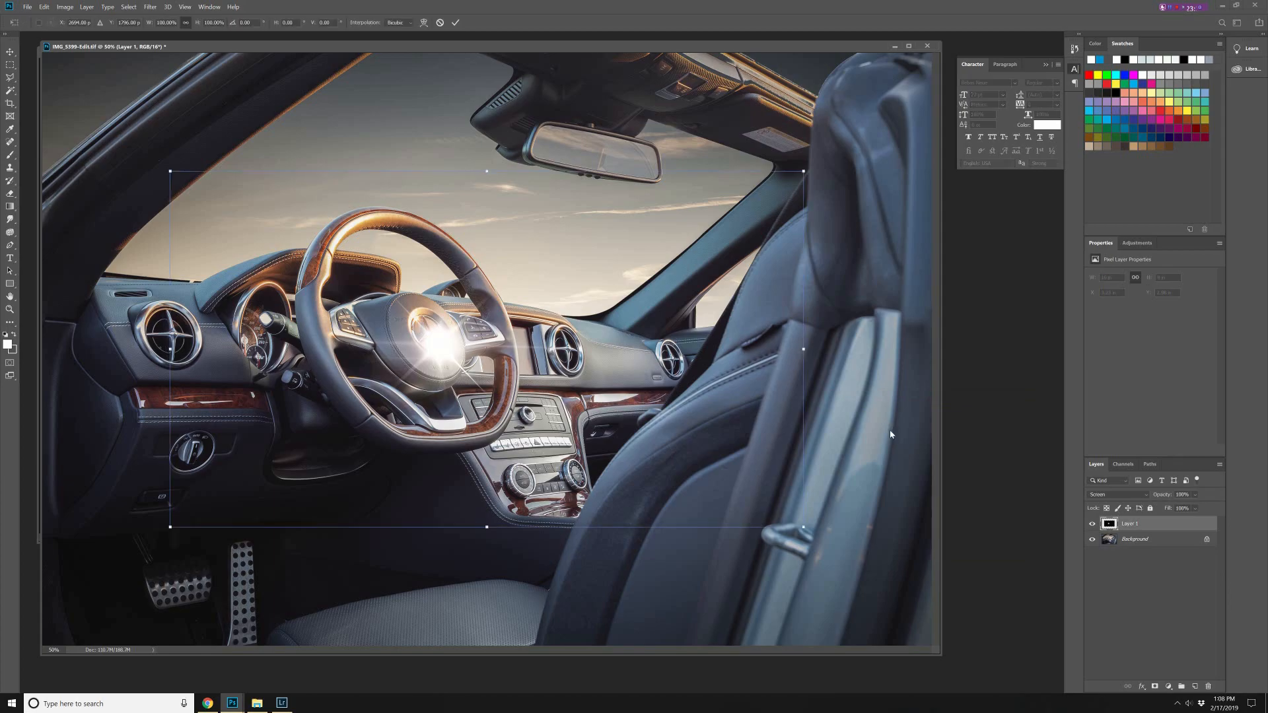
{"action": "left_click_drag", "start_coordinate": [812, 549], "coordinate": [734, 332]}
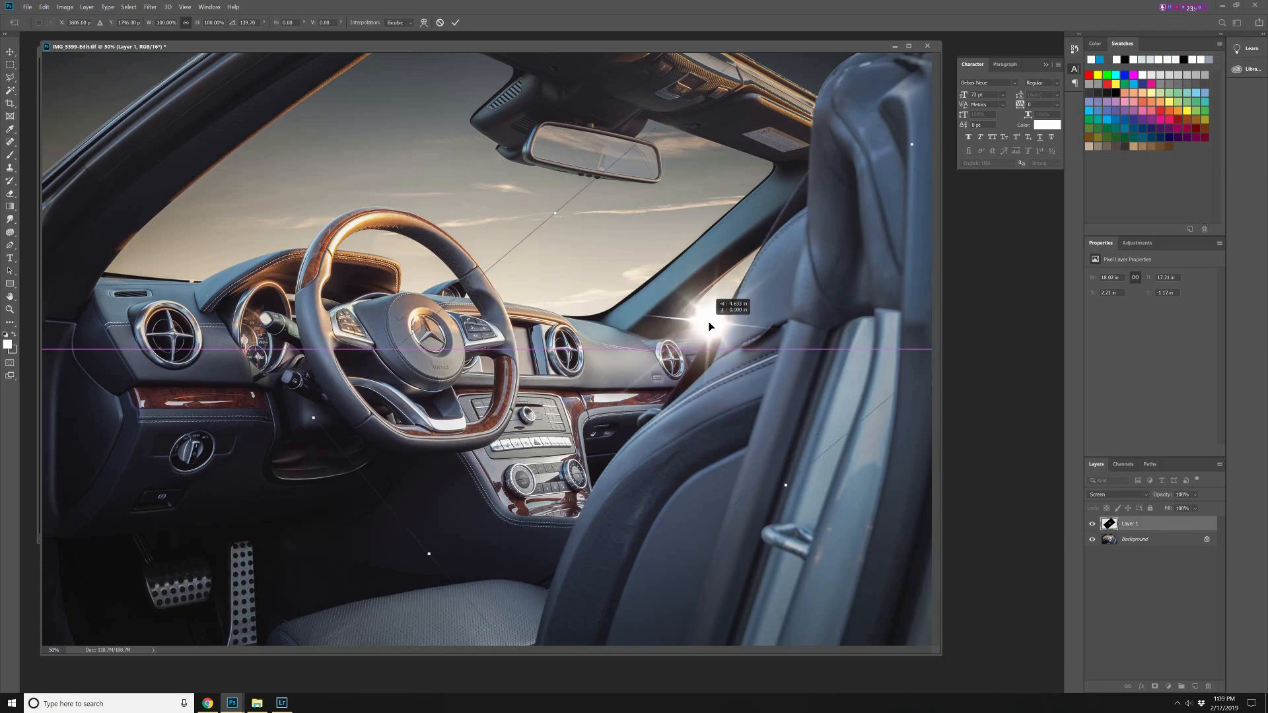
{"action": "key", "text": "Return"}
{"action": "key", "text": "p"}
Scale the flare layer down to about 7.5 × 7.1 in and place it in the side window.
{"action": "key", "text": "ctrl+t"}
{"action": "key", "text": "ctrl+minus"}
{"action": "left_click_drag", "start_coordinate": [846, 576], "coordinate": [608, 347]}
{"action": "left_click_drag", "start_coordinate": [550, 289], "coordinate": [644, 333]}
{"action": "left_click_drag", "start_coordinate": [745, 453], "coordinate": [706, 414]}
{"action": "left_click_drag", "start_coordinate": [656, 348], "coordinate": [675, 366]}
{"action": "key", "text": "Return"}
{"action": "key", "text": "p"}
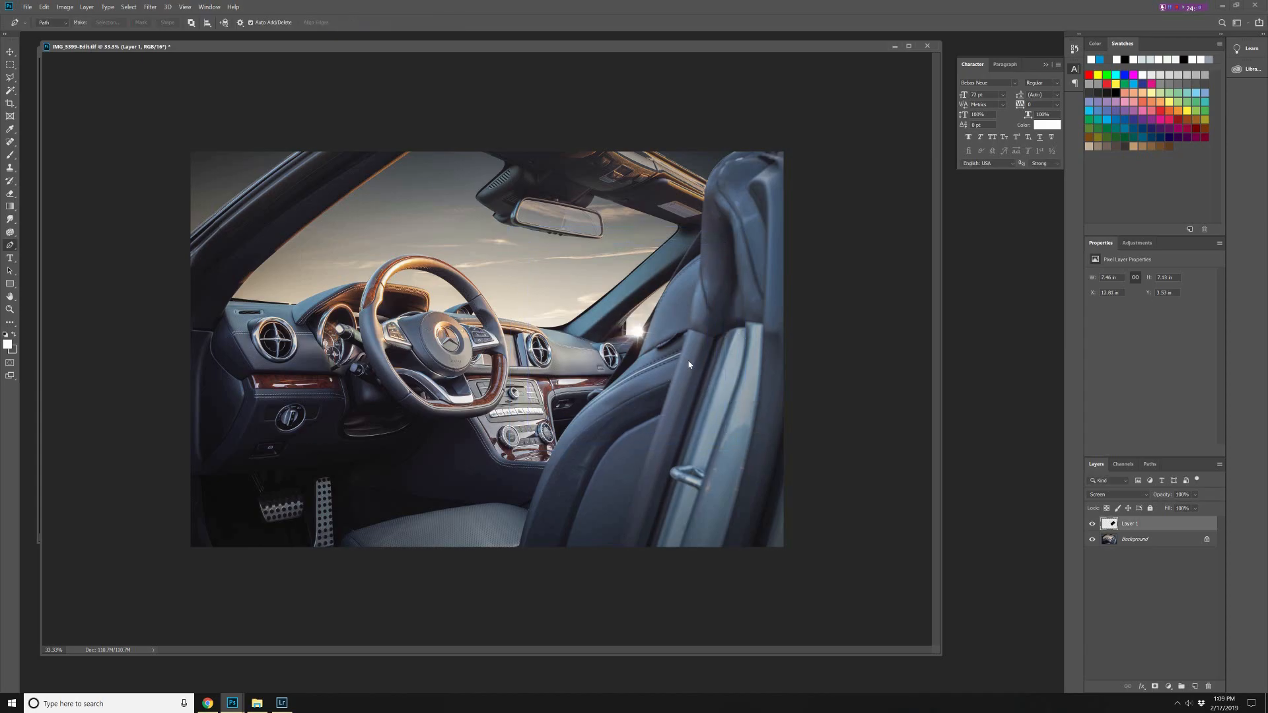
Nudge the flare in the side window and shrink it further to about 4.4 × 4.3 in.
{"action": "left_click", "coordinate": [9, 54]}
{"action": "left_click_drag", "start_coordinate": [635, 332], "coordinate": [635, 332]}
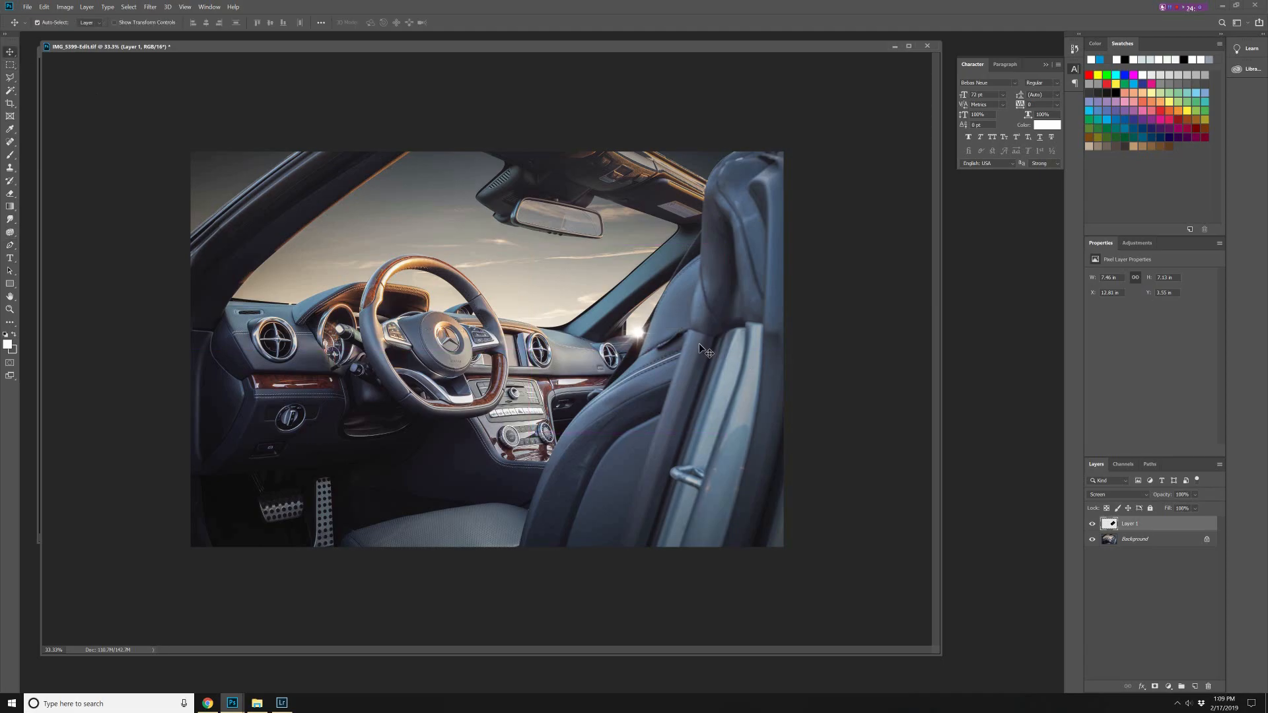
{"action": "key", "text": "ctrl+t"}
{"action": "left_click_drag", "start_coordinate": [726, 339], "coordinate": [645, 337]}
{"action": "left_click_drag", "start_coordinate": [593, 299], "coordinate": [640, 335]}
{"action": "key", "text": "Return"}
Bring the bokeh lights image into the car photo as a layer and set it to Screen blending.
{"action": "mouse_move", "coordinate": [247, 707]}
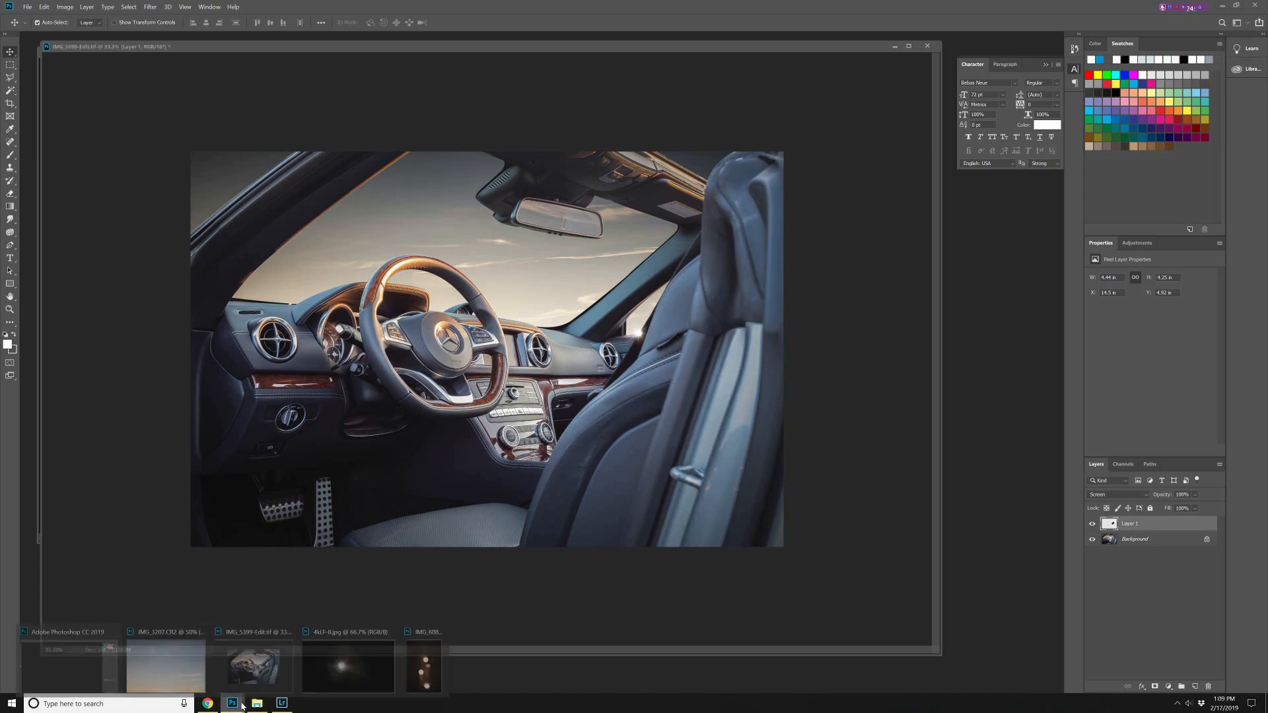
{"action": "left_click", "coordinate": [426, 660]}
{"action": "left_click_drag", "start_coordinate": [354, 62], "coordinate": [859, 336]}
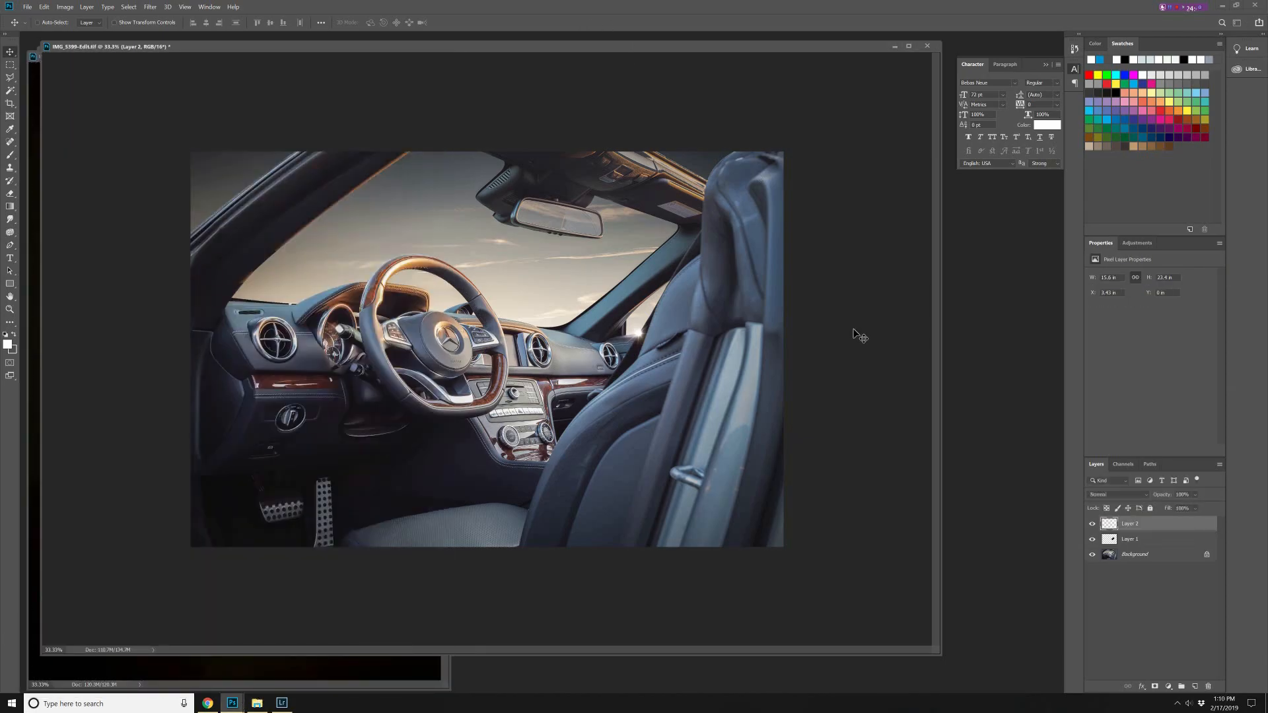
{"action": "left_click", "coordinate": [1117, 494]}
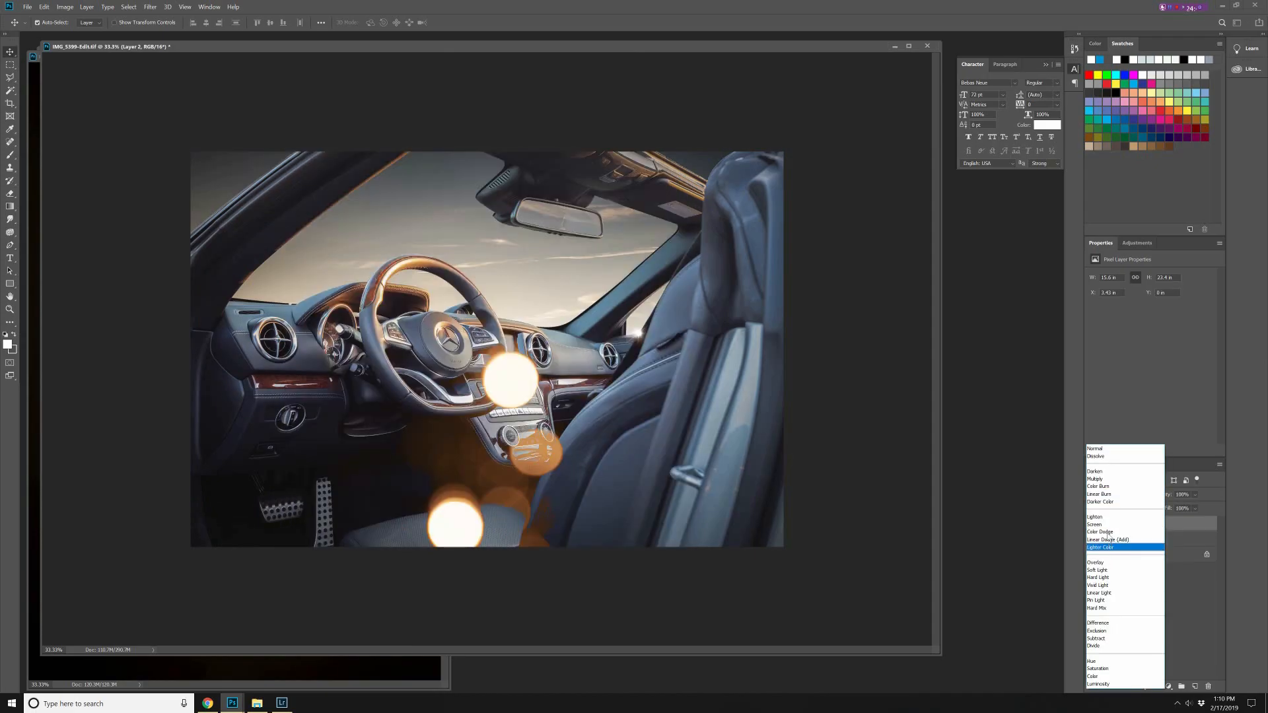
{"action": "left_click", "coordinate": [1104, 524]}
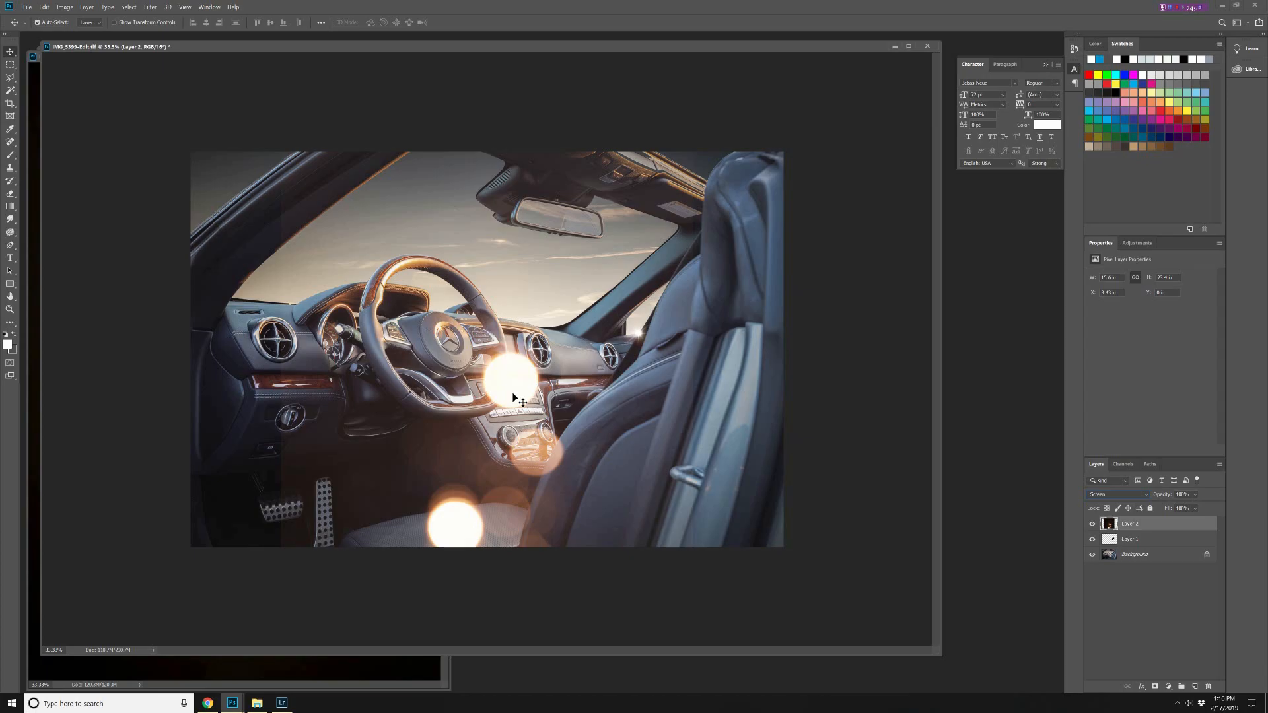
Set the bokeh layer's Levels input black to 20 and white to 245.
{"action": "key", "text": "ctrl+l"}
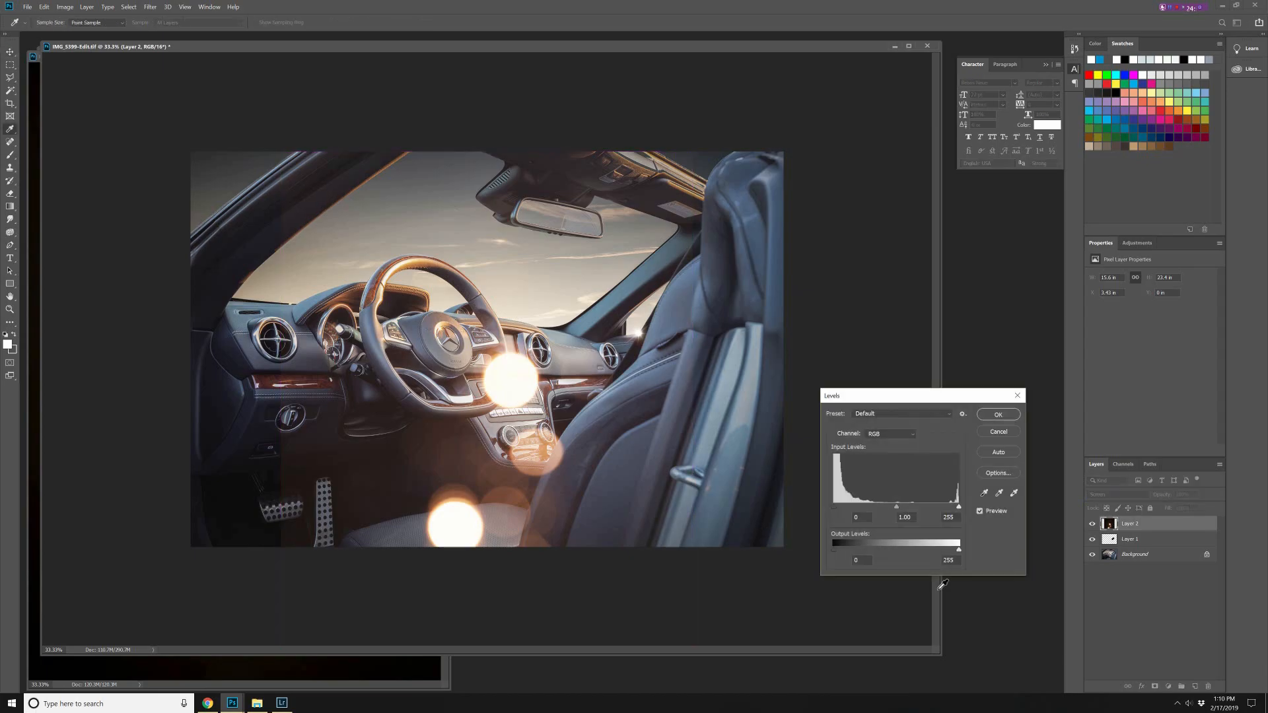
{"action": "left_click_drag", "start_coordinate": [960, 511], "coordinate": [959, 511]}
{"action": "left_click_drag", "start_coordinate": [834, 507], "coordinate": [846, 510]}
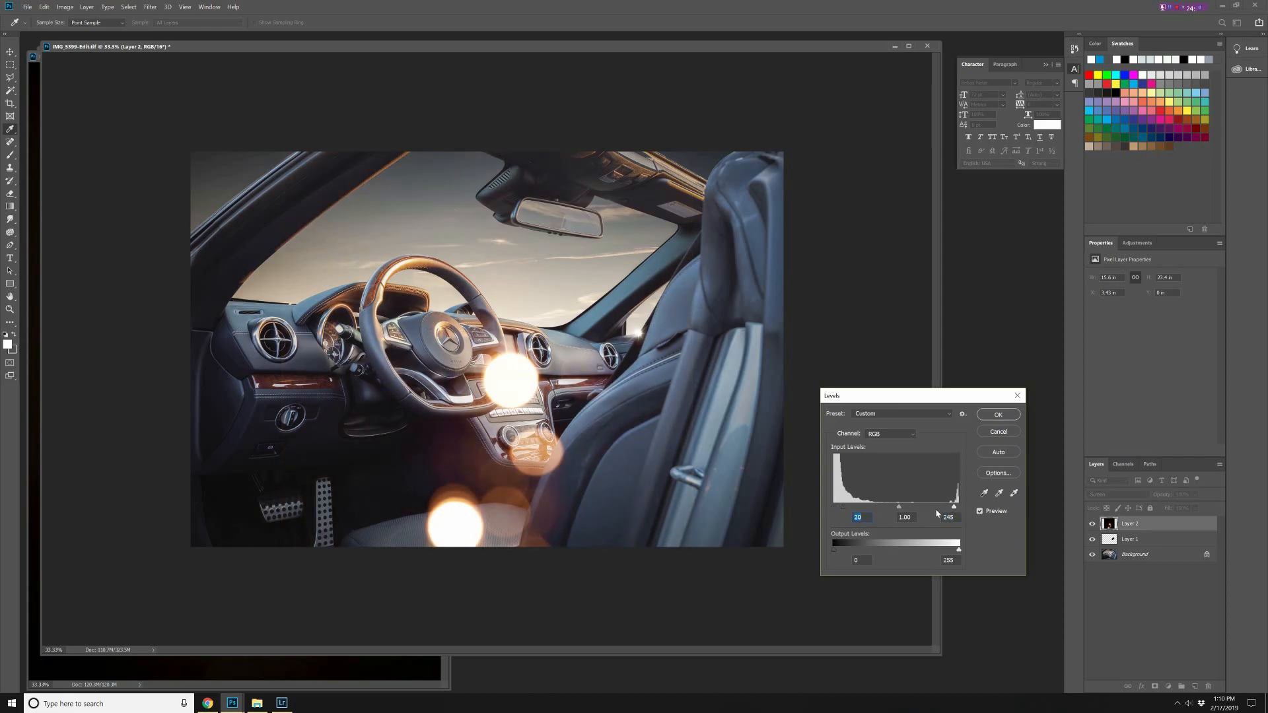
{"action": "left_click", "coordinate": [997, 414]}
{"action": "key", "text": "v"}
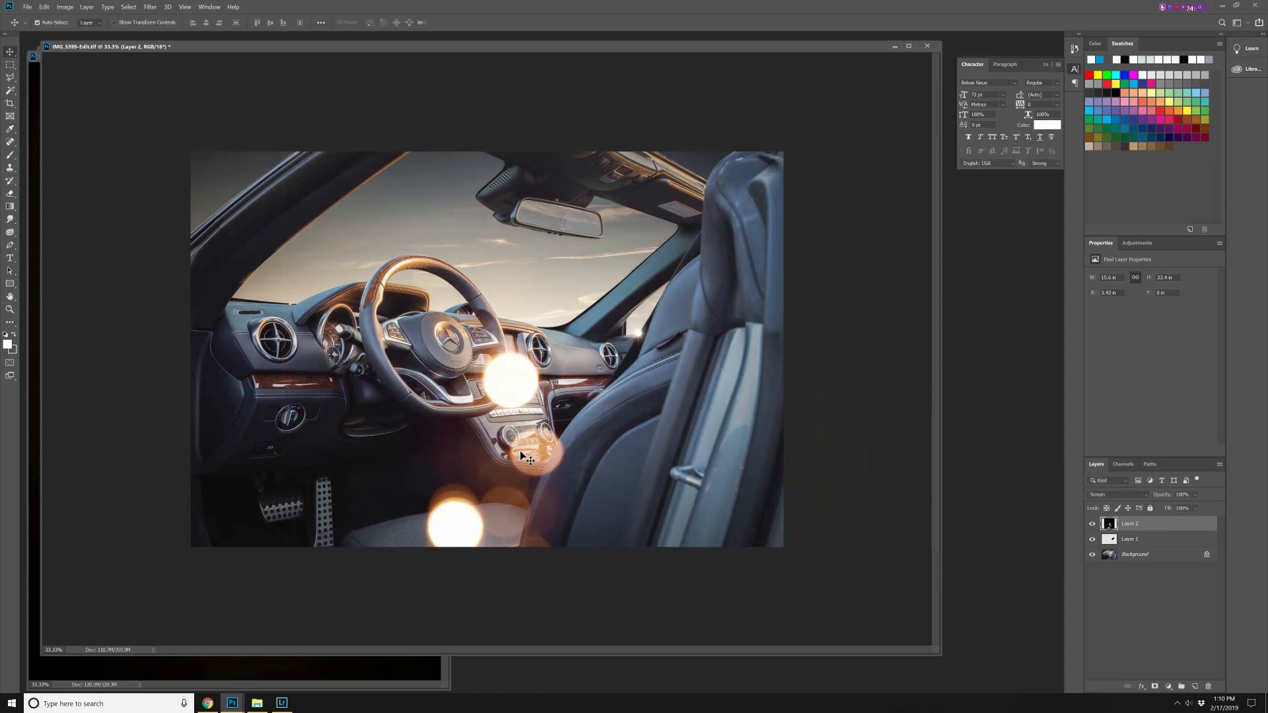
Rotate the bokeh layer about 38° counter-clockwise and reposition it across the windshield and seat.
{"action": "left_click_drag", "start_coordinate": [523, 449], "coordinate": [656, 284]}
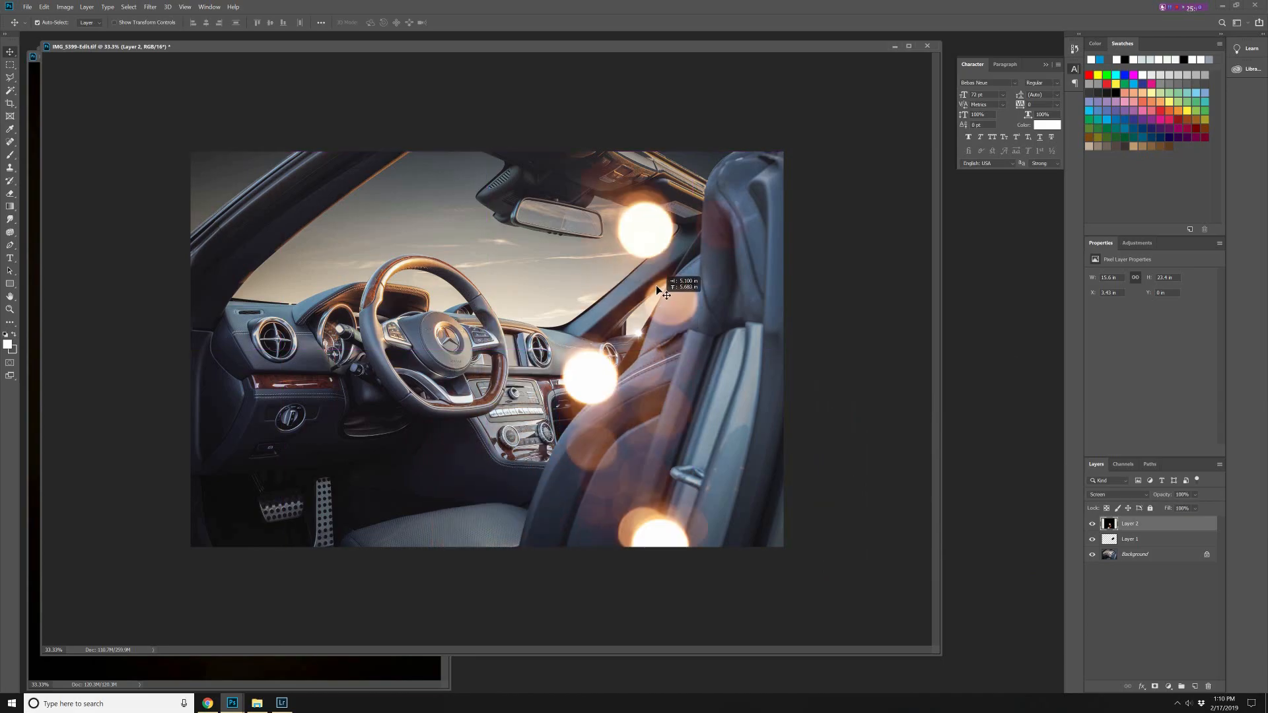
{"action": "key", "text": "ctrl+t"}
{"action": "left_click_drag", "start_coordinate": [831, 615], "coordinate": [898, 402]}
{"action": "left_click_drag", "start_coordinate": [684, 351], "coordinate": [594, 354]}
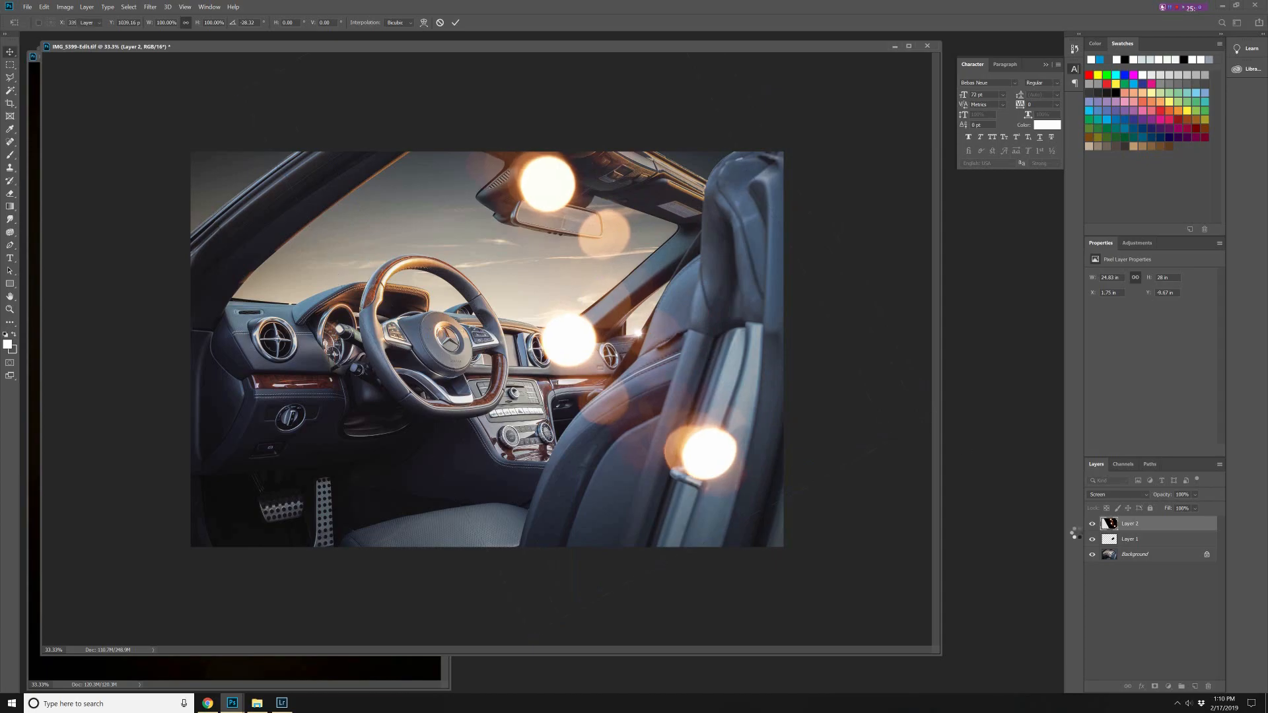
{"action": "key", "text": "Return"}
Lower the bokeh layer's opacity to 14% and move it up toward the steering wheel side.
{"action": "left_click_drag", "start_coordinate": [1207, 509], "coordinate": [1174, 511]}
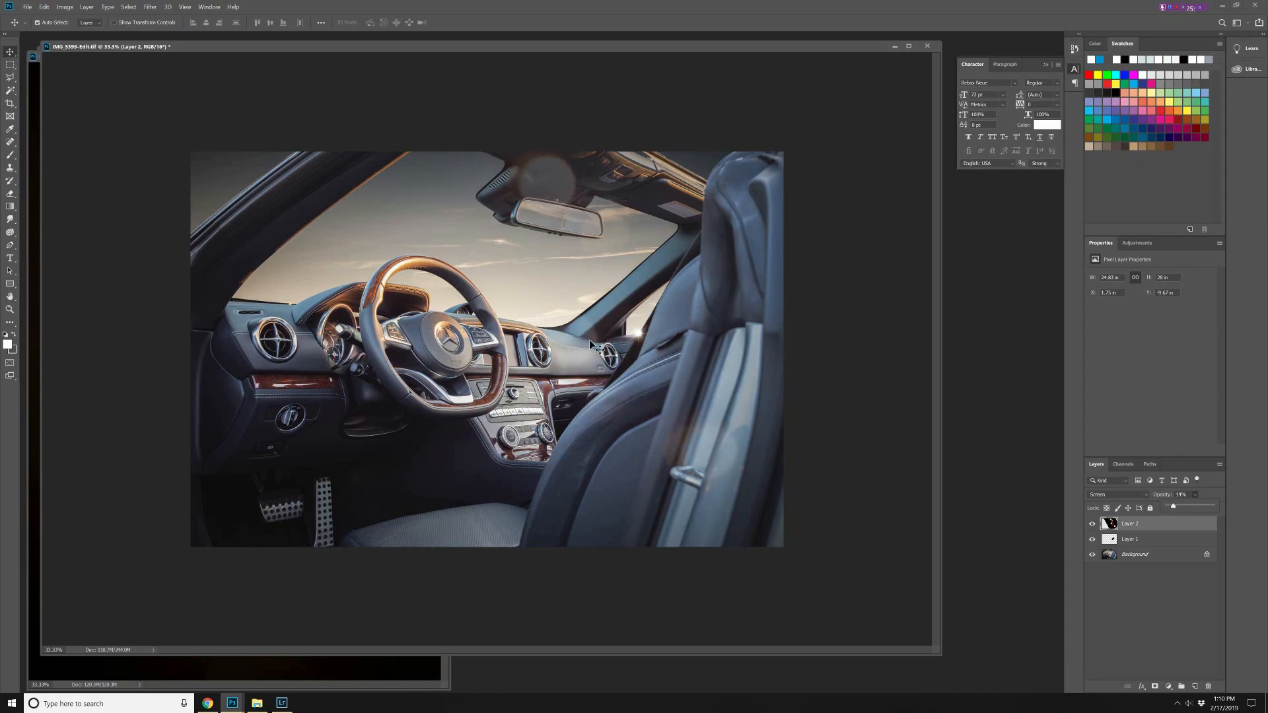
{"action": "left_click_drag", "start_coordinate": [589, 340], "coordinate": [517, 244]}
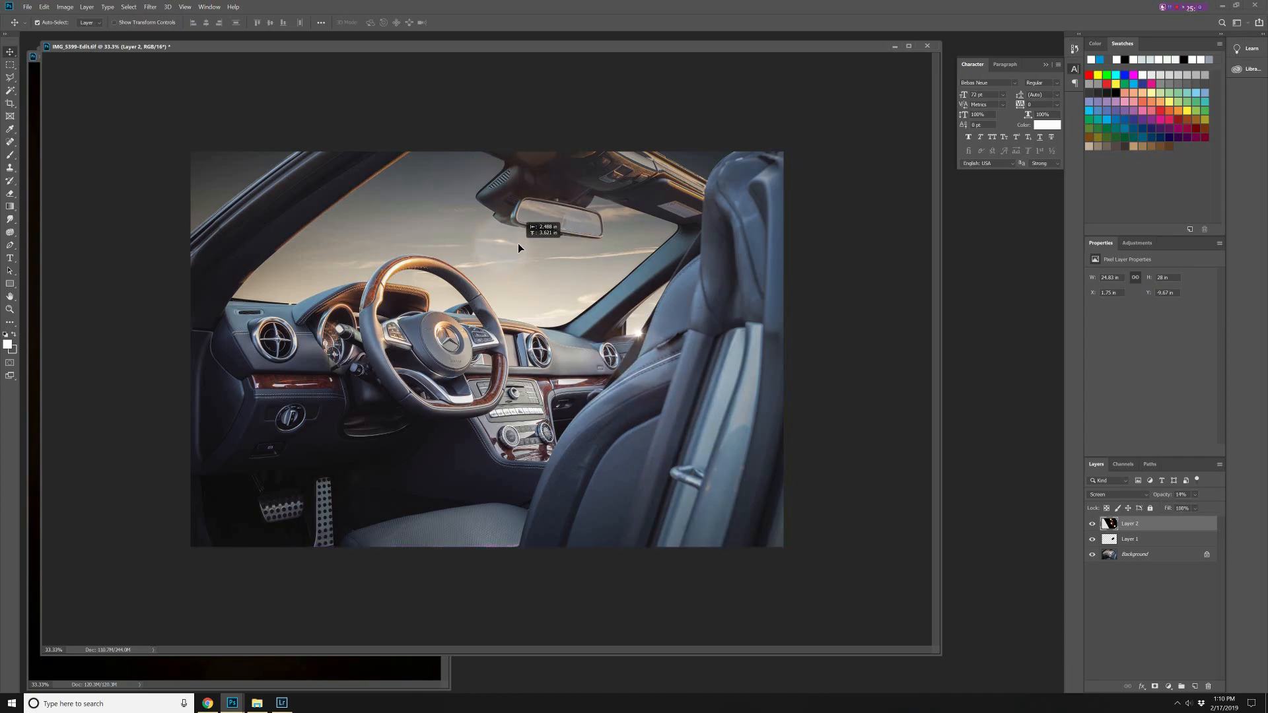
Add a mask to the bokeh layer and paint black with an enlarged 700 px brush over the windshield and mirror.
{"action": "left_click", "coordinate": [1154, 686]}
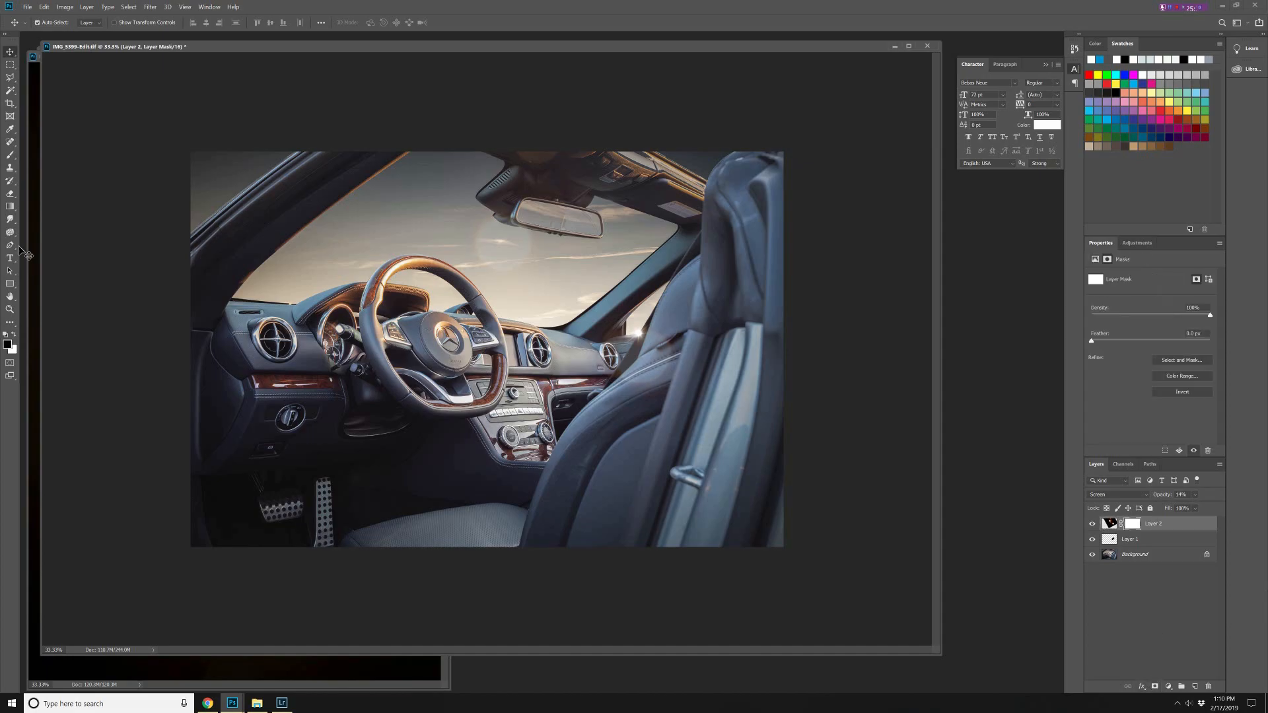
{"action": "left_click", "coordinate": [10, 155]}
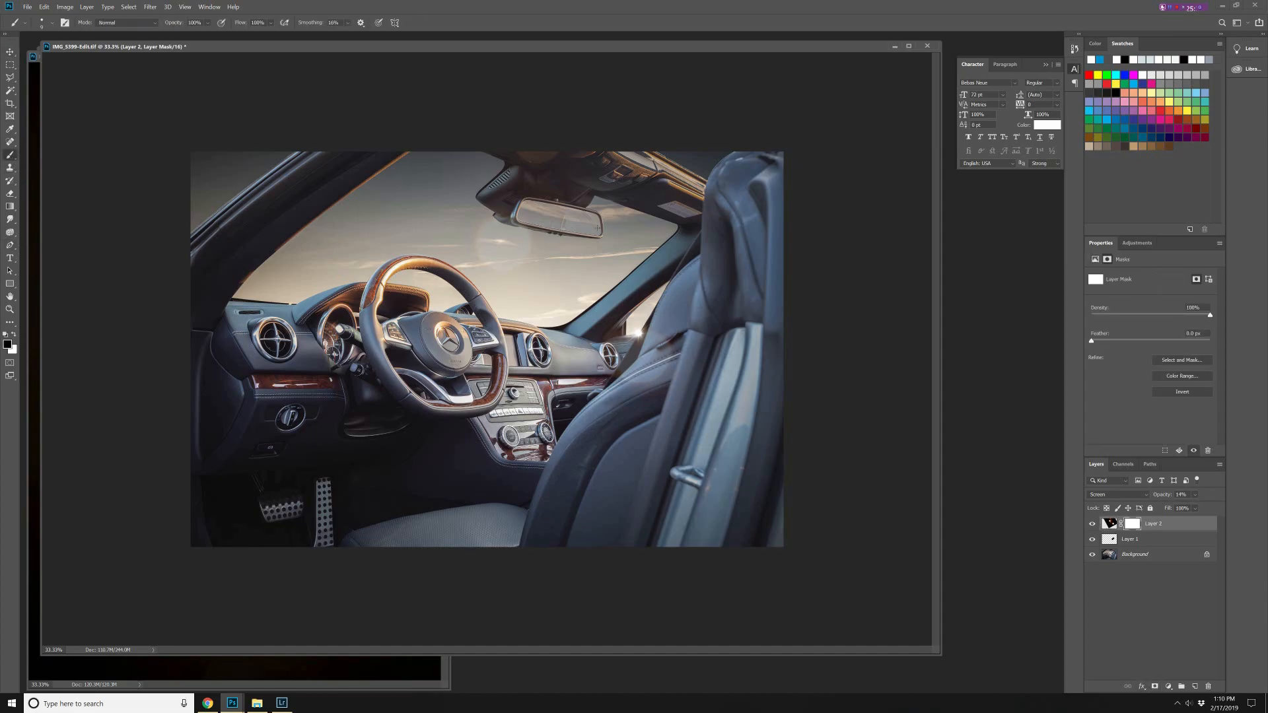
{"action": "key", "text": "bracketright"}
{"action": "key", "text": "bracketright"}
{"action": "key", "text": "bracketright"}
{"action": "key", "text": "bracketright"}
{"action": "key", "text": "bracketright"}
{"action": "key", "text": "bracketright"}
{"action": "key", "text": "bracketright"}
{"action": "key", "text": "bracketright"}
{"action": "key", "text": "bracketright"}
{"action": "key", "text": "bracketright"}
{"action": "key", "text": "bracketright"}
{"action": "key", "text": "bracketright"}
{"action": "key", "text": "bracketright"}
{"action": "key", "text": "bracketright"}
{"action": "key", "text": "bracketright"}
{"action": "key", "text": "bracketright"}
{"action": "key", "text": "bracketright"}
{"action": "key", "text": "bracketright"}
{"action": "key", "text": "bracketright"}
{"action": "key", "text": "bracketright"}
{"action": "mouse_move", "coordinate": [594, 267]}
{"action": "left_mouse_down"}
{"action": "mouse_move", "coordinate": [557, 246]}
{"action": "mouse_move", "coordinate": [455, 255]}
{"action": "mouse_move", "coordinate": [406, 144]}
{"action": "left_mouse_up"}
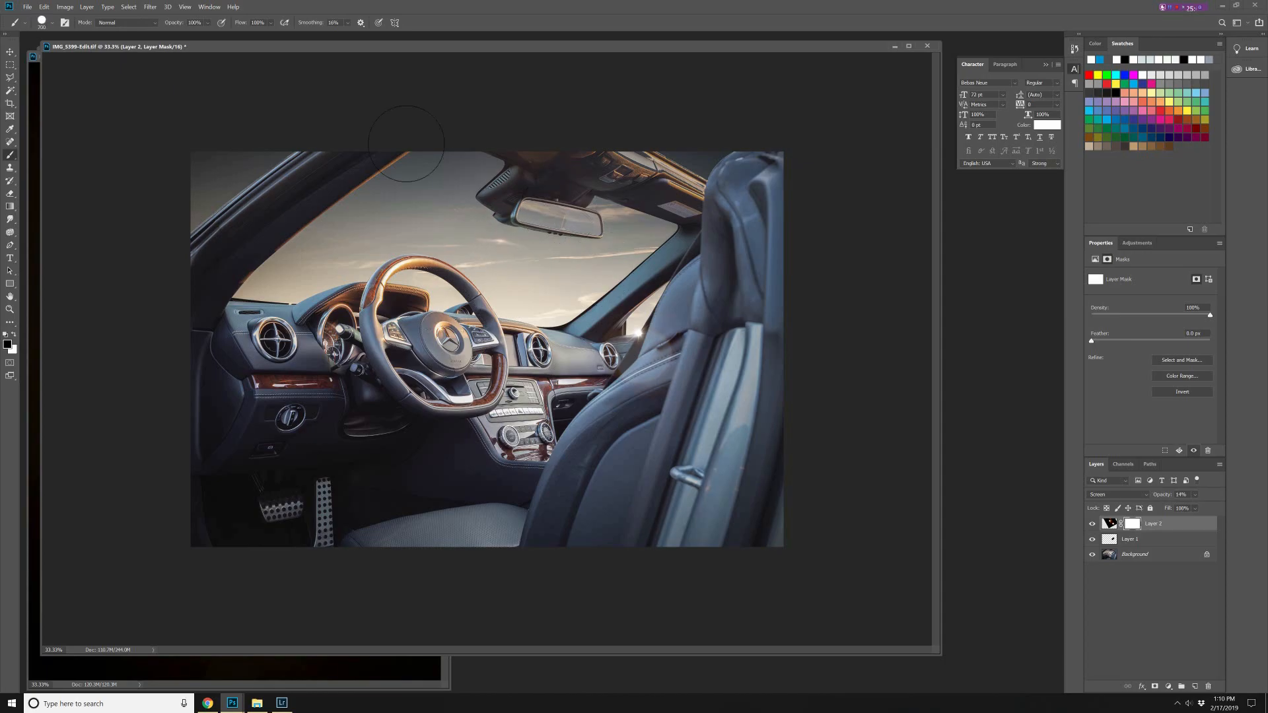
Set the brush hardness to 0% and mask the bokeh from the mirror across the pillar to the seat.
{"action": "left_click", "coordinate": [54, 23]}
{"action": "left_click_drag", "start_coordinate": [119, 79], "coordinate": [56, 80]}
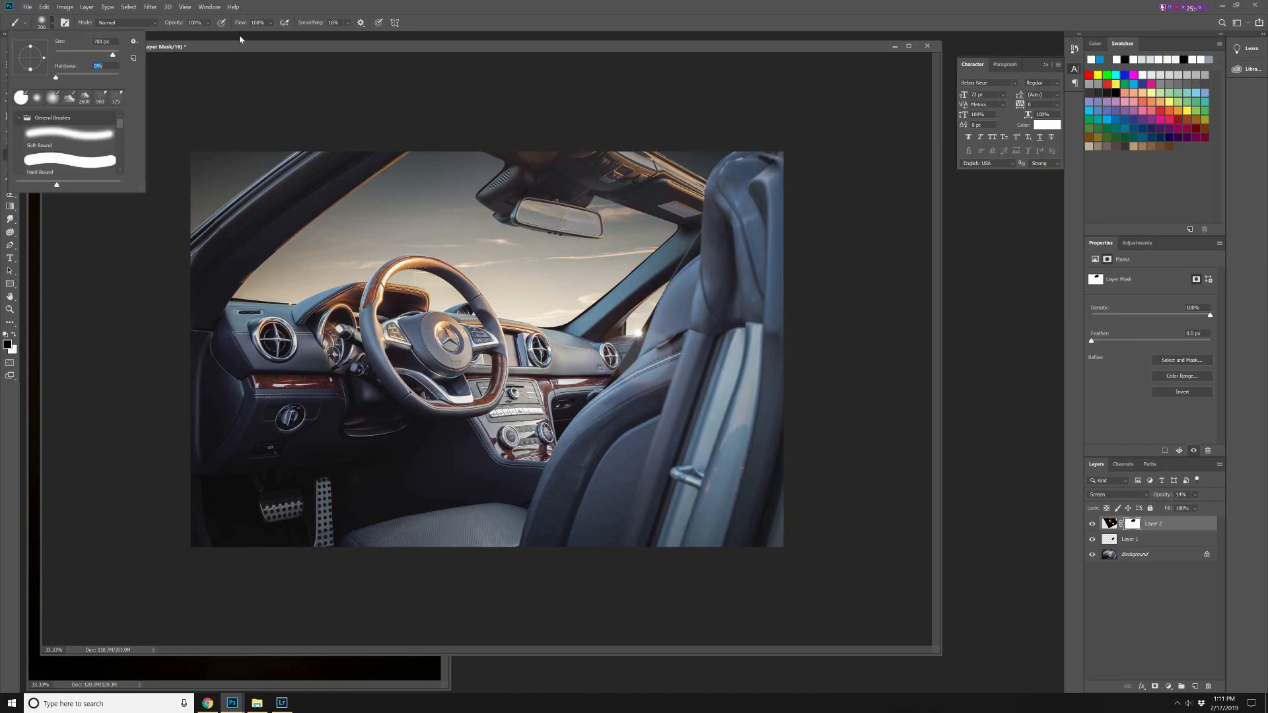
{"action": "left_click", "coordinate": [402, 101]}
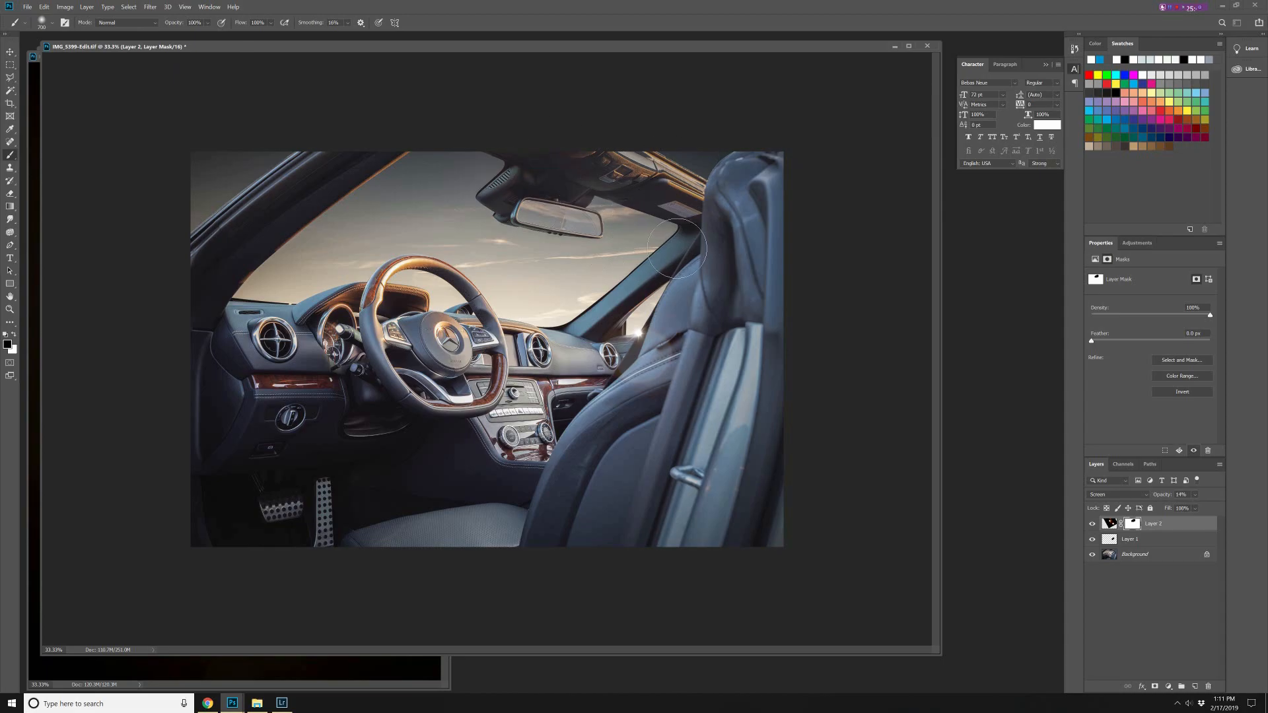
{"action": "mouse_move", "coordinate": [571, 229]}
{"action": "left_mouse_down"}
{"action": "mouse_move", "coordinate": [497, 330]}
{"action": "mouse_move", "coordinate": [585, 482]}
{"action": "mouse_move", "coordinate": [779, 472]}
{"action": "left_mouse_up"}
Duplicate the masked bokeh layer within the same document.
{"action": "right_click", "coordinate": [1179, 526]}
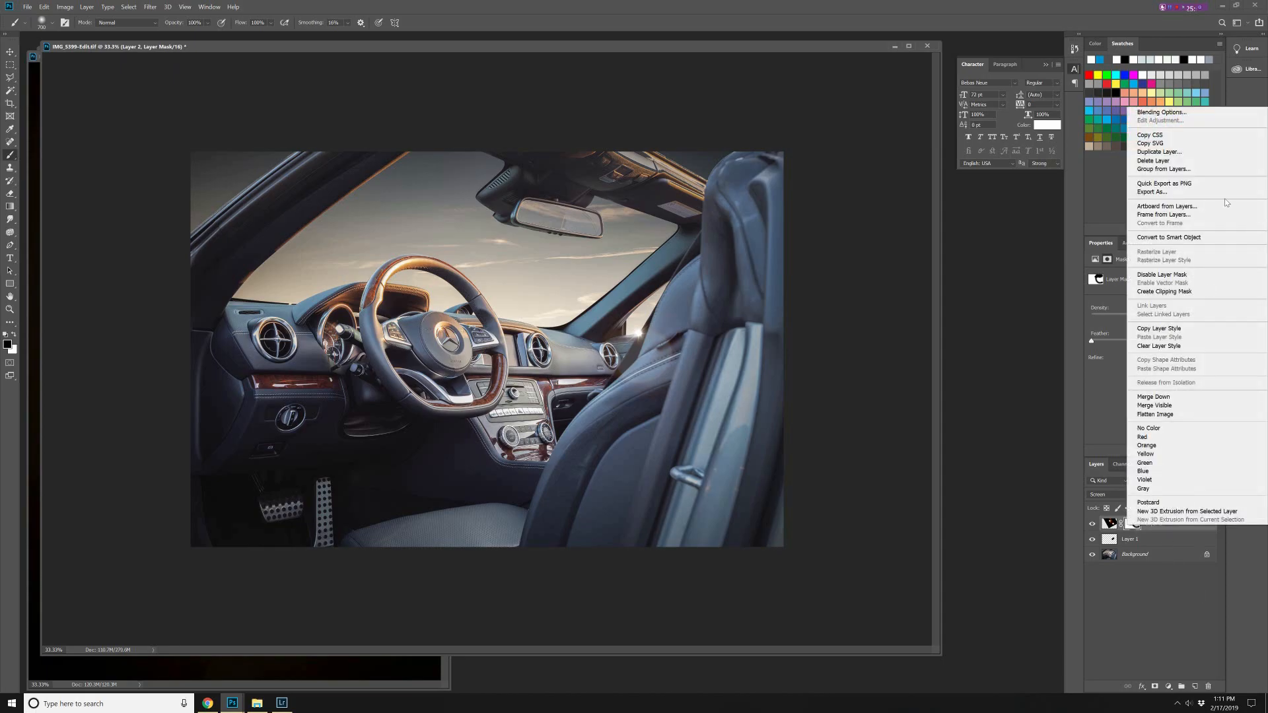
{"action": "left_click", "coordinate": [1162, 152]}
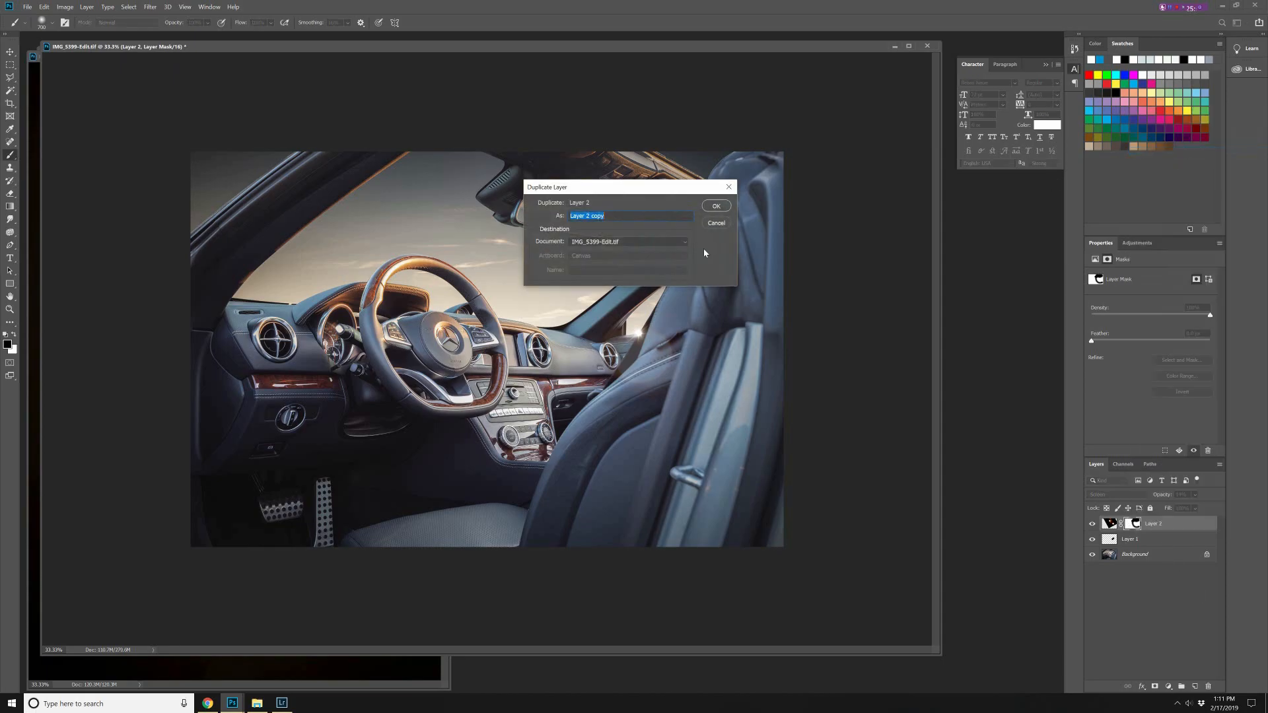
{"action": "left_click", "coordinate": [716, 206]}
Rotate the duplicate bokeh layer about 95.6° clockwise and place it over the dashboard and seat area.
{"action": "key", "text": "v"}
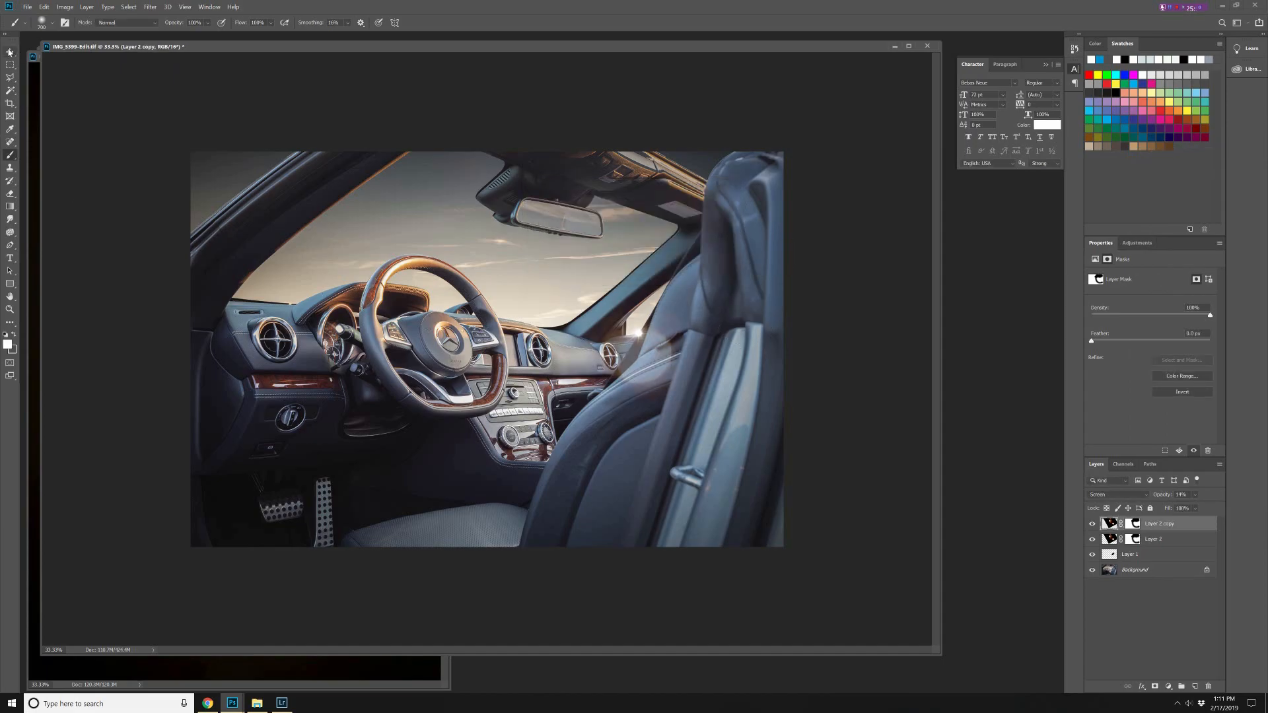
{"action": "left_click_drag", "start_coordinate": [632, 378], "coordinate": [609, 323]}
{"action": "key", "text": "ctrl+t"}
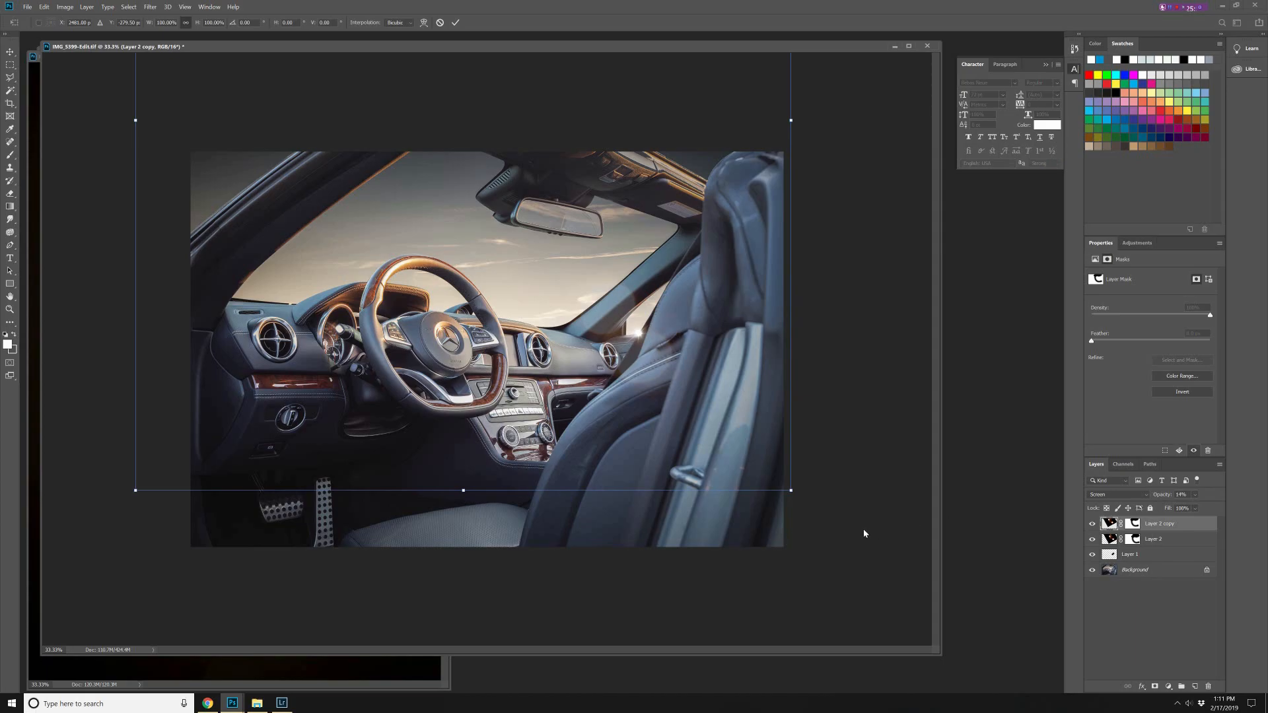
{"action": "left_click_drag", "start_coordinate": [817, 526], "coordinate": [37, 430]}
{"action": "left_click_drag", "start_coordinate": [286, 296], "coordinate": [597, 323]}
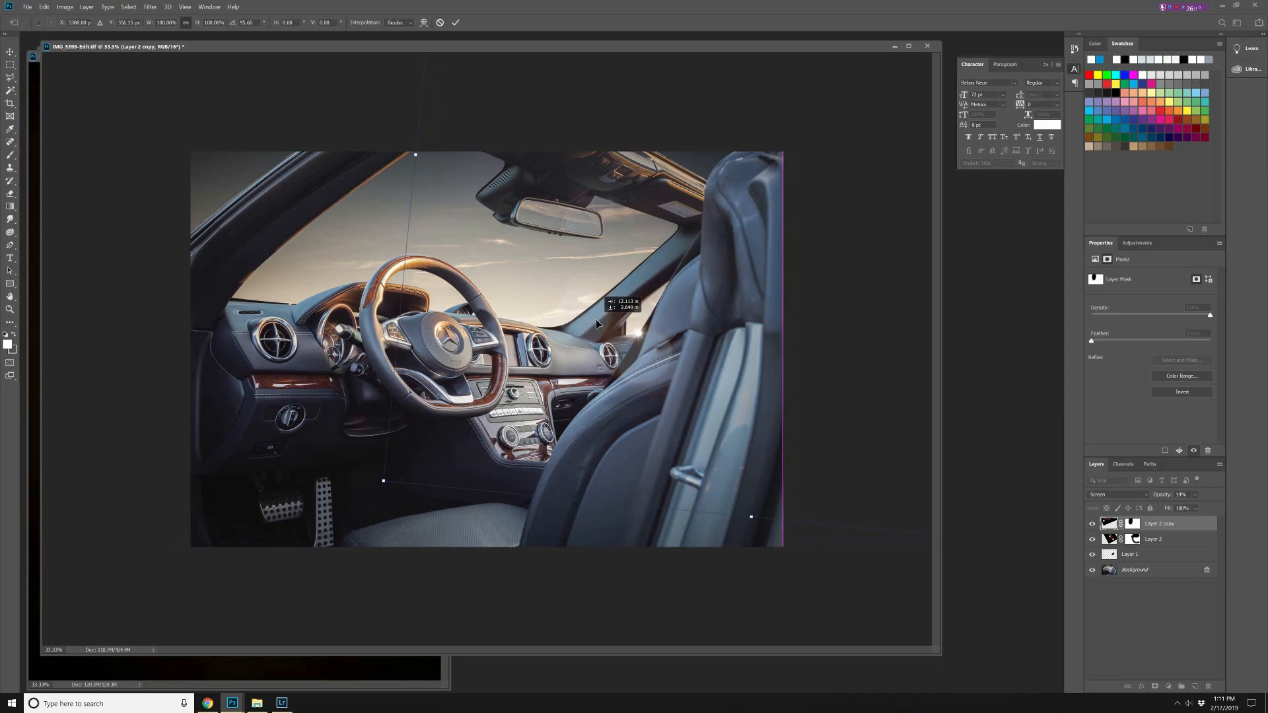
{"action": "left_click_drag", "start_coordinate": [622, 334], "coordinate": [622, 333]}
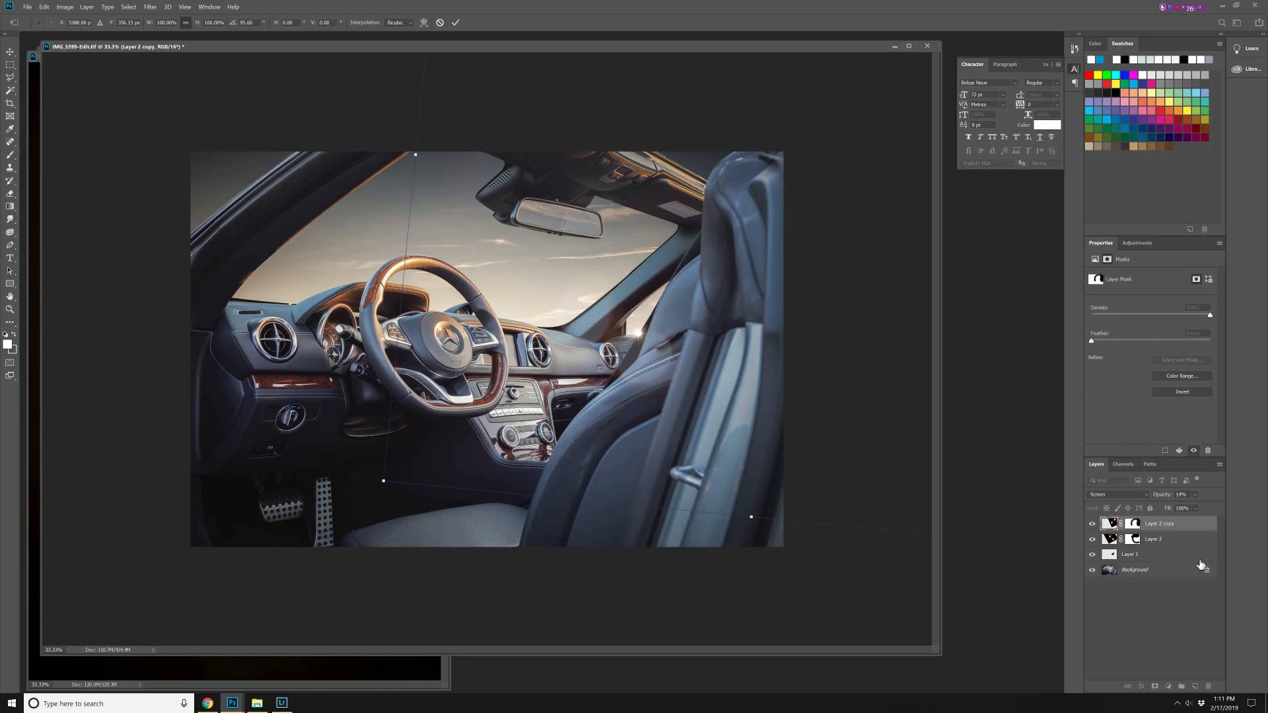
{"action": "key", "text": "Return"}
Reduce the duplicate bokeh layer's opacity to 5%, compare it on and off, and flatten the image.
{"action": "left_click", "coordinate": [1195, 494]}
{"action": "left_click_drag", "start_coordinate": [1178, 509], "coordinate": [1175, 509]}
{"action": "left_click", "coordinate": [1093, 527]}
{"action": "left_click", "coordinate": [1094, 527]}
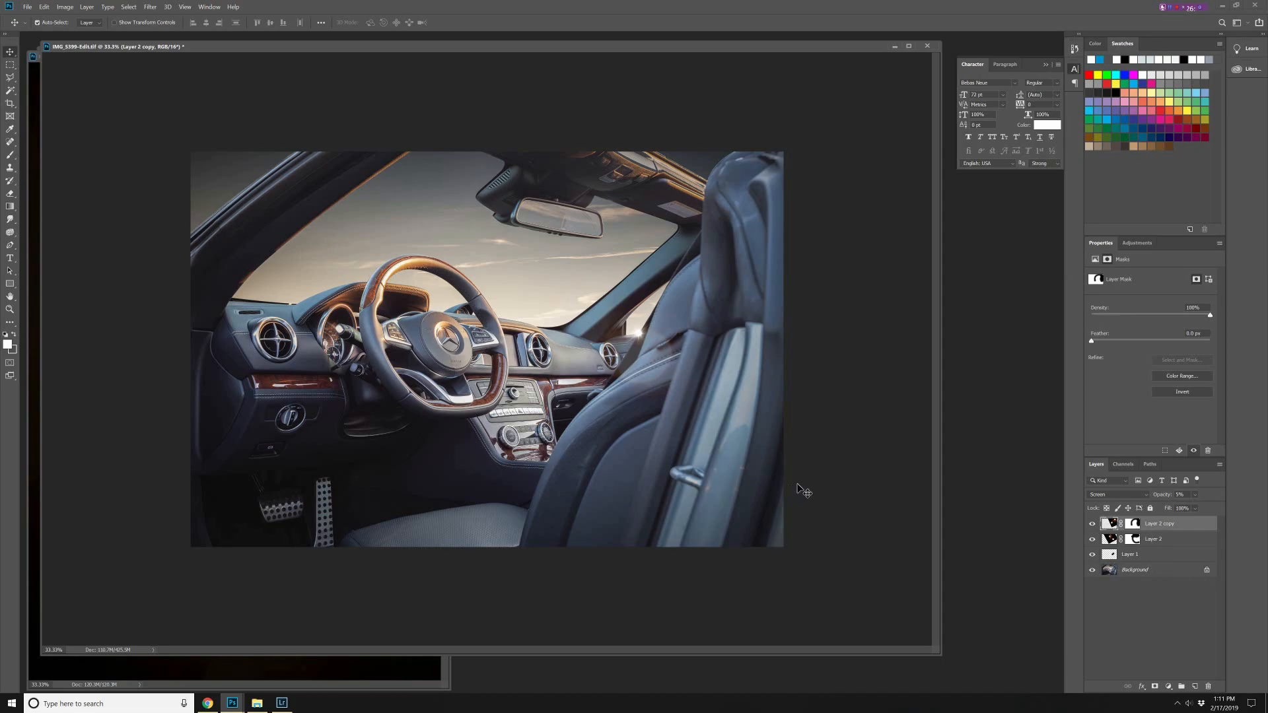
{"action": "left_click", "coordinate": [87, 8]}
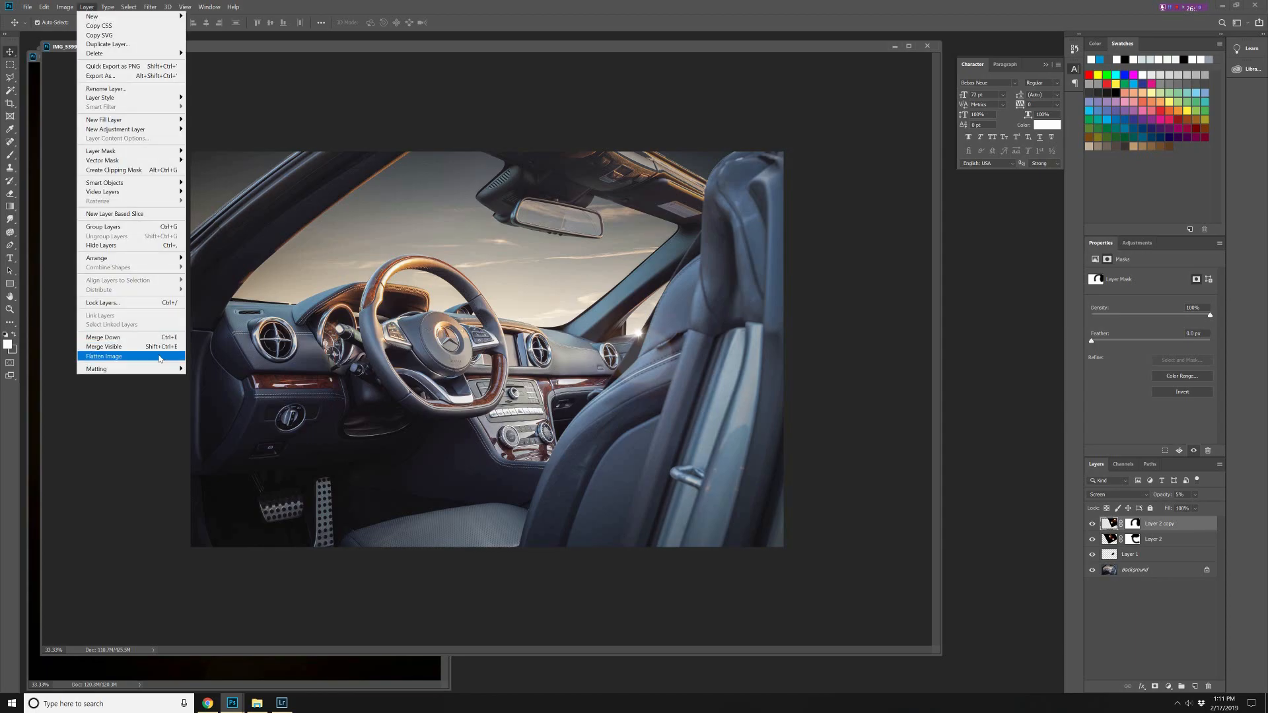
{"action": "left_click", "coordinate": [162, 356]}
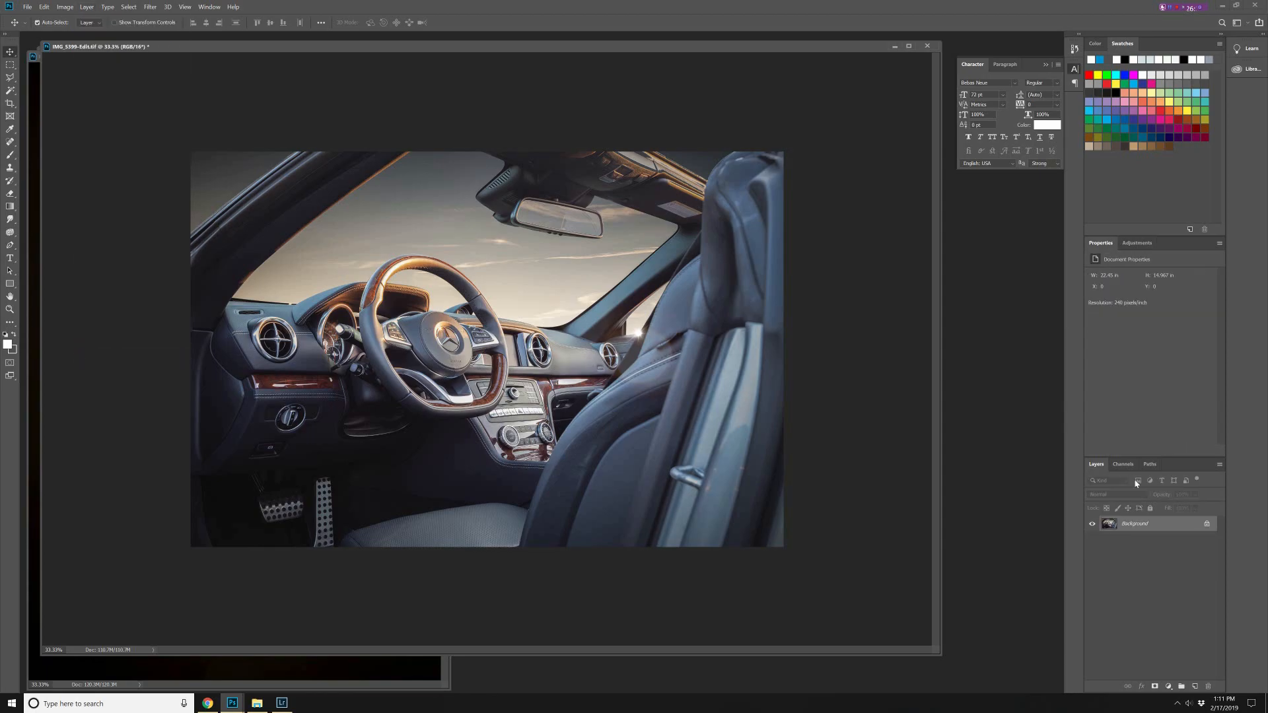
Draw thin ray-shaped polygonal lasso selections radiating from the sun flare in the side window.
{"action": "key", "text": "l"}
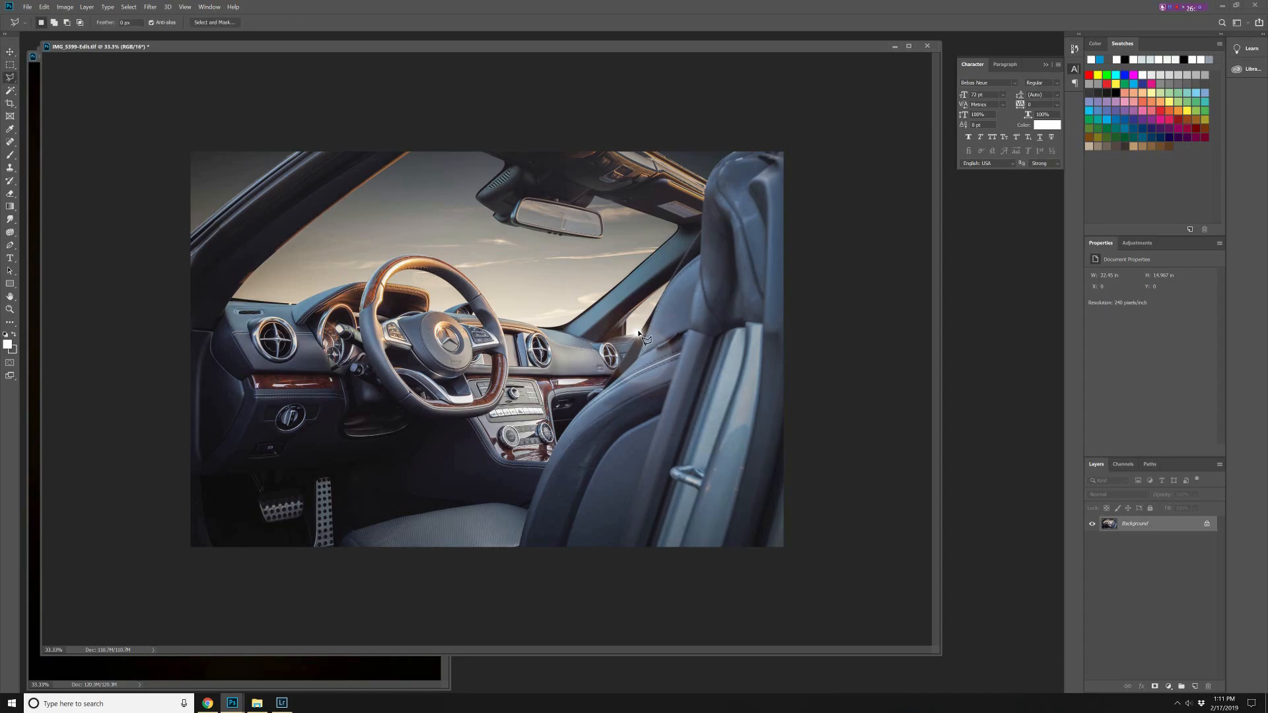
{"action": "left_click", "coordinate": [638, 332]}
{"action": "left_click", "coordinate": [514, 342]}
{"action": "left_click", "coordinate": [563, 358]}
{"action": "left_click", "coordinate": [619, 408]}
{"action": "left_click", "coordinate": [640, 333]}
{"action": "left_click", "coordinate": [659, 400]}
{"action": "left_click", "coordinate": [641, 333]}
{"action": "left_click", "coordinate": [721, 272]}
{"action": "double_click", "coordinate": [625, 261]}
Add a Curves adjustment to the ray selection and raise its midpoint from input 107 to output 158.
{"action": "left_click", "coordinate": [1126, 253]}
{"action": "left_click", "coordinate": [1123, 268]}
{"action": "left_click_drag", "start_coordinate": [1164, 343], "coordinate": [1152, 335]}
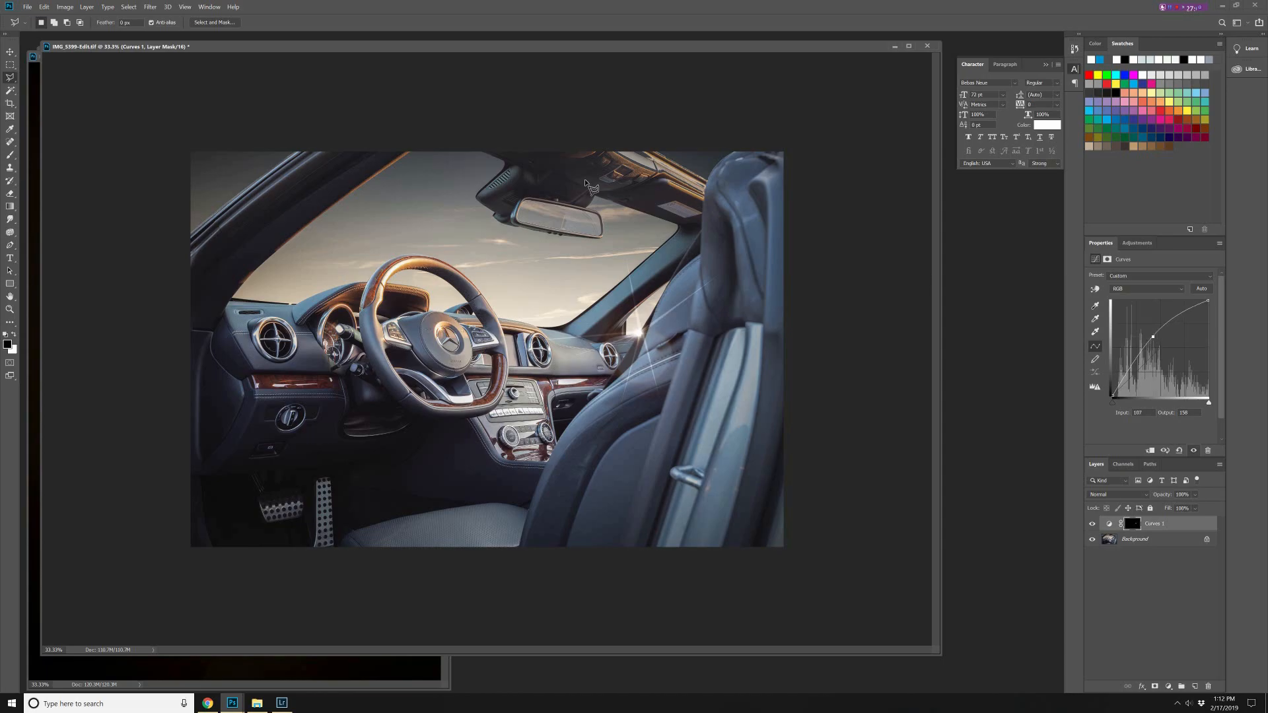
Soften the Curves mask of the light rays with a 33.2 px Gaussian Blur.
{"action": "left_click", "coordinate": [149, 7]}
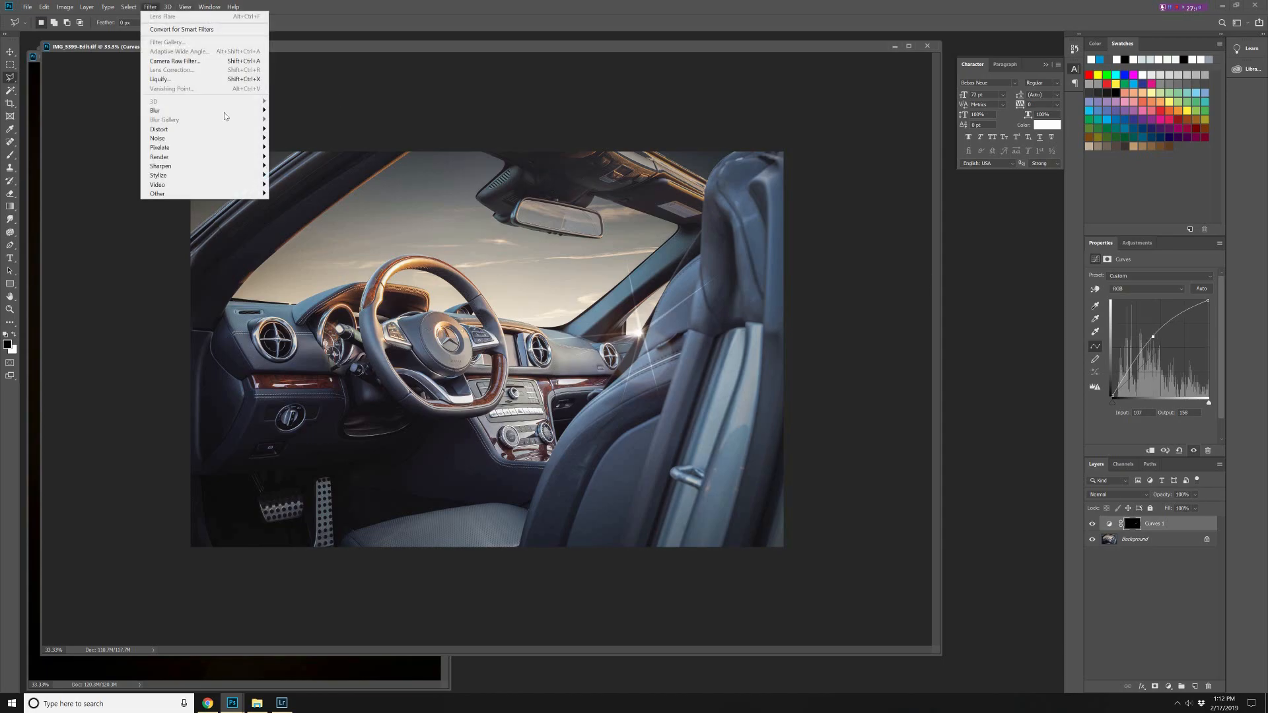
{"action": "mouse_move", "coordinate": [198, 111]}
{"action": "left_click", "coordinate": [295, 147]}
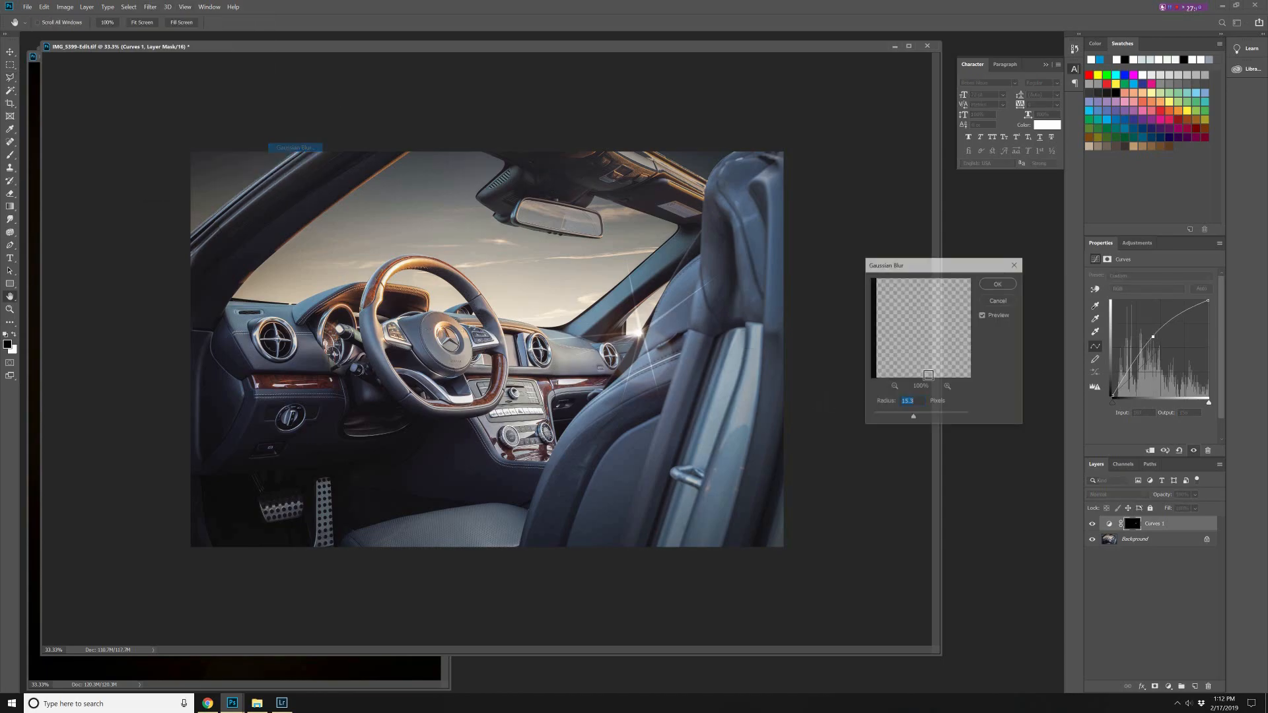
{"action": "mouse_move", "coordinate": [914, 416]}
{"action": "left_mouse_down"}
{"action": "mouse_move", "coordinate": [904, 420]}
{"action": "mouse_move", "coordinate": [917, 421]}
{"action": "left_mouse_up"}
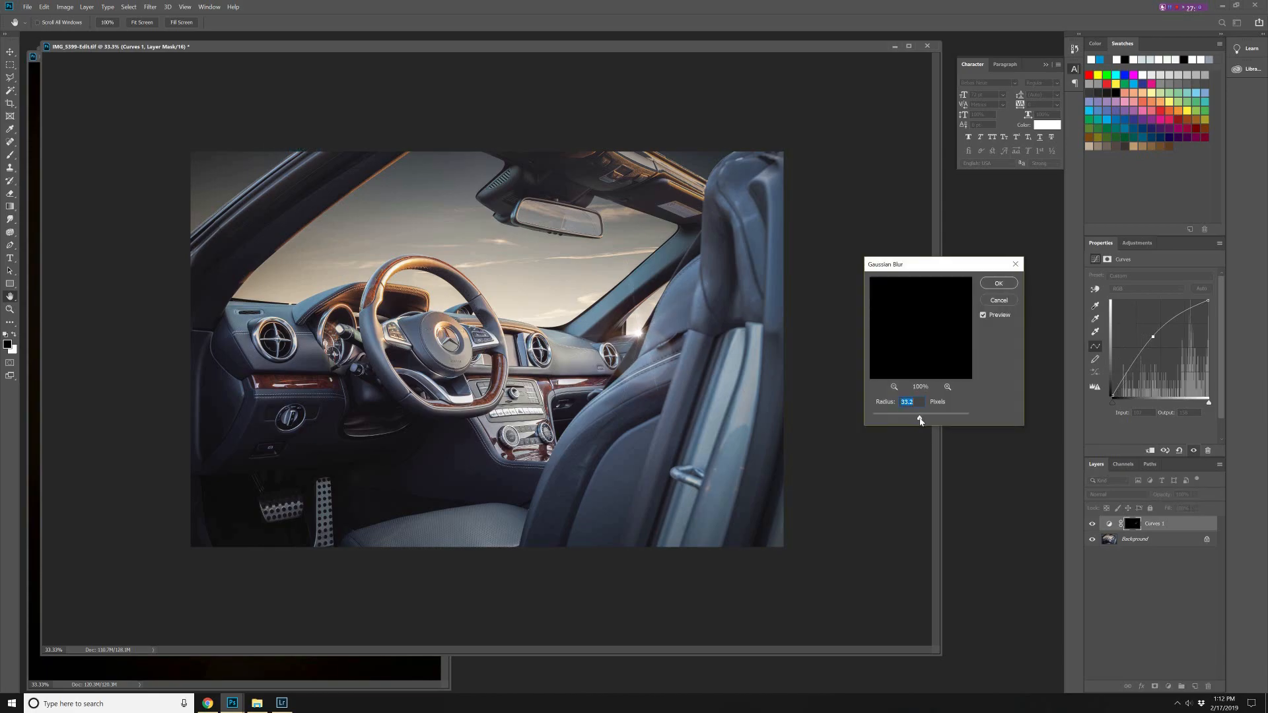
{"action": "left_click", "coordinate": [989, 282]}
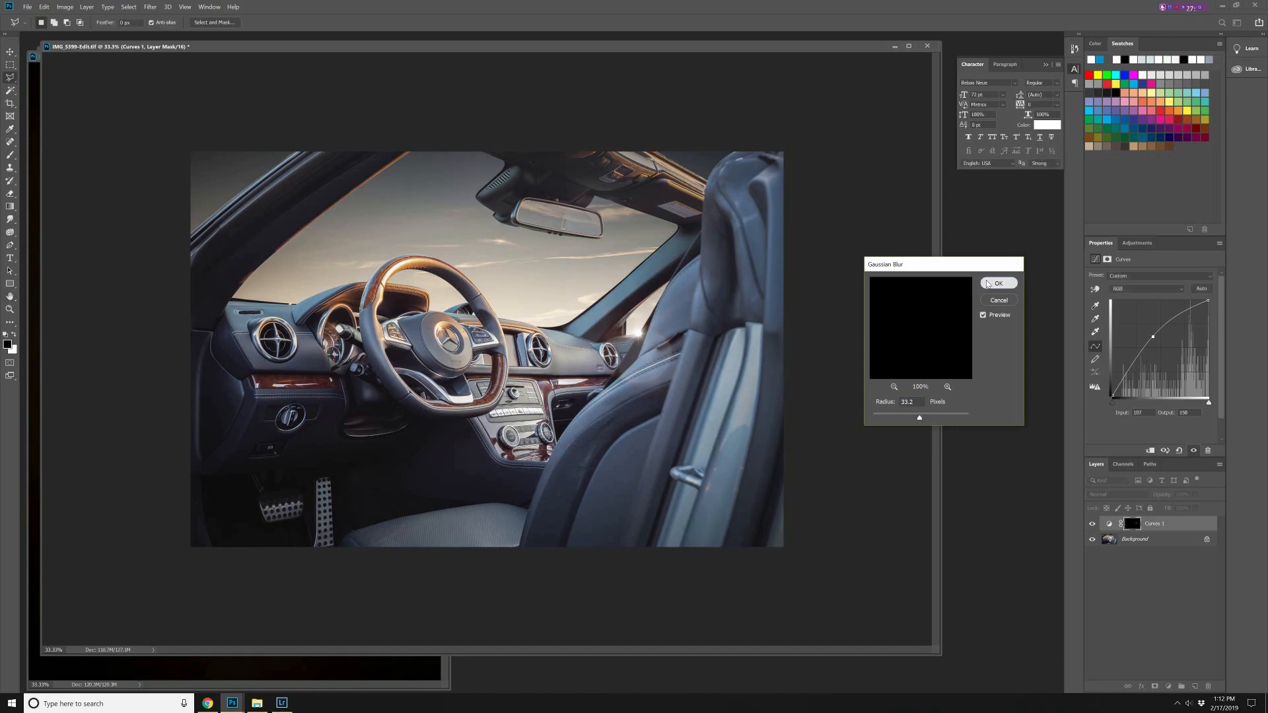
Compare the photo with and without the light-ray Curves layer and flatten the image.
{"action": "left_click", "coordinate": [1092, 524]}
{"action": "left_click", "coordinate": [1092, 524]}
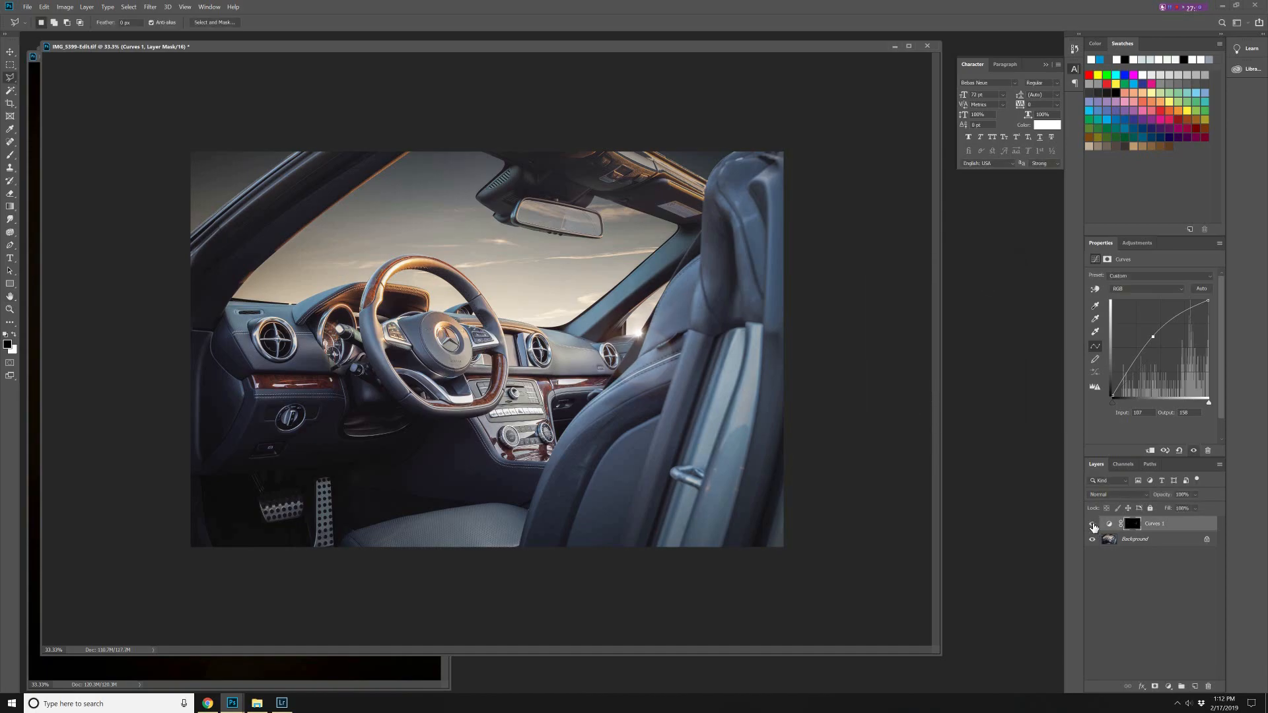
{"action": "left_click", "coordinate": [1091, 524]}
{"action": "left_click", "coordinate": [1091, 524]}
{"action": "left_click", "coordinate": [1091, 524]}
{"action": "left_click", "coordinate": [1089, 524]}
{"action": "left_click", "coordinate": [87, 7]}
{"action": "left_click", "coordinate": [141, 356]}
Crop the photo's upper and lower edges to a height of about 14.1 in.
{"action": "left_click", "coordinate": [11, 65]}
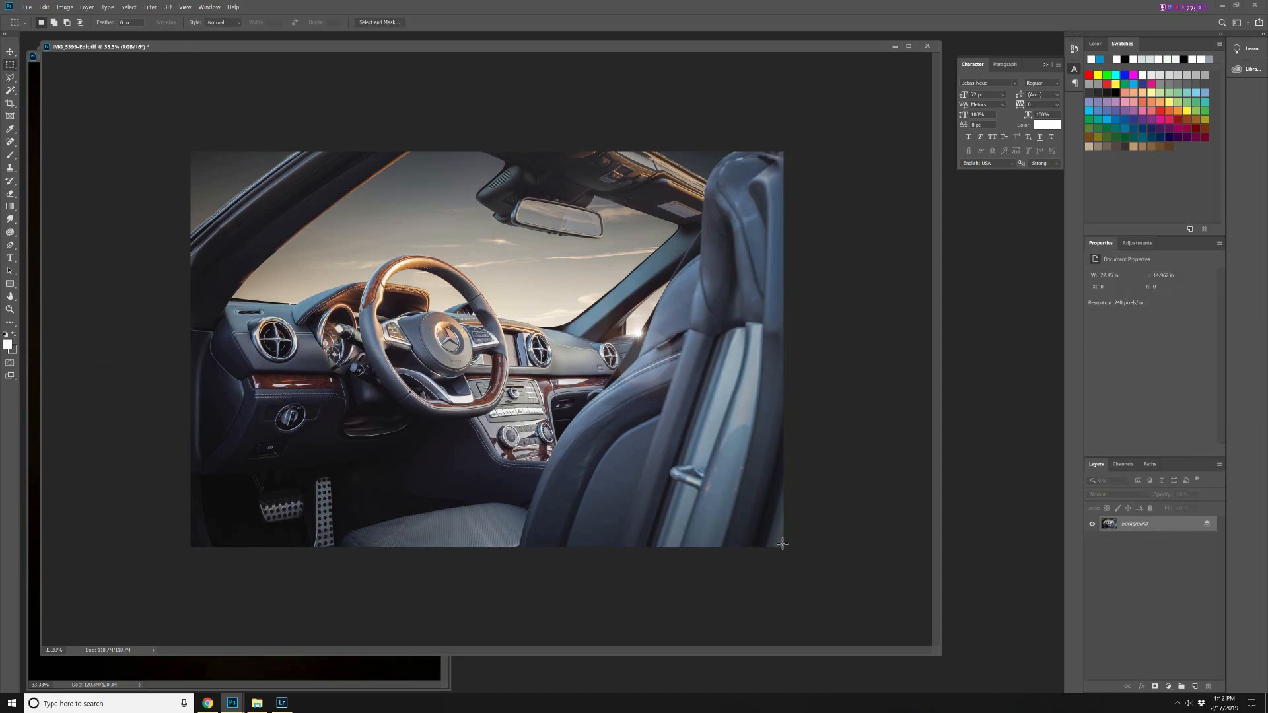
{"action": "left_click_drag", "start_coordinate": [849, 557], "coordinate": [917, 536]}
{"action": "key", "text": "ctrl+d"}
{"action": "left_click", "coordinate": [65, 7]}
{"action": "left_click", "coordinate": [106, 102]}
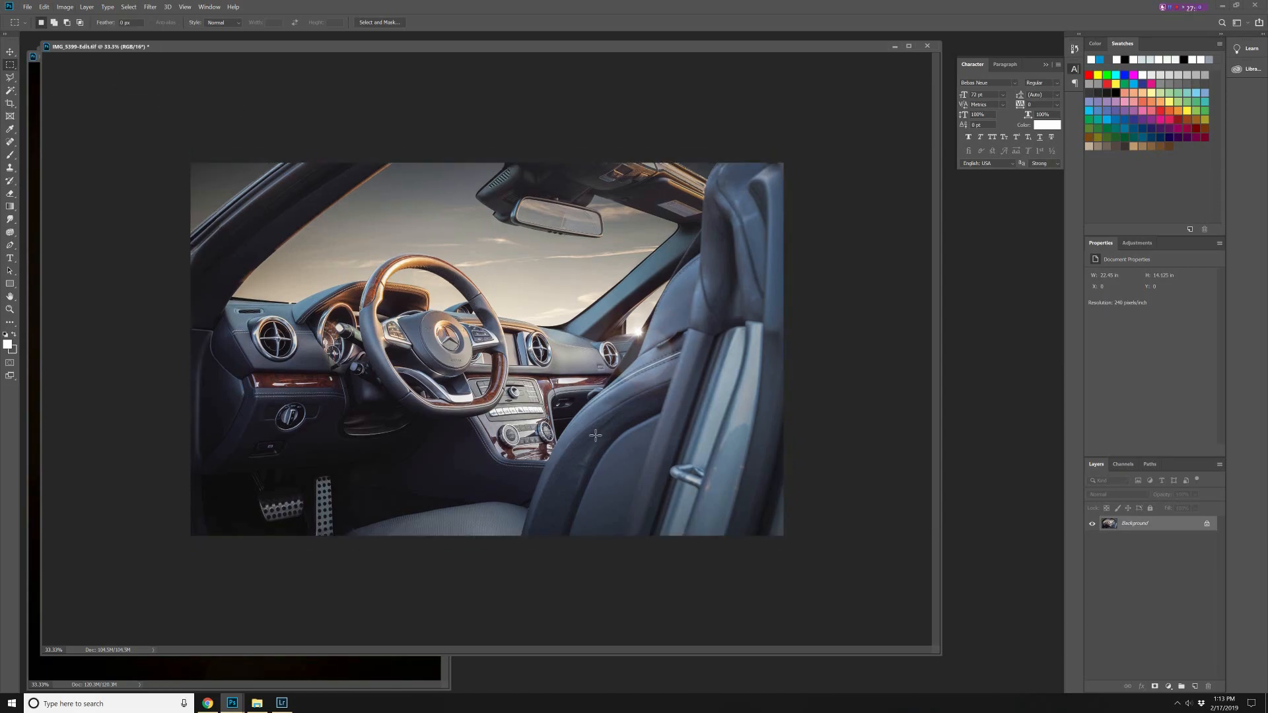
Crop a narrow strip off the photo's left edge for a width of 22.2 in.
{"action": "left_click_drag", "start_coordinate": [783, 163], "coordinate": [198, 570]}
{"action": "left_click", "coordinate": [64, 6]}
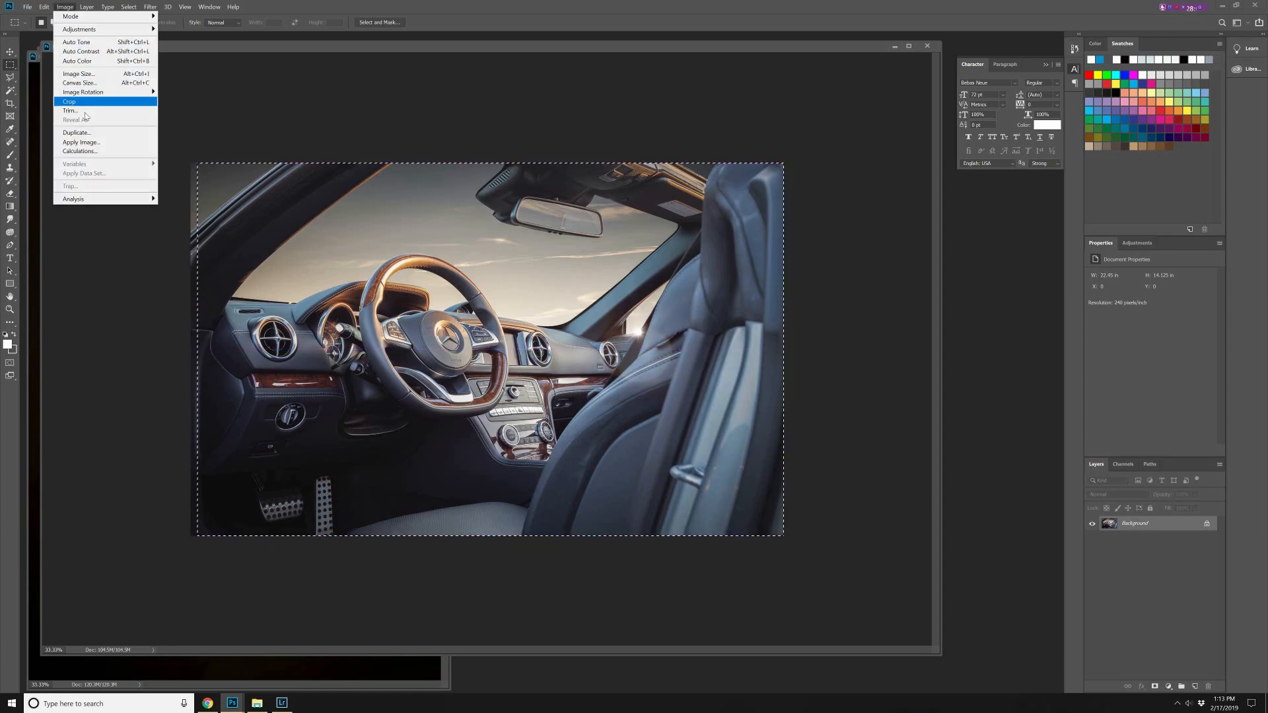
{"action": "left_click", "coordinate": [83, 104]}
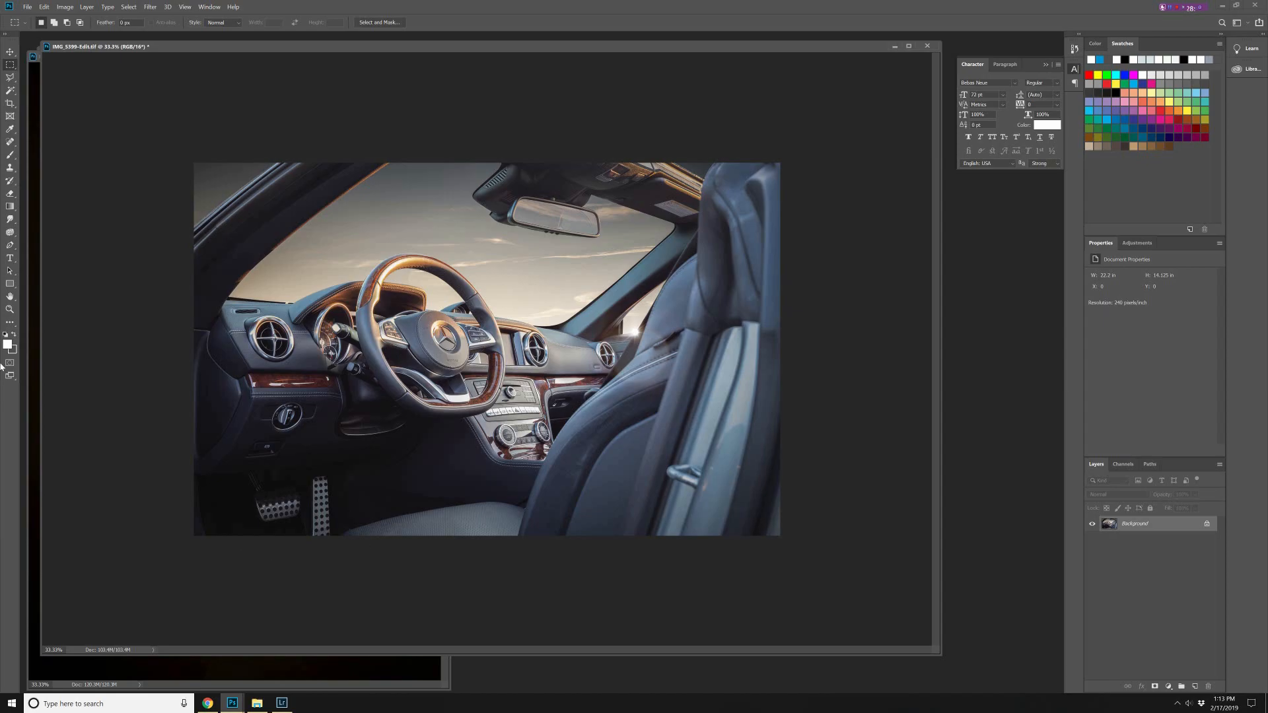
Add a new layer at 100% view and clone out the small spot on the seat back.
{"action": "double_click", "coordinate": [10, 309]}
{"action": "left_click_drag", "start_coordinate": [755, 520], "coordinate": [321, 260]}
{"action": "left_click", "coordinate": [1195, 684]}
{"action": "key", "text": "s"}
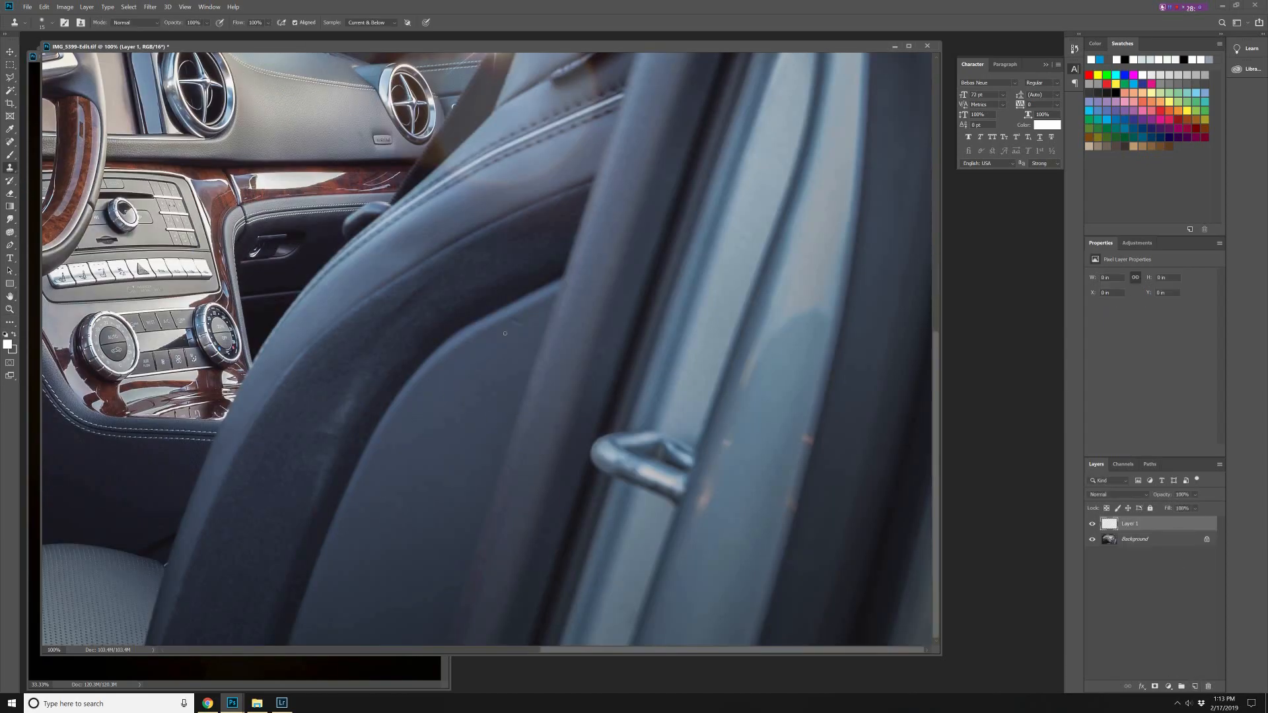
{"action": "left_click", "coordinate": [493, 328], "text": "alt"}
{"action": "left_click", "coordinate": [515, 321]}
Outline the orange spot above the metal latch on the background layer with the Patch tool and fill it Content-Aware.
{"action": "right_click", "coordinate": [10, 141]}
{"action": "left_click", "coordinate": [53, 162]}
{"action": "left_click", "coordinate": [1134, 539]}
{"action": "mouse_move", "coordinate": [719, 466]}
{"action": "left_mouse_down"}
{"action": "mouse_move", "coordinate": [693, 511]}
{"action": "mouse_move", "coordinate": [719, 468]}
{"action": "left_mouse_up"}
{"action": "key", "text": "shift+F5"}
{"action": "left_click", "coordinate": [637, 199]}
{"action": "left_click", "coordinate": [645, 242]}
{"action": "key", "text": "Return"}
{"action": "key", "text": "ctrl+d"}
Patch the orange spot beside the metal latch using the clean area just below it.
{"action": "key", "text": "ctrl+shift+d"}
{"action": "left_click_drag", "start_coordinate": [707, 493], "coordinate": [686, 558]}
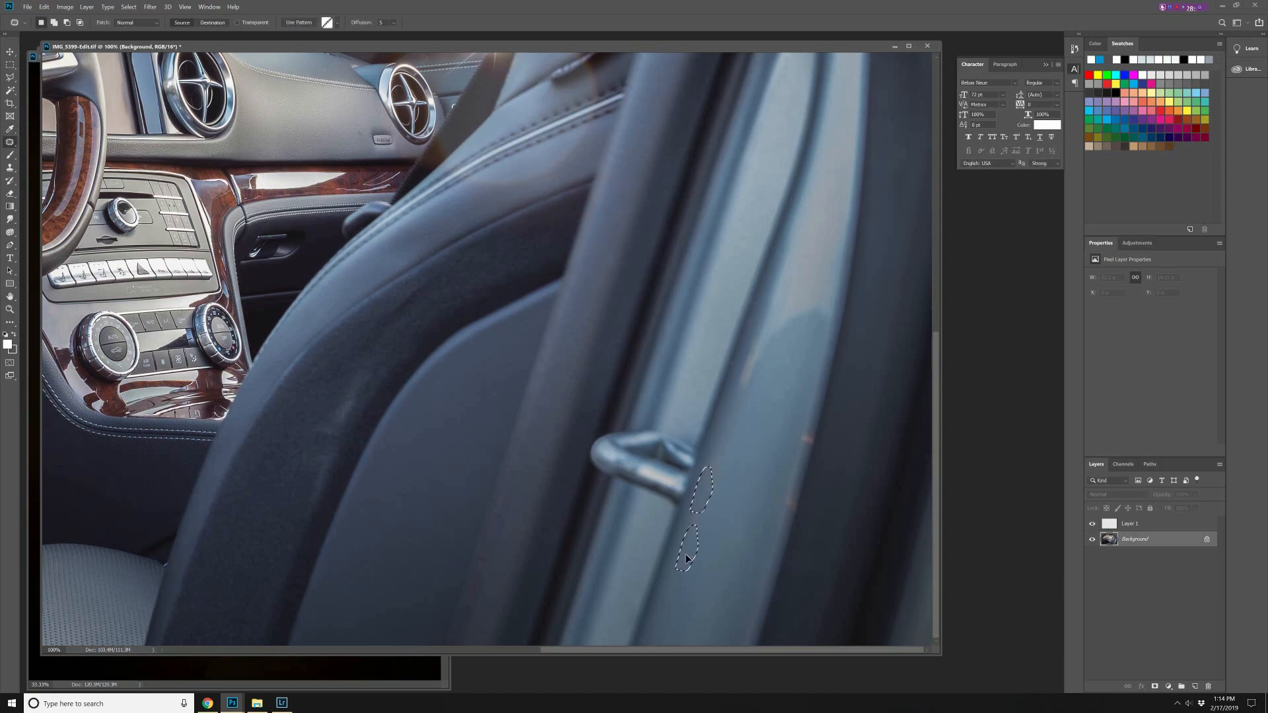
{"action": "key", "text": "ctrl+d"}
Remove the two remaining orange spots along the blue trim near the latch with Content-Aware fill.
{"action": "left_click_drag", "start_coordinate": [809, 451], "coordinate": [816, 432]}
{"action": "key", "text": "shift+F5"}
{"action": "left_click", "coordinate": [696, 201]}
{"action": "key", "text": "ctrl+d"}
{"action": "left_click_drag", "start_coordinate": [799, 494], "coordinate": [800, 495]}
{"action": "key", "text": "shift+F5"}
{"action": "left_click", "coordinate": [695, 201]}
{"action": "key", "text": "ctrl+d"}
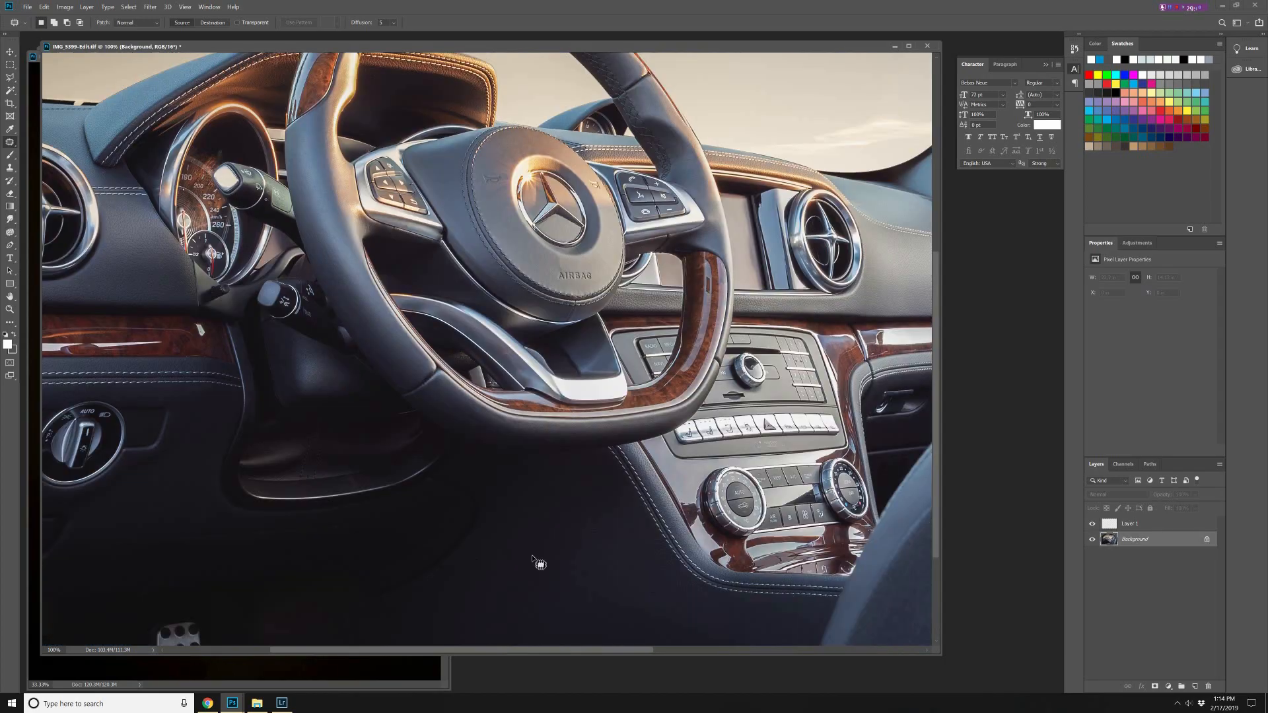
Flatten the retouching layer into the background image.
{"action": "key", "text": "ctrl+minus"}
{"action": "key", "text": "ctrl+minus"}
{"action": "key", "text": "ctrl+minus"}
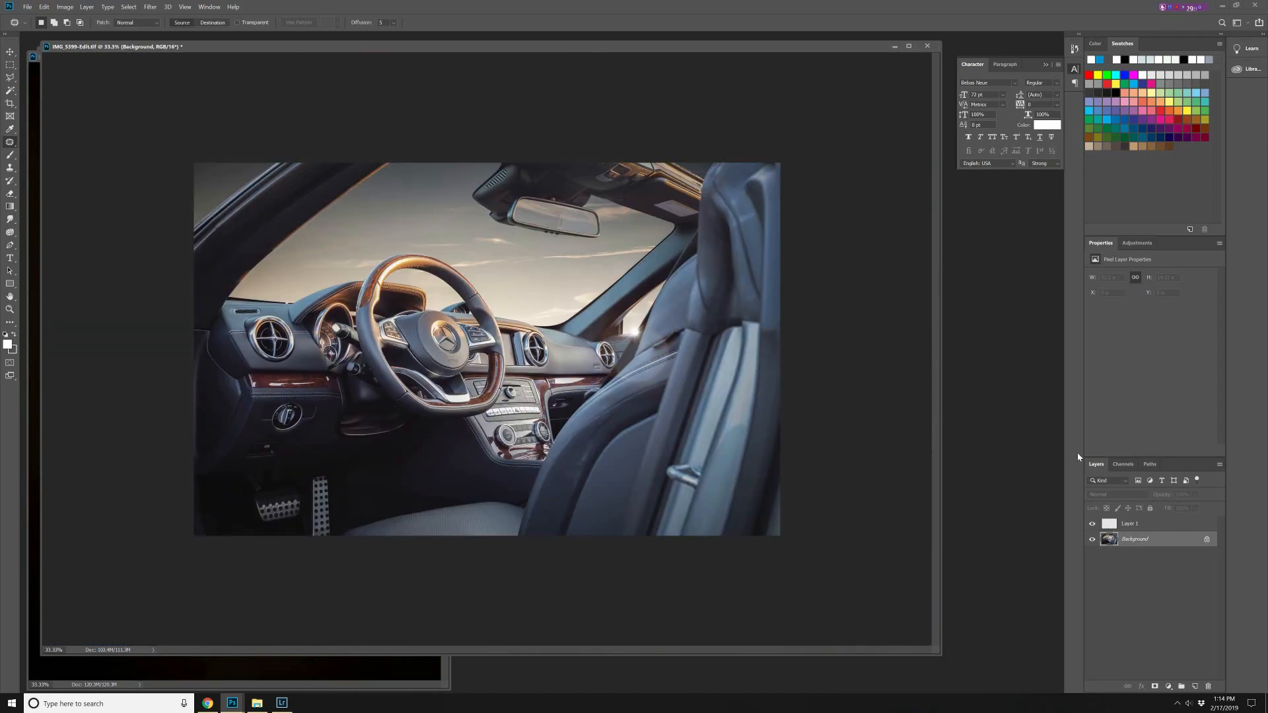
{"action": "left_click", "coordinate": [1137, 243]}
{"action": "left_click", "coordinate": [87, 8]}
{"action": "left_click", "coordinate": [111, 356]}
Add a Curves adjustment over the whole photo with a midpoint at input 138, output 133, and compare before and after.
{"action": "left_click", "coordinate": [1136, 267]}
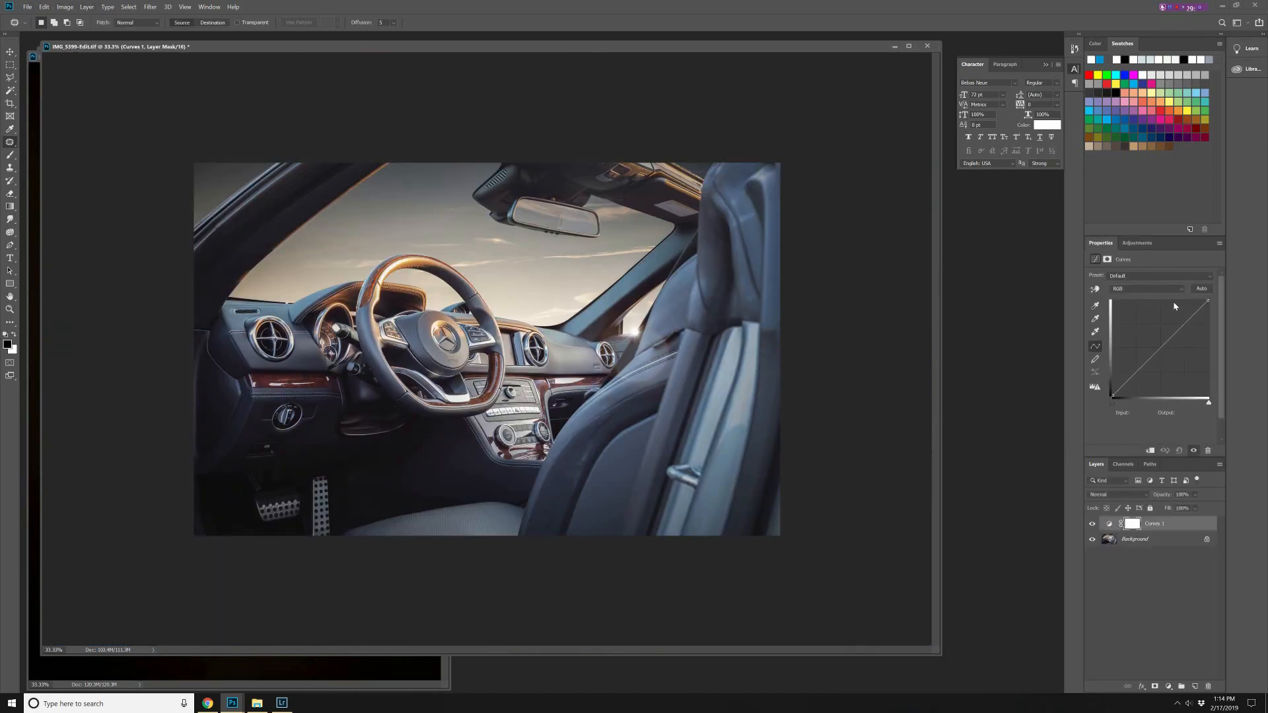
{"action": "left_click_drag", "start_coordinate": [1165, 342], "coordinate": [1164, 345]}
{"action": "left_click", "coordinate": [1093, 526]}
{"action": "left_click", "coordinate": [1093, 526]}
{"action": "left_click", "coordinate": [1093, 526]}
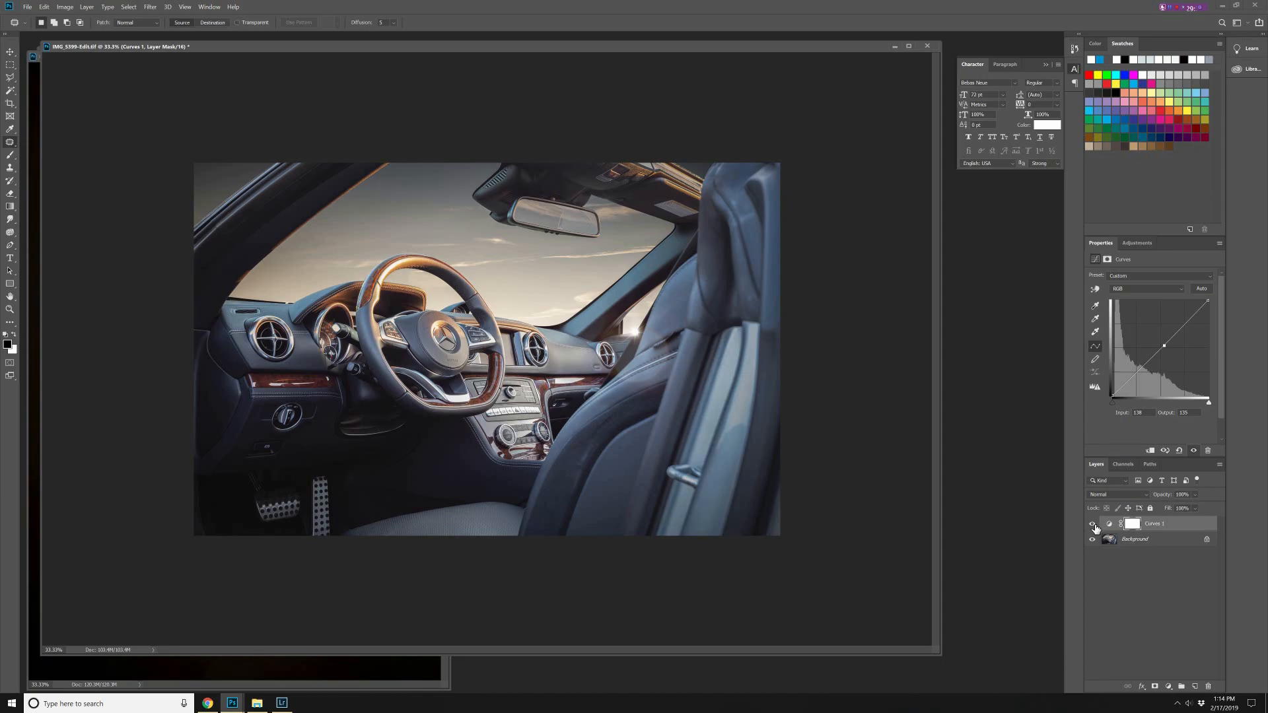
{"action": "left_click", "coordinate": [1094, 527]}
{"action": "left_click", "coordinate": [1094, 526]}
{"action": "left_click", "coordinate": [1094, 528]}
{"action": "left_click", "coordinate": [1093, 527]}
Lower the overall Curves layer's opacity and flatten the image.
{"action": "left_click_drag", "start_coordinate": [1212, 508], "coordinate": [1189, 509]}
{"action": "left_click", "coordinate": [86, 6]}
{"action": "left_click", "coordinate": [112, 357]}
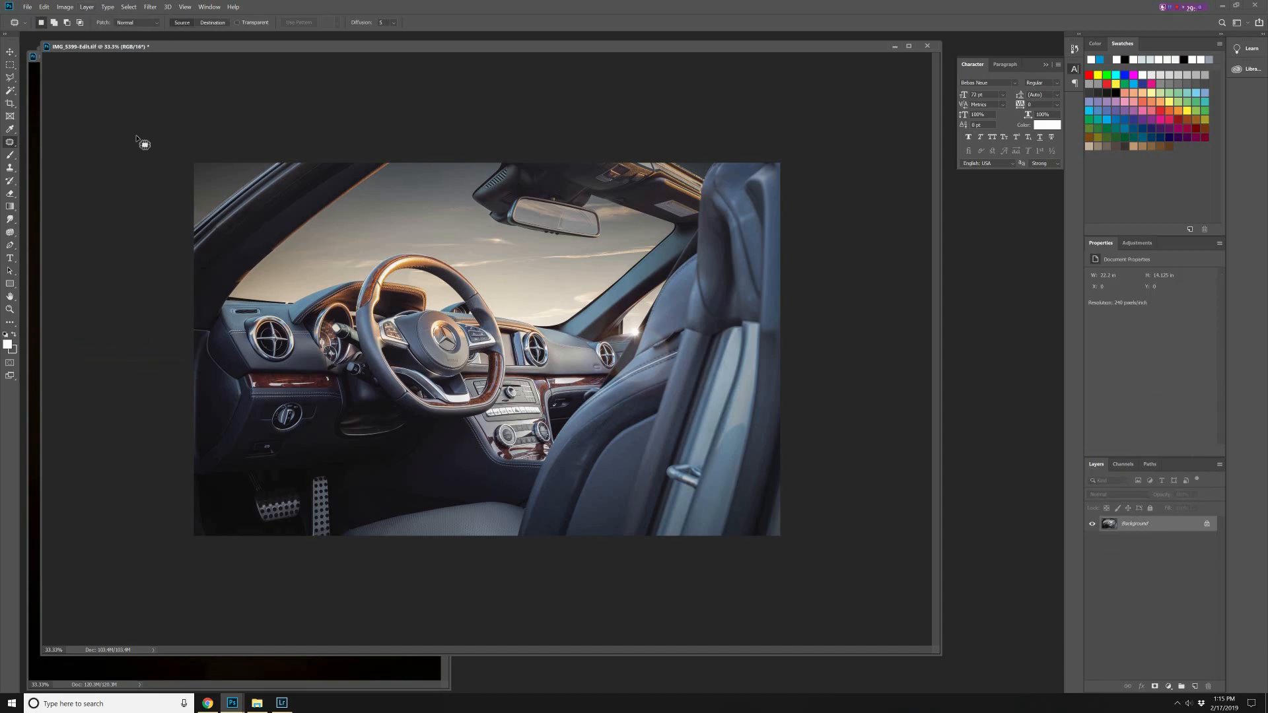
Clean up two marks on the seat back leather with Content-Aware fill.
{"action": "key", "text": "ctrl+plus"}
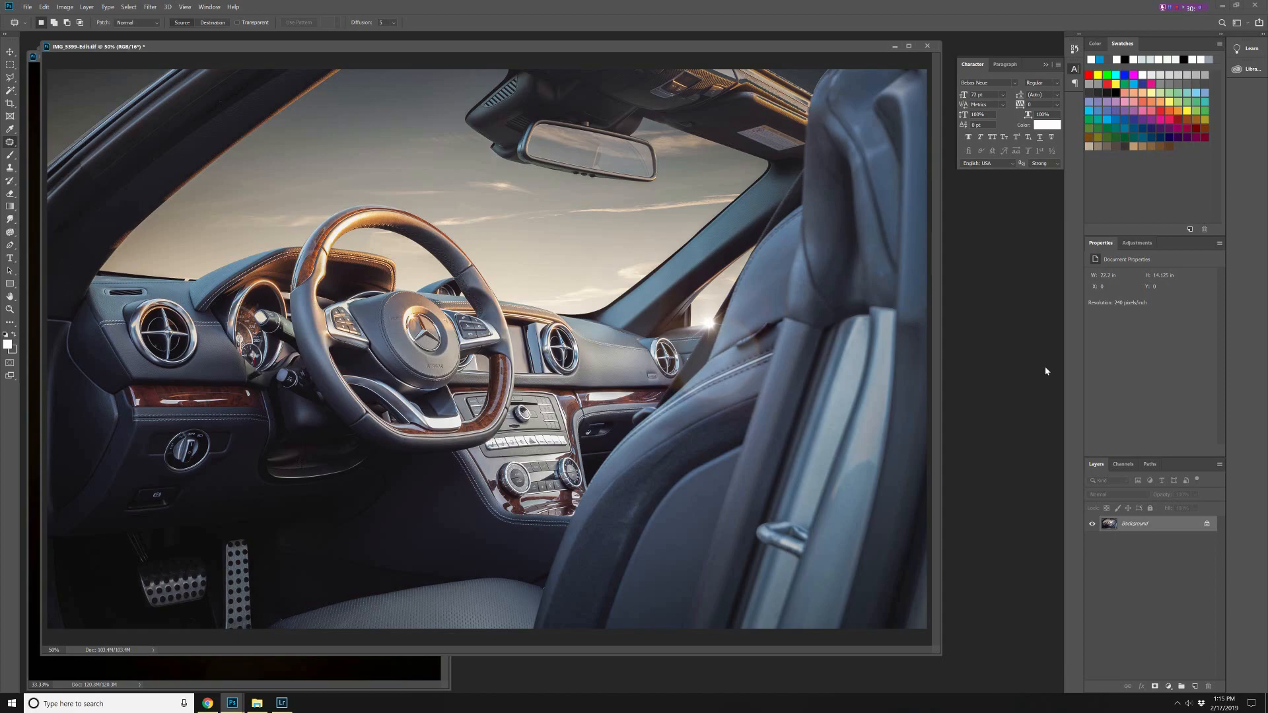
{"action": "mouse_move", "coordinate": [628, 528]}
{"action": "left_mouse_down"}
{"action": "mouse_move", "coordinate": [608, 568]}
{"action": "mouse_move", "coordinate": [645, 532]}
{"action": "mouse_move", "coordinate": [631, 528]}
{"action": "left_mouse_up"}
{"action": "key", "text": "shift+F5"}
{"action": "left_click", "coordinate": [700, 200]}
{"action": "key", "text": "ctrl+d"}
{"action": "mouse_move", "coordinate": [686, 449]}
{"action": "left_mouse_down"}
{"action": "mouse_move", "coordinate": [642, 472]}
{"action": "mouse_move", "coordinate": [685, 453]}
{"action": "left_mouse_up"}
{"action": "key", "text": "shift+F5"}
{"action": "key", "text": "Return"}
{"action": "key", "text": "ctrl+d"}
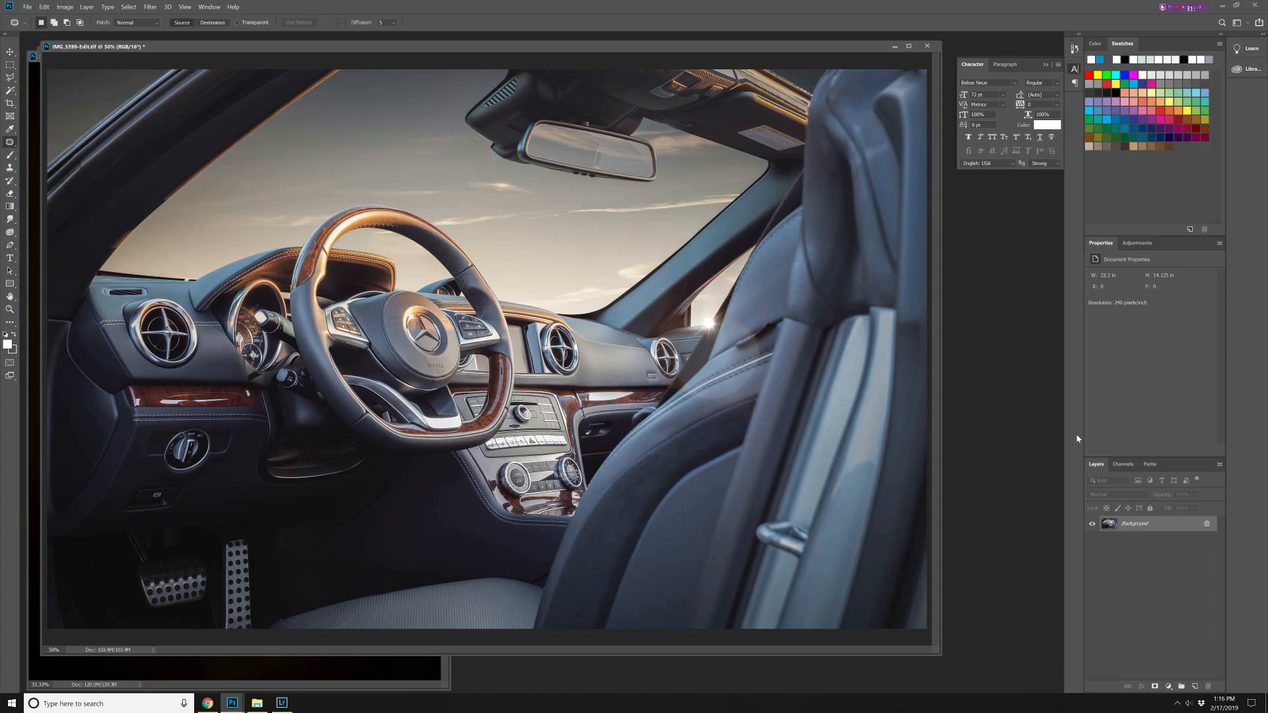